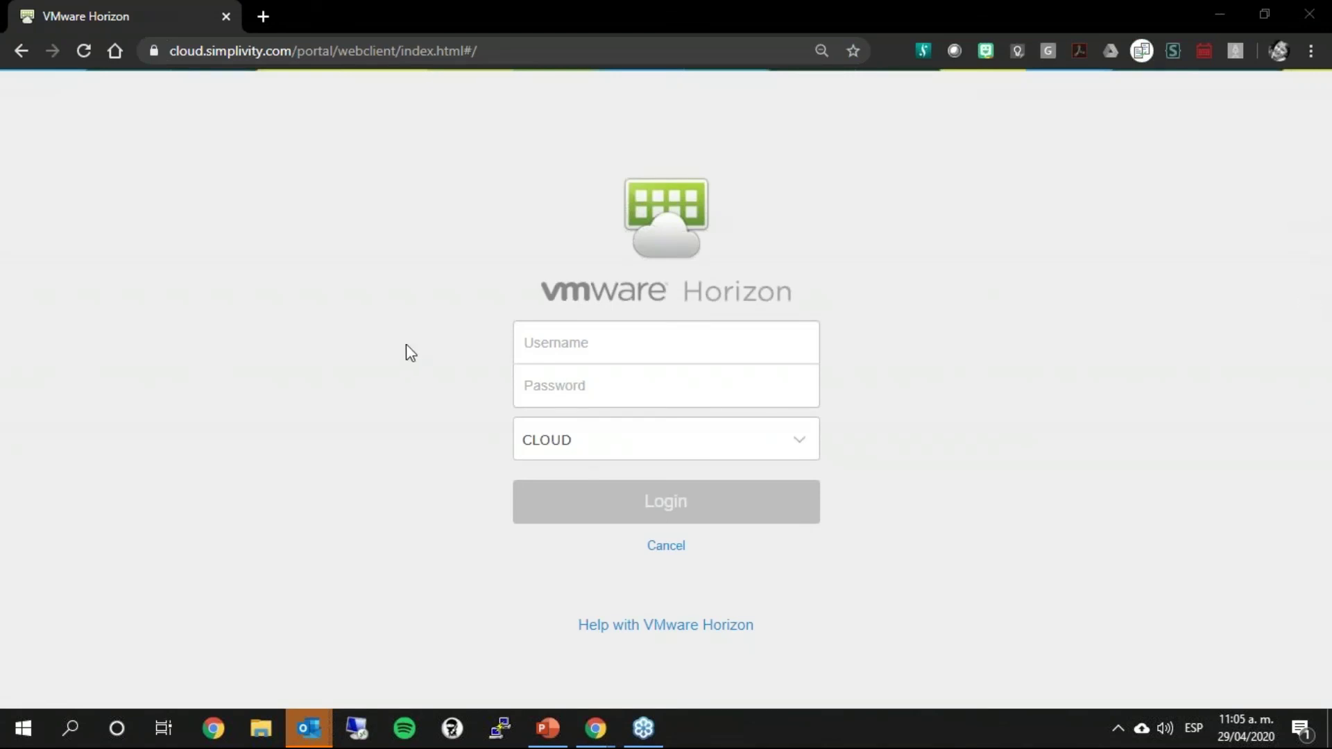
Step: Log in to VMware Horizon with the user's username and password under the PARTNERS domain
{"action": "left_click", "coordinate": [616, 353]}
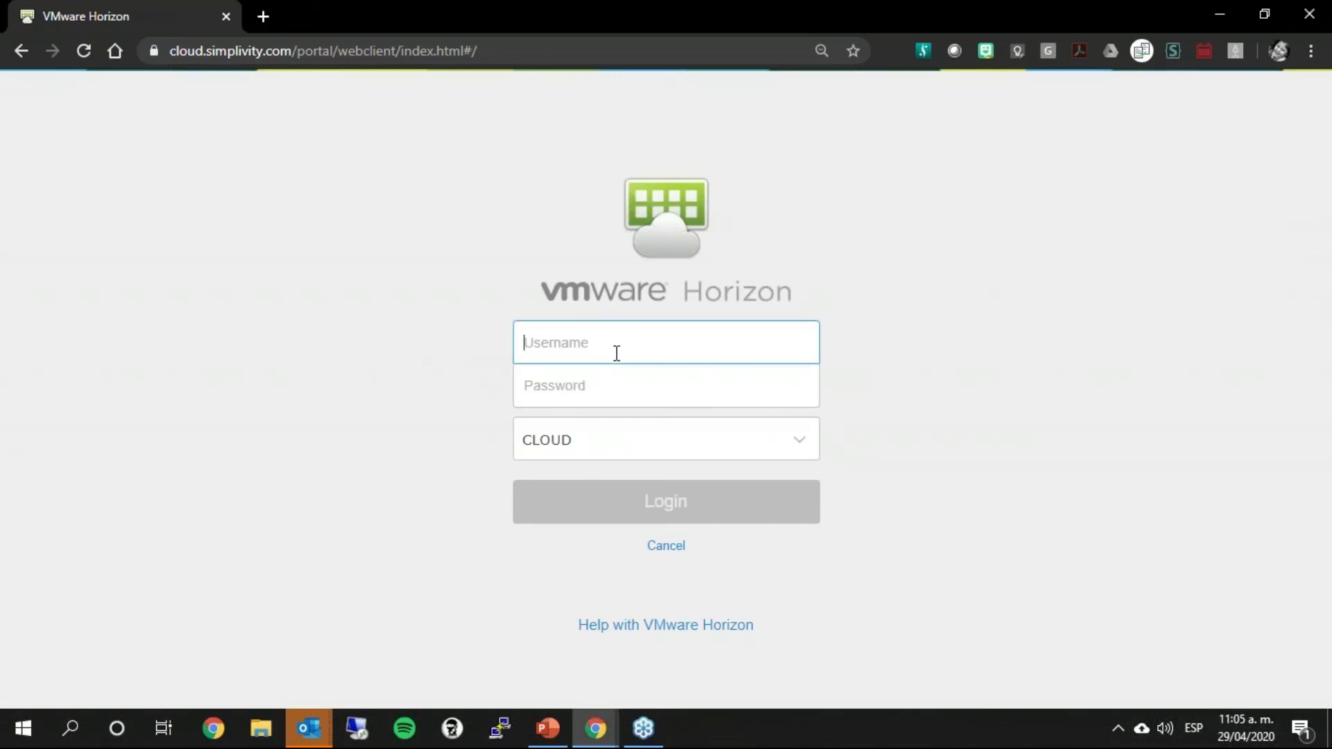
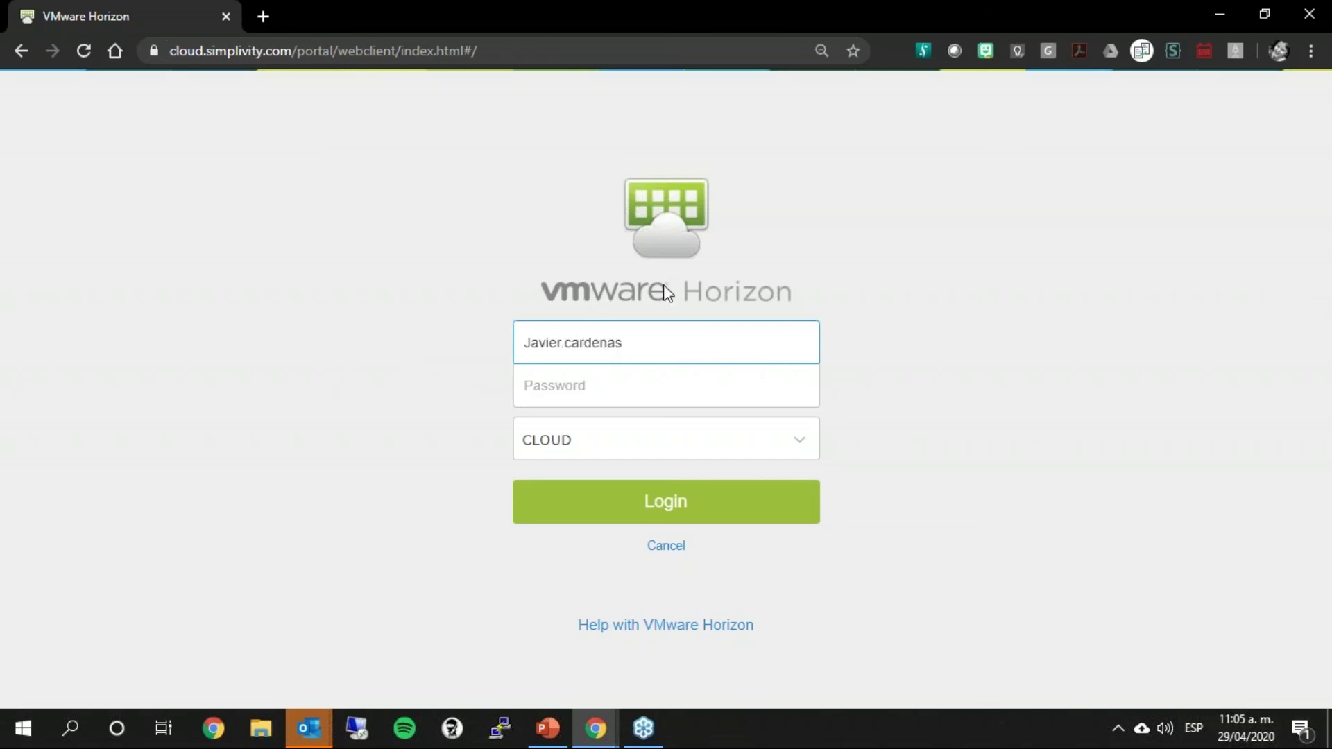
{"action": "left_click", "coordinate": [631, 392]}
{"action": "type", "text": "•••••••"}
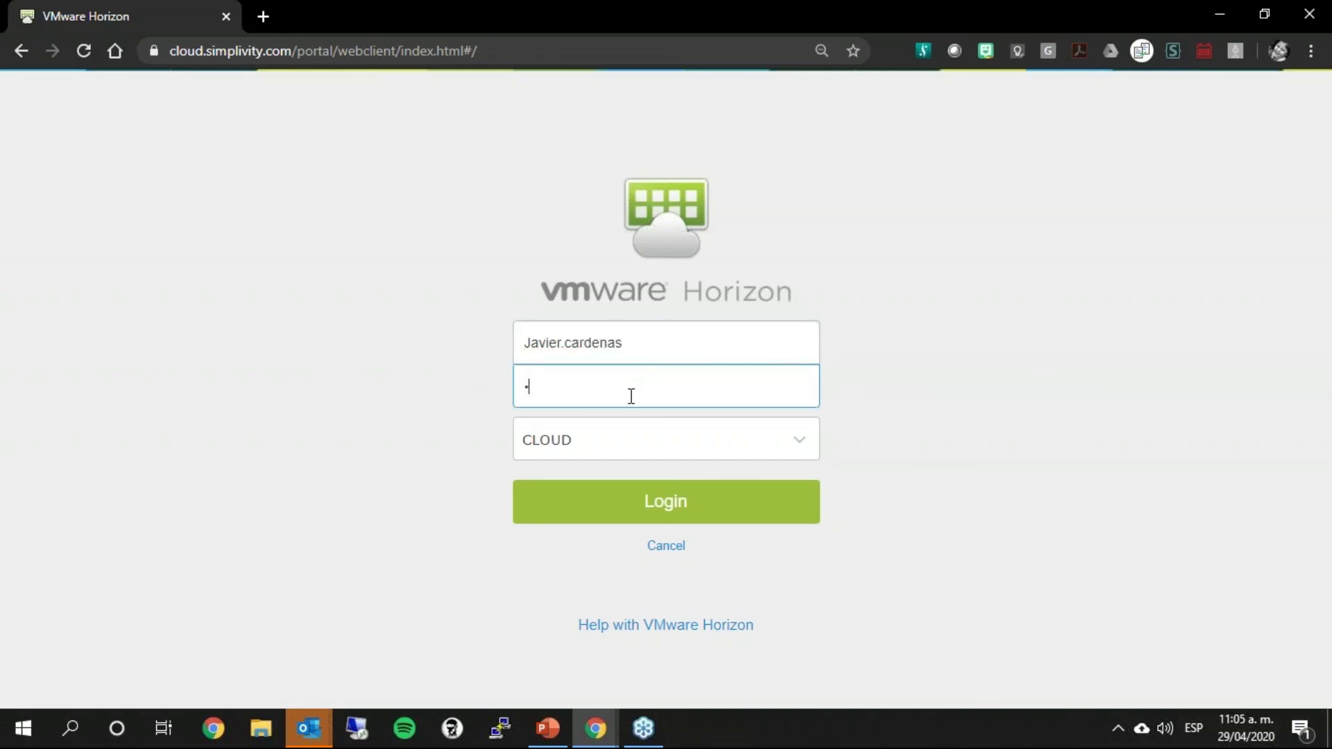
{"action": "type", "text": "••"}
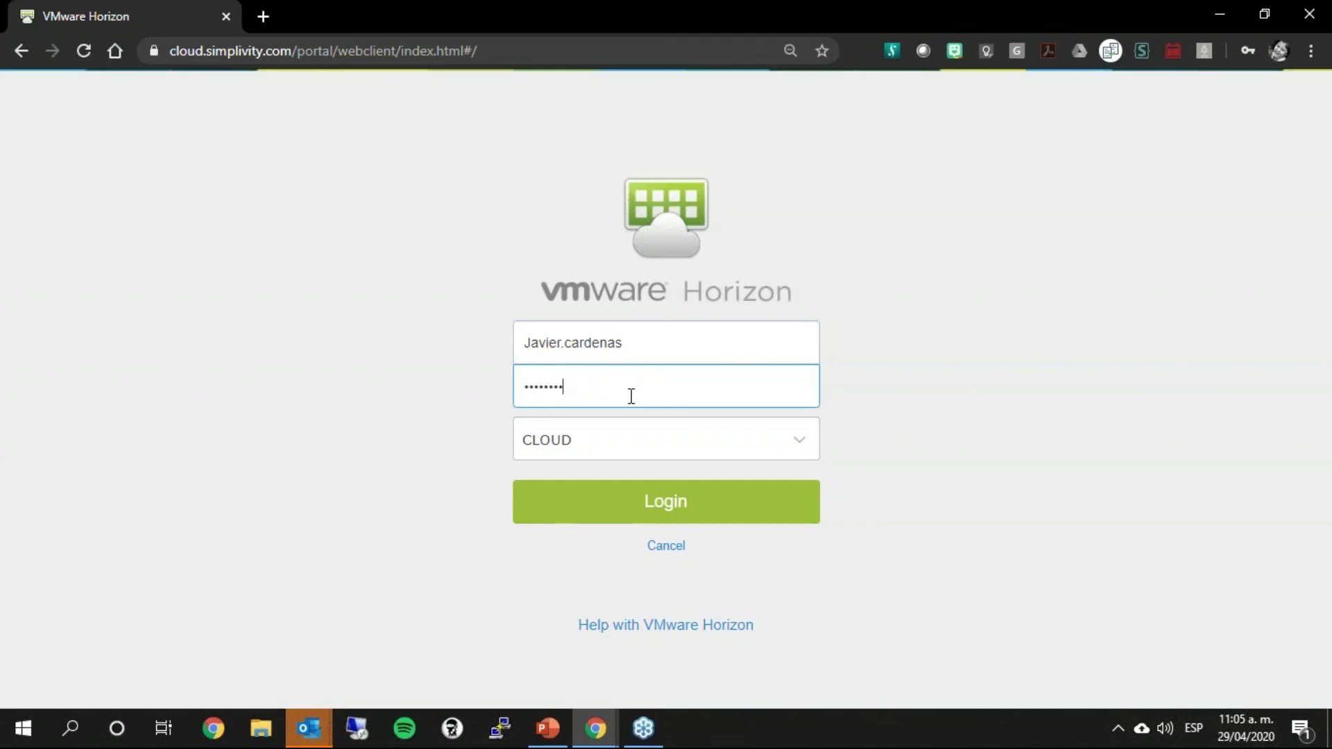
{"action": "type", "text": "••"}
{"action": "left_click", "coordinate": [791, 449]}
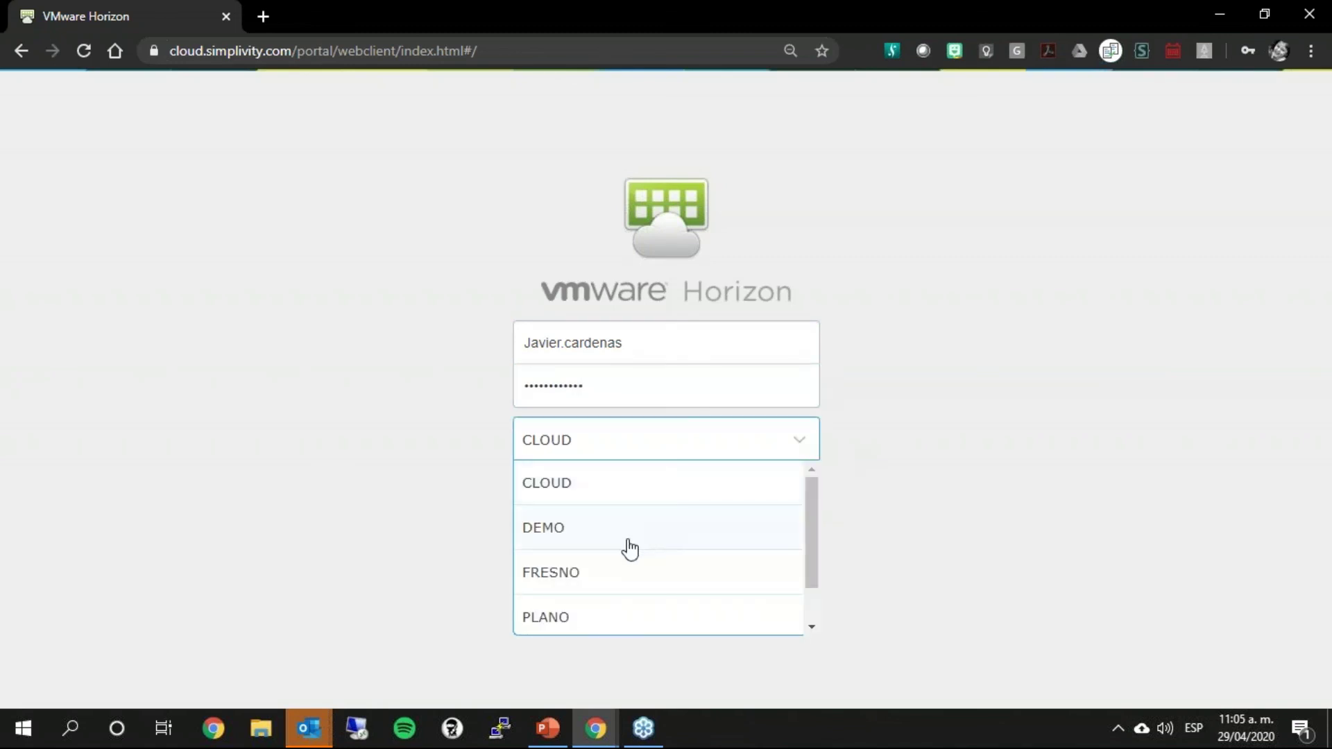
{"action": "left_click_drag", "start_coordinate": [808, 555], "coordinate": [809, 590]}
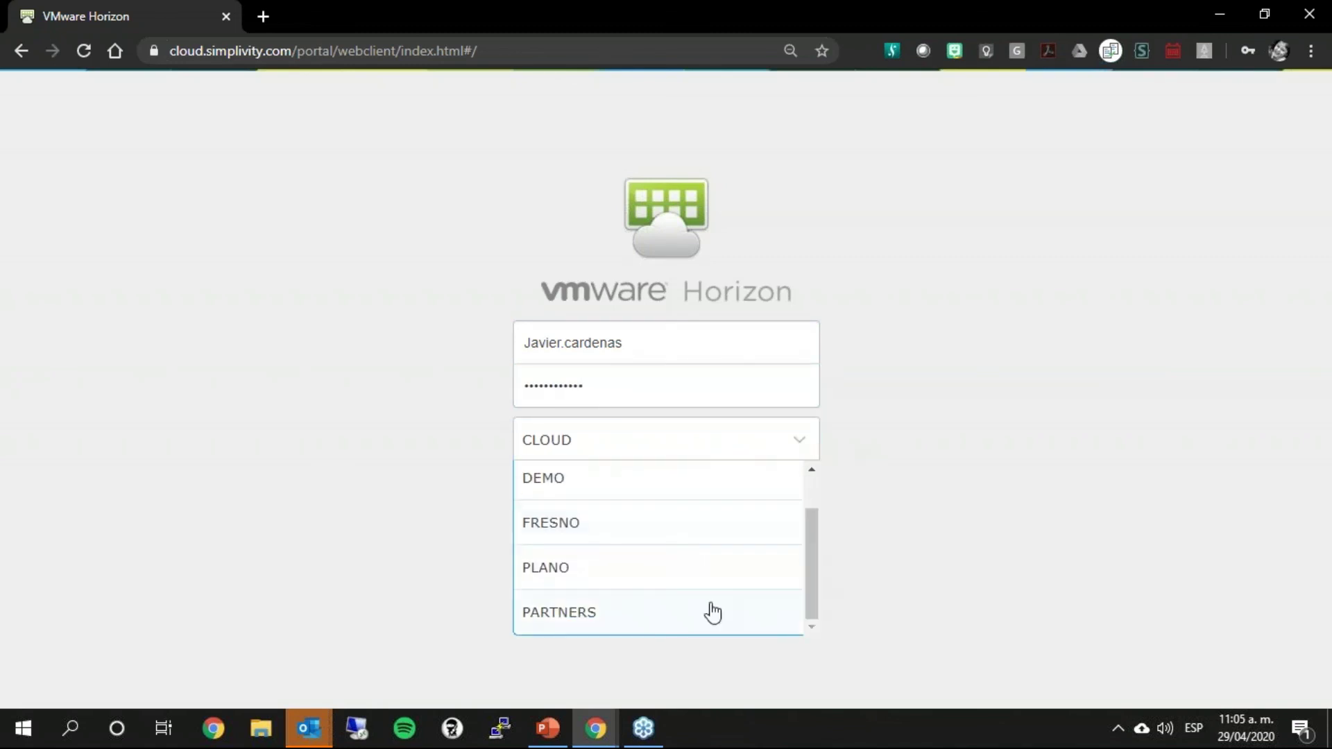
{"action": "left_click", "coordinate": [550, 618]}
{"action": "left_click", "coordinate": [693, 507]}
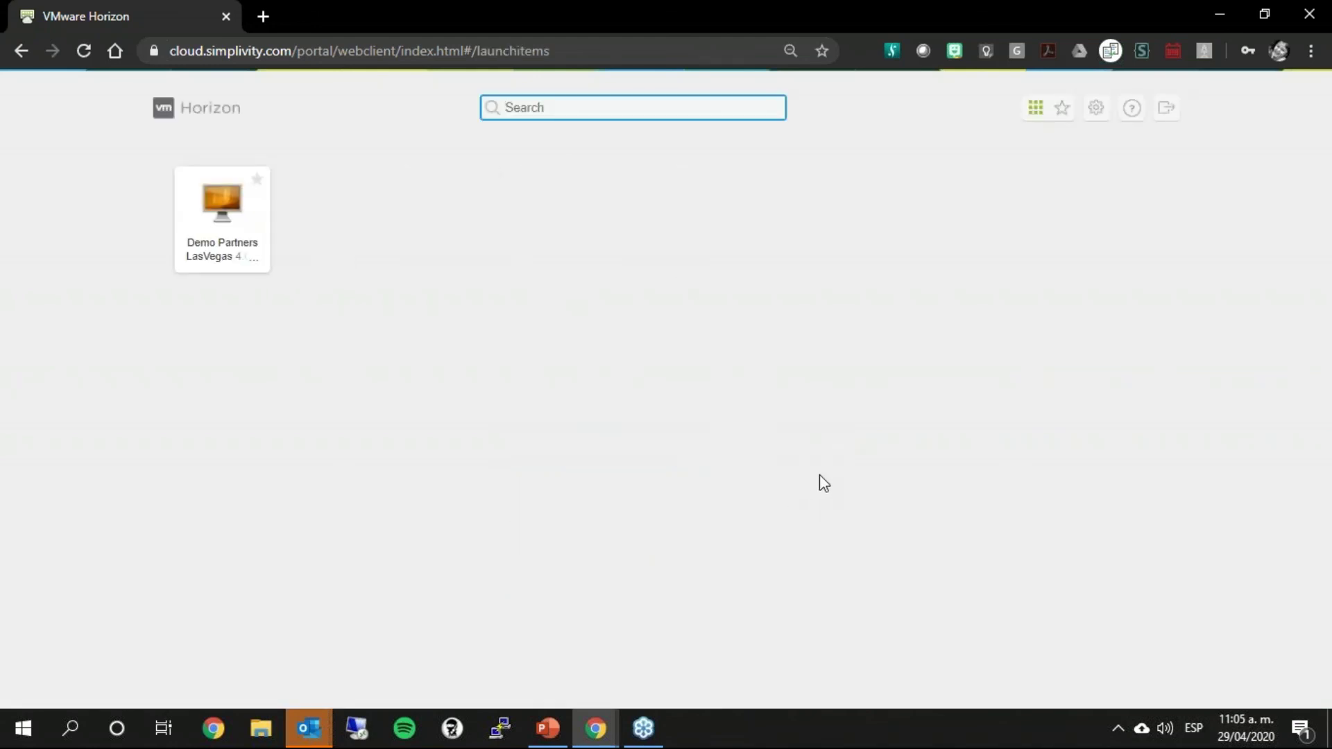
Step: Launch the Demo Partners LasVegas desktop and dismiss all pending Outlook reminders
{"action": "left_click", "coordinate": [221, 202]}
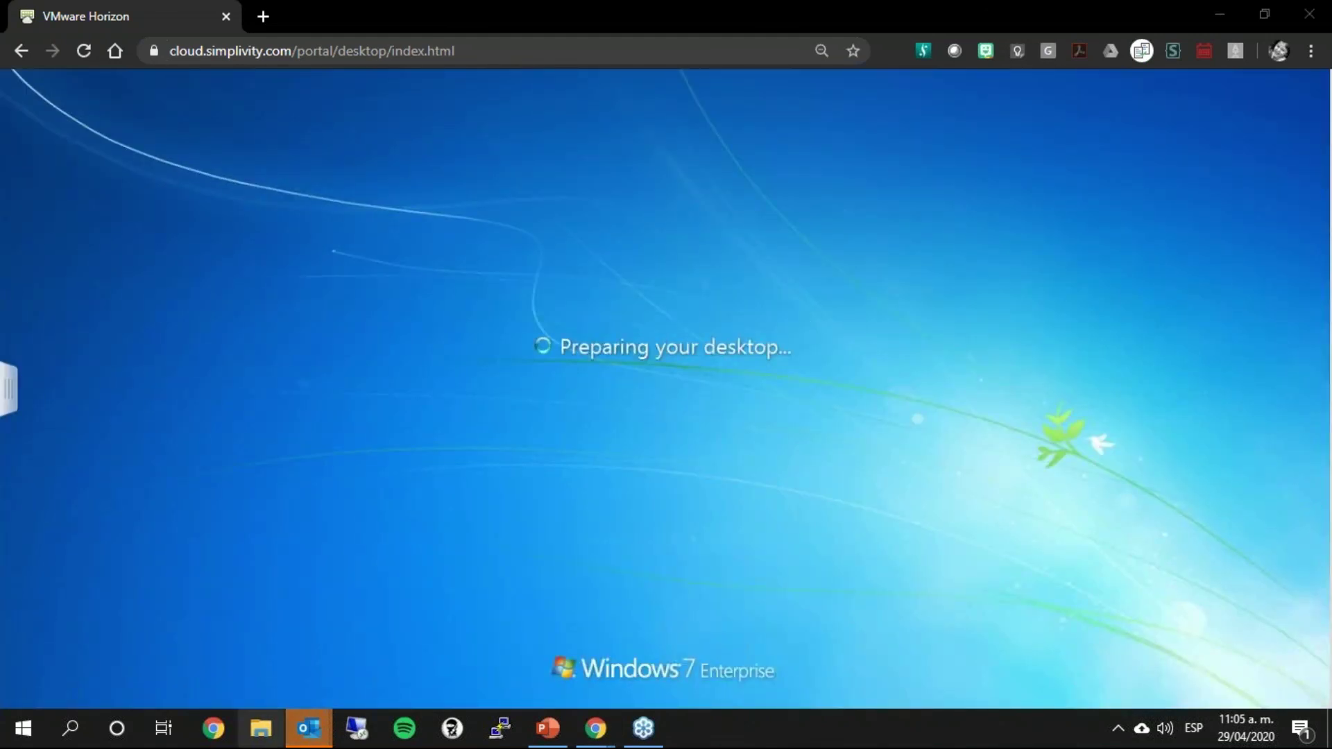
{"action": "mouse_move", "coordinate": [331, 729]}
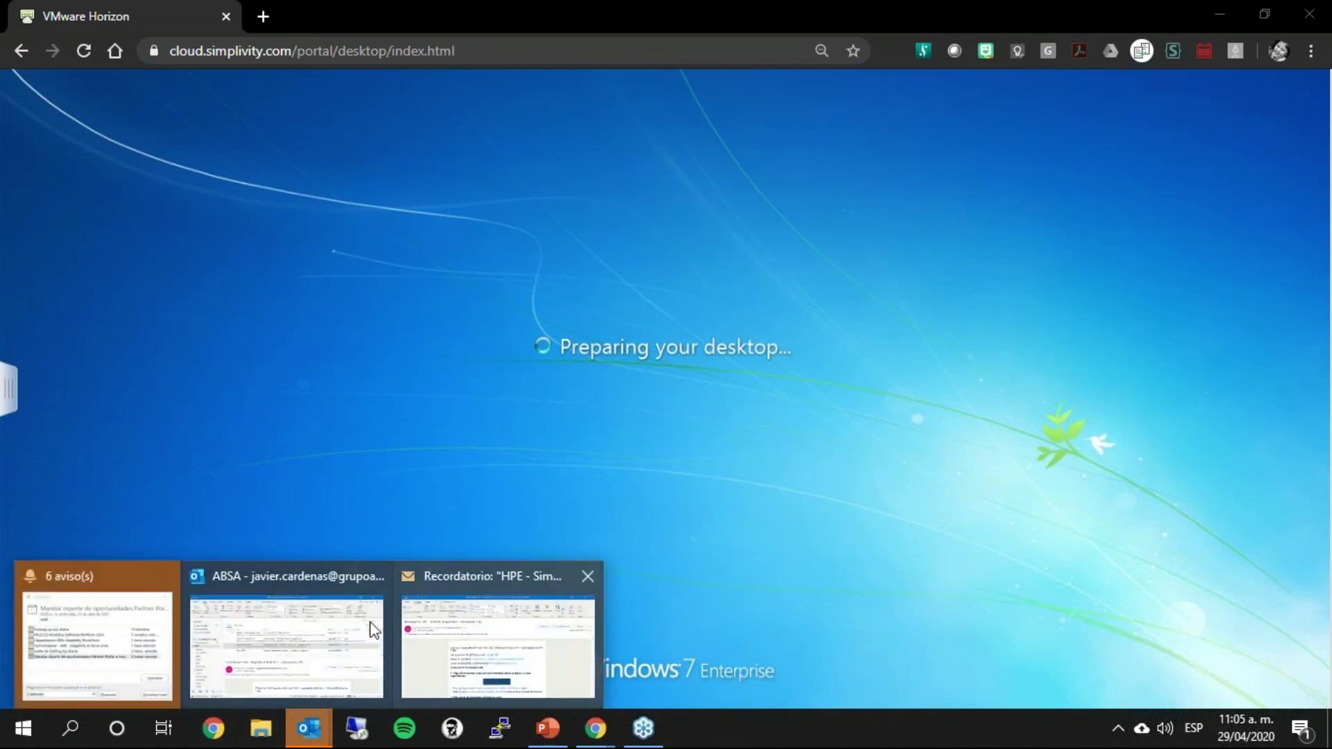
{"action": "left_click", "coordinate": [115, 633]}
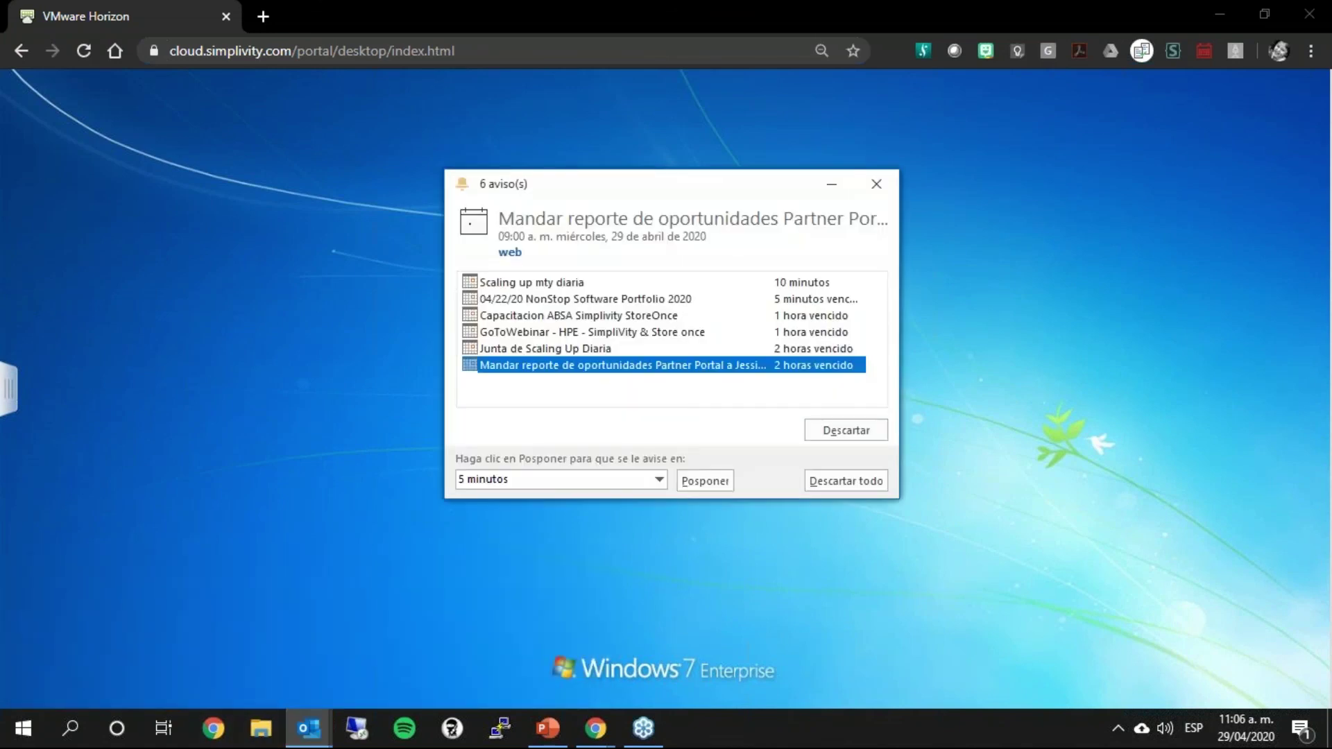
{"action": "left_click", "coordinate": [839, 431]}
{"action": "left_click", "coordinate": [839, 431]}
{"action": "left_click", "coordinate": [839, 430]}
{"action": "left_click", "coordinate": [839, 431]}
{"action": "left_click", "coordinate": [839, 431]}
{"action": "left_click", "coordinate": [836, 433]}
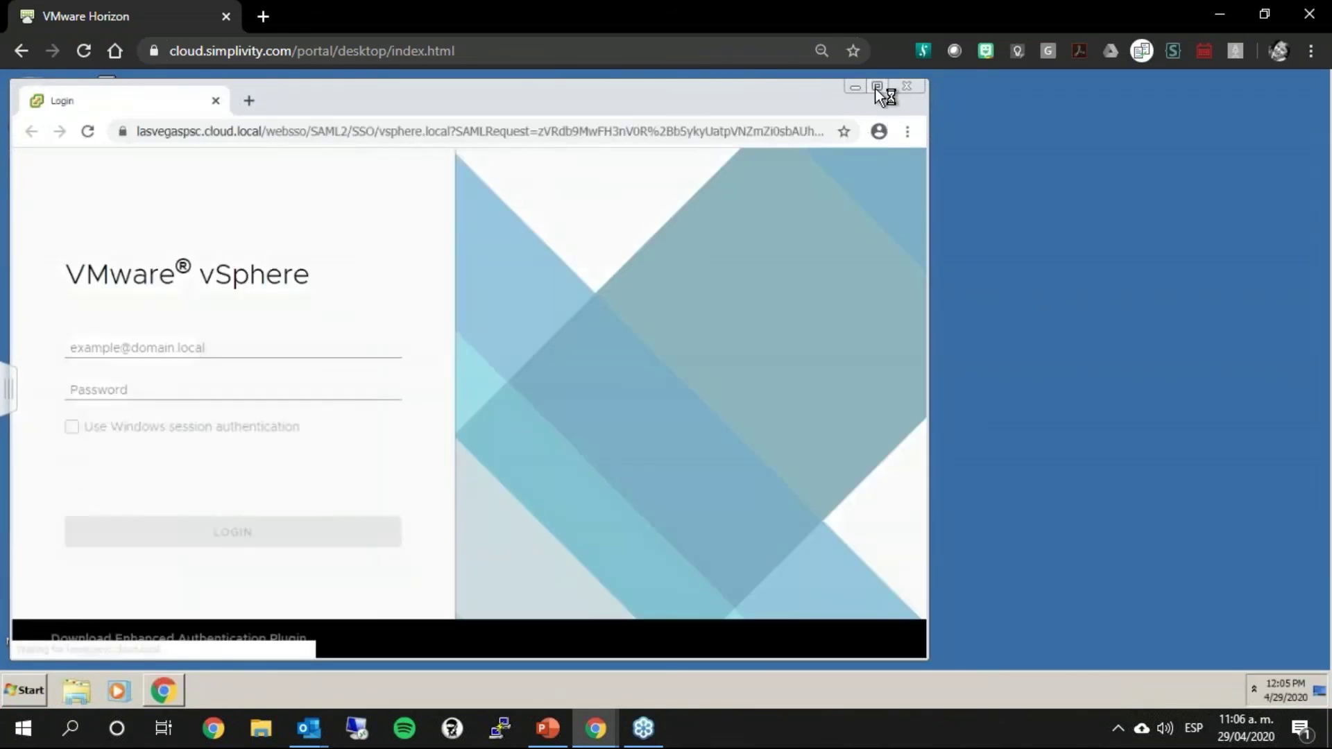
Step: Log in to vSphere with Windows session authentication and allow the Enhanced Authentication Plug-in
{"action": "left_click", "coordinate": [875, 88]}
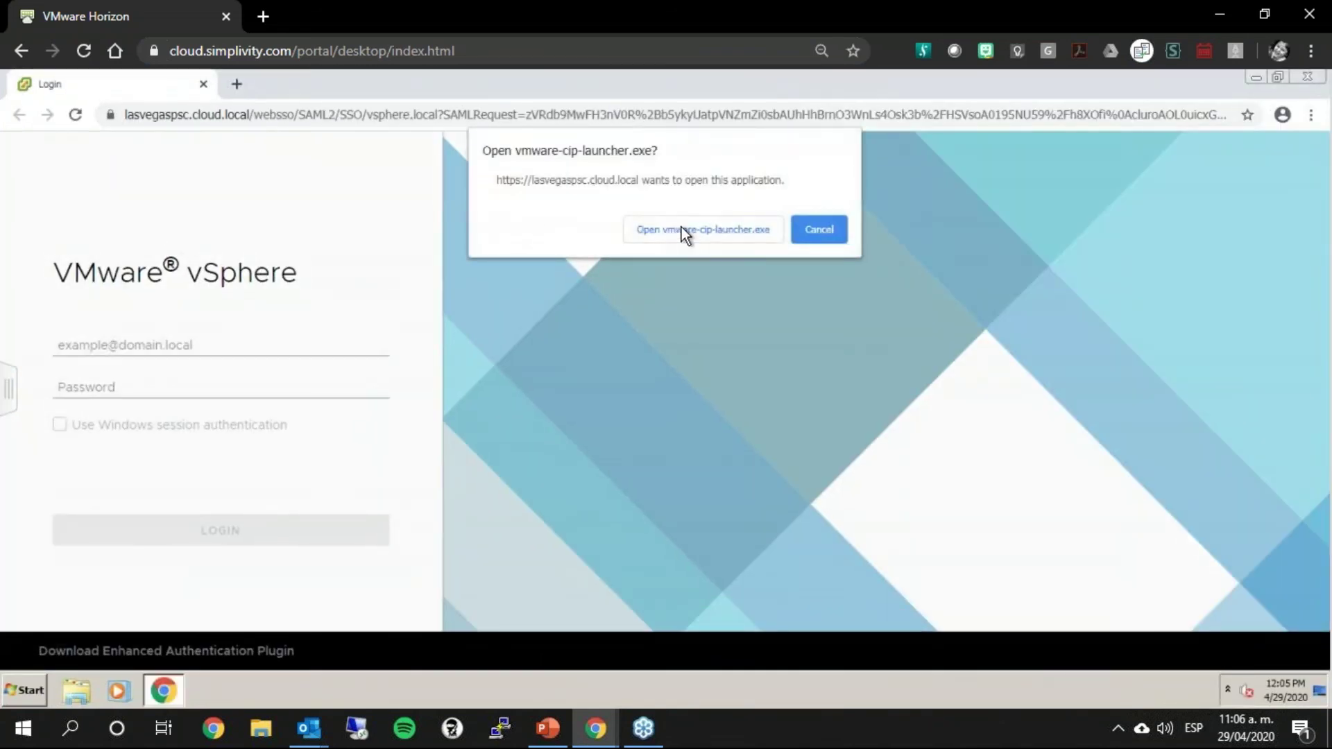
{"action": "left_click", "coordinate": [686, 230]}
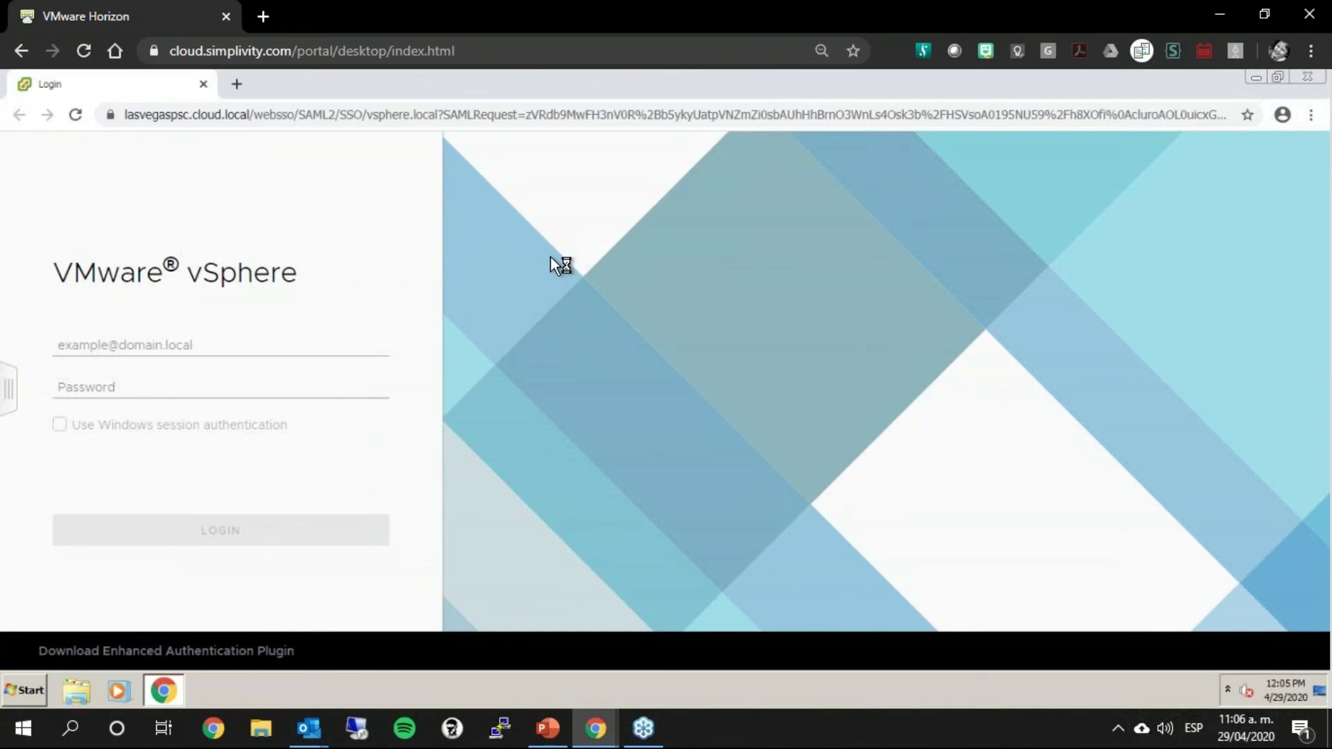
{"action": "left_click", "coordinate": [61, 426]}
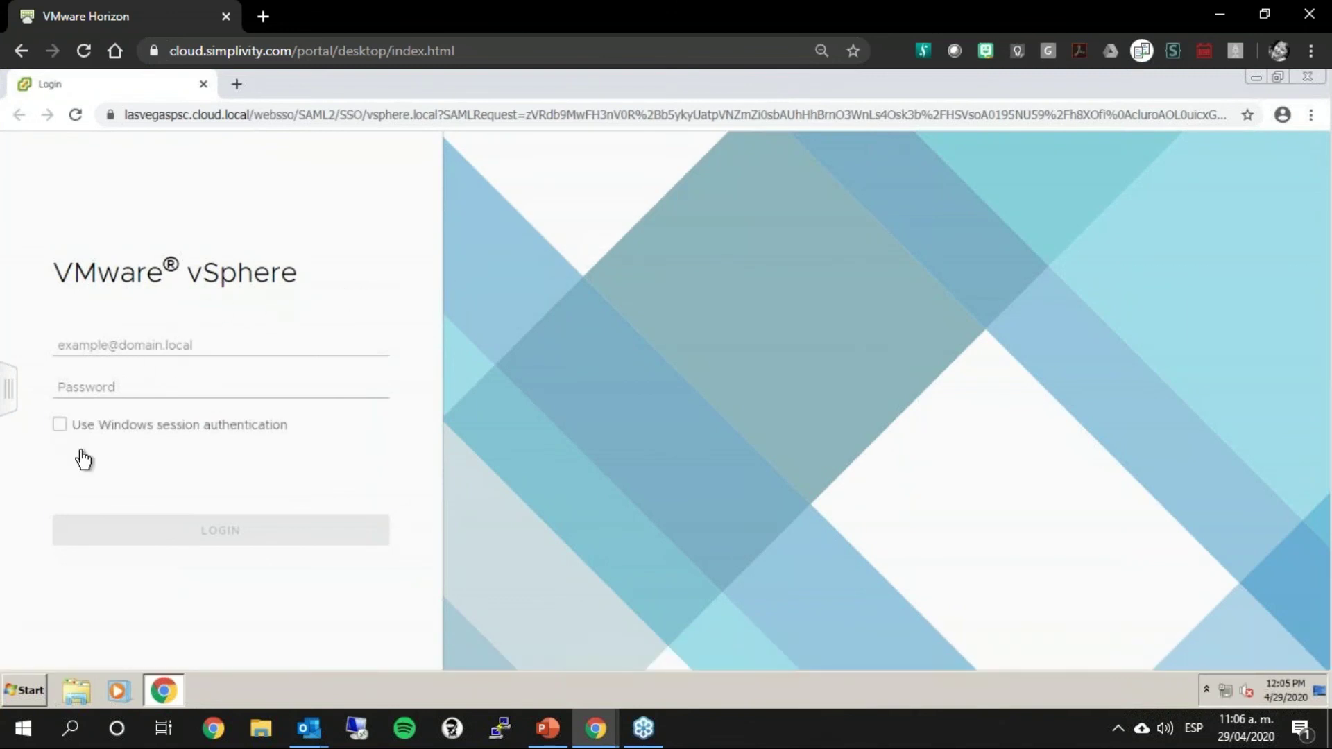
{"action": "left_click", "coordinate": [255, 543]}
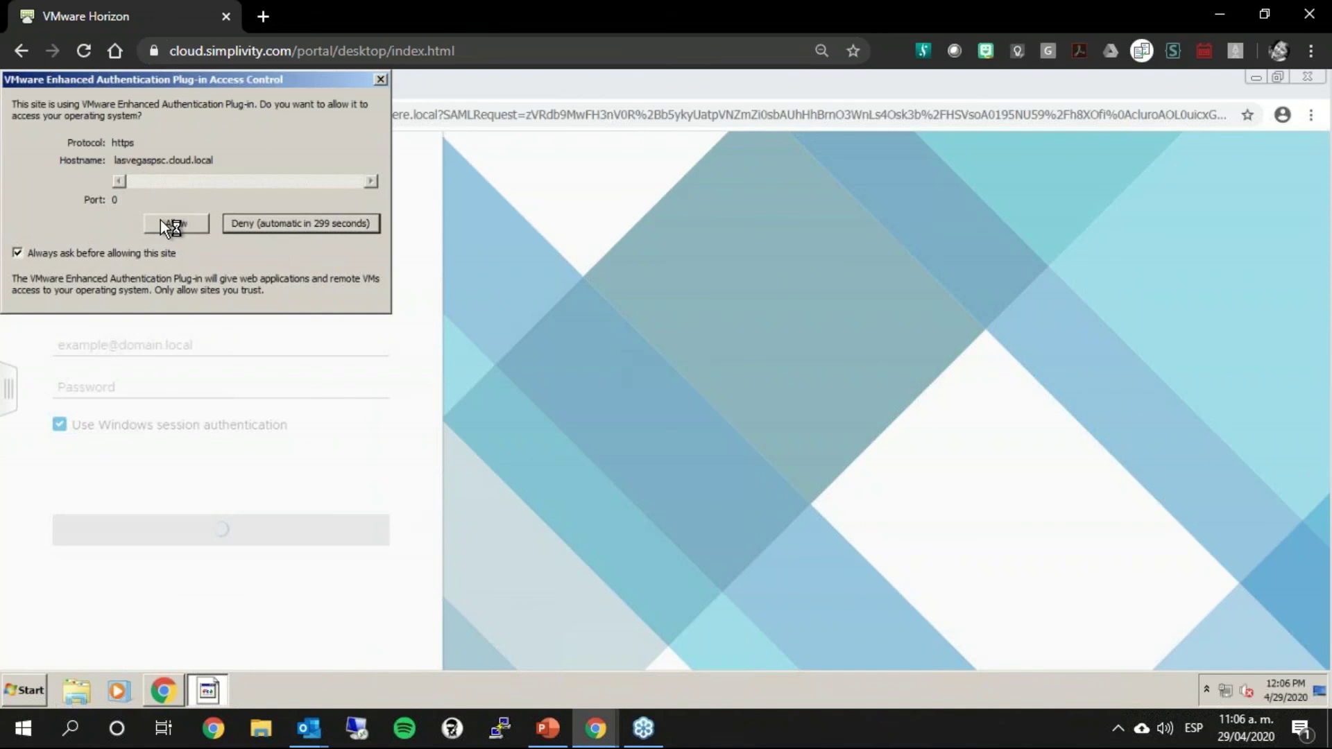
{"action": "left_click", "coordinate": [160, 219]}
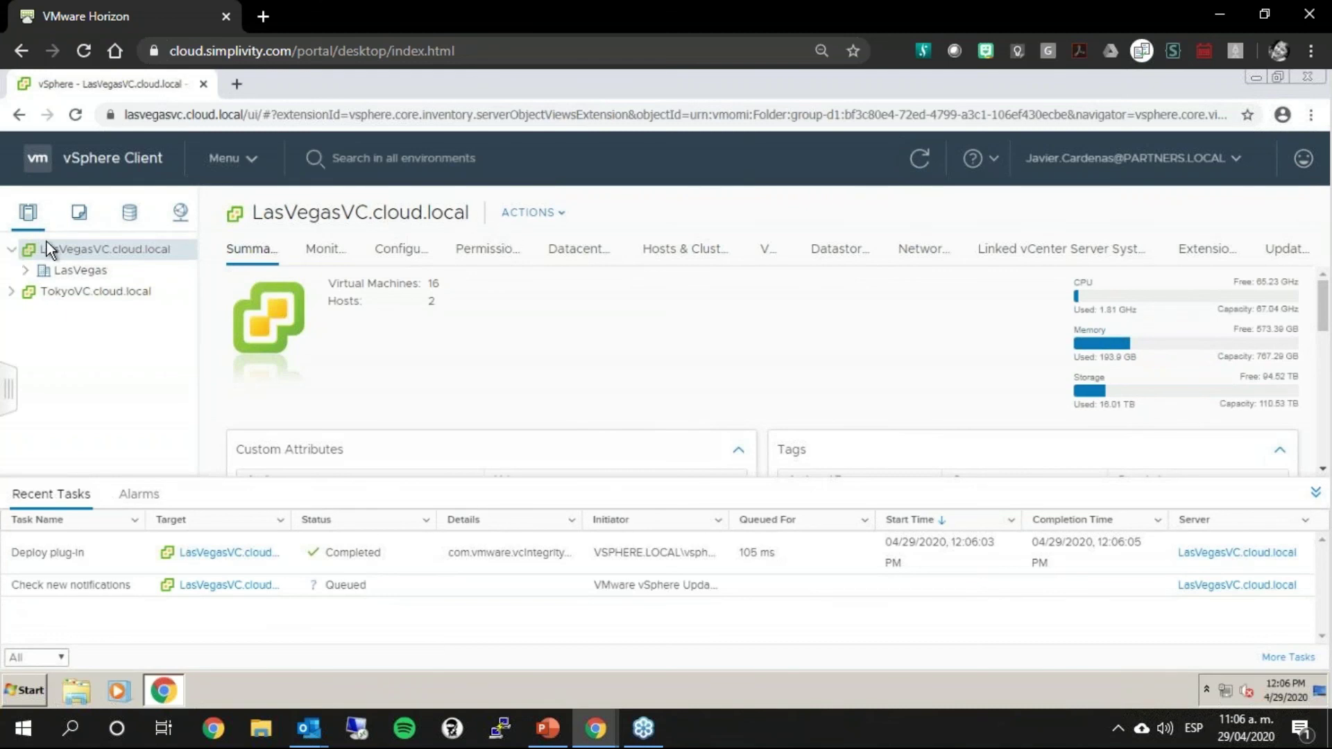
Step: Expand LocalCluster under LasVegasVC.cloud.local and select the 01_Win01_LAV virtual machine
{"action": "left_click", "coordinate": [12, 250]}
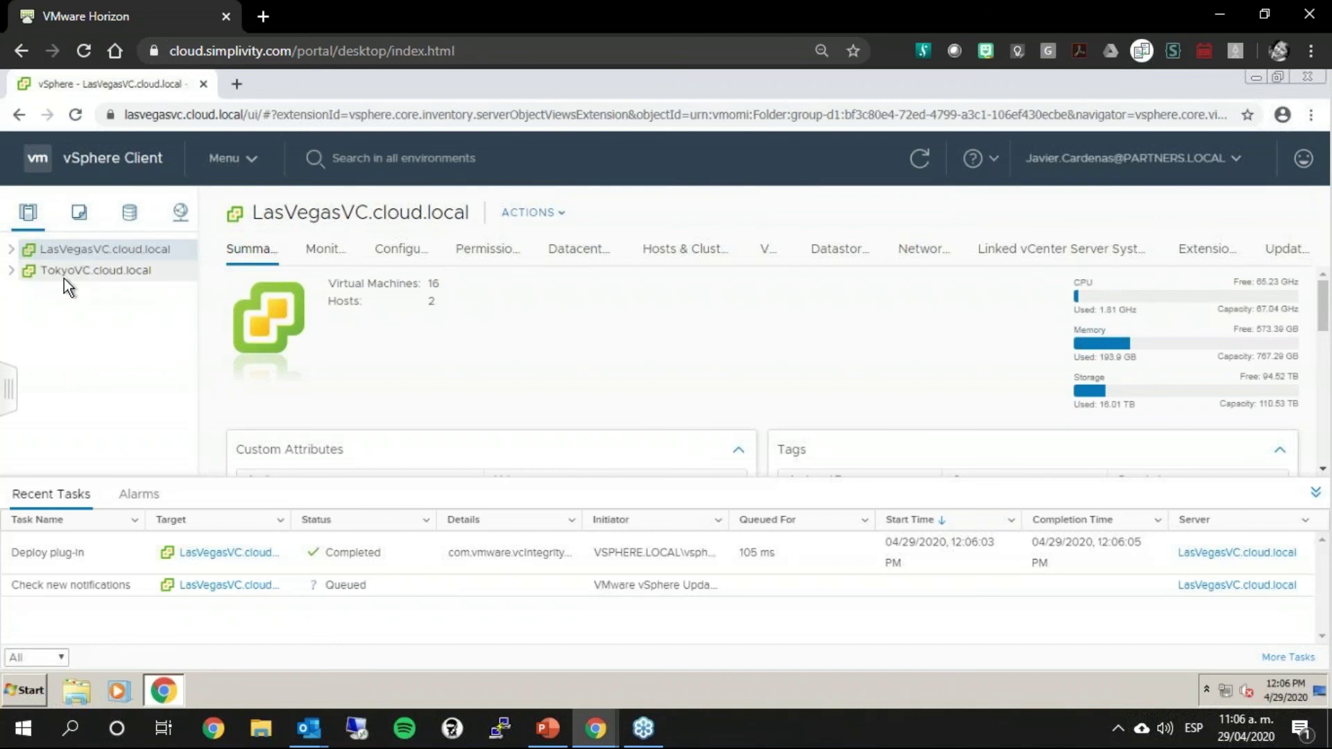
{"action": "left_click", "coordinate": [12, 270]}
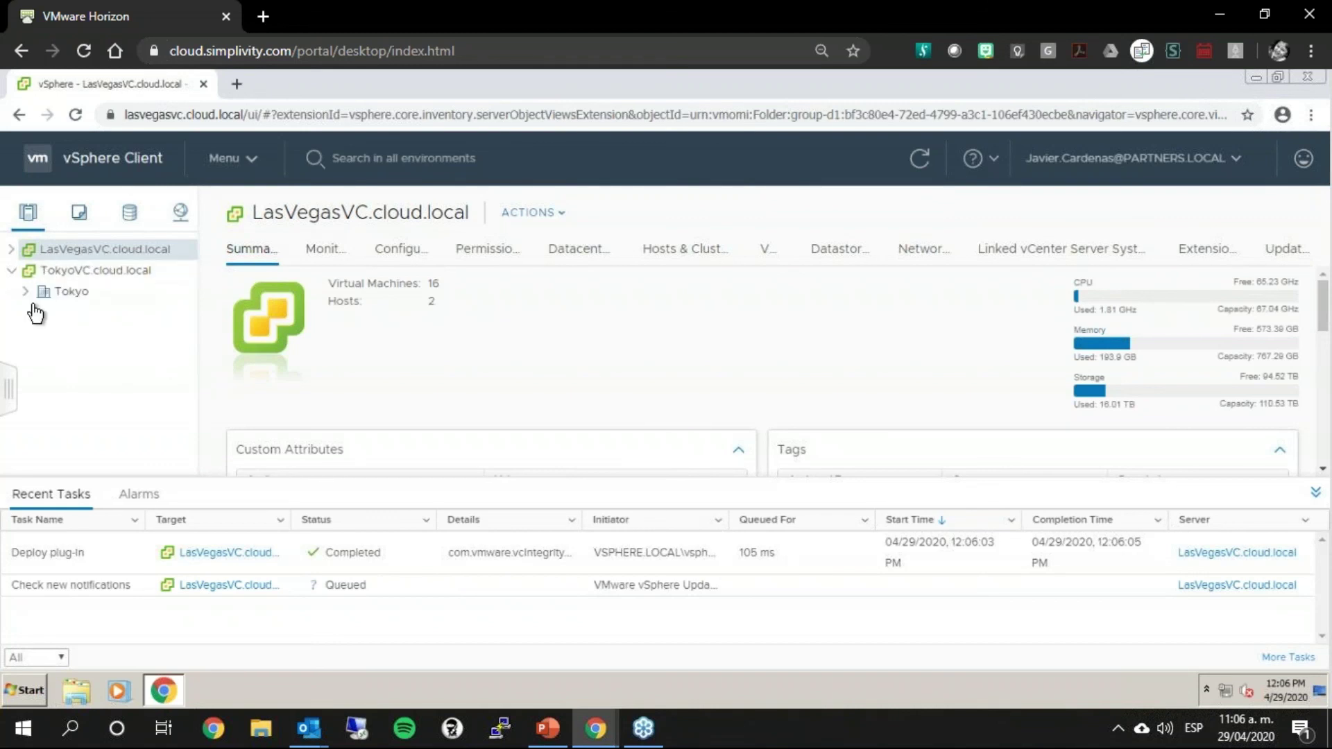
{"action": "left_click", "coordinate": [11, 248]}
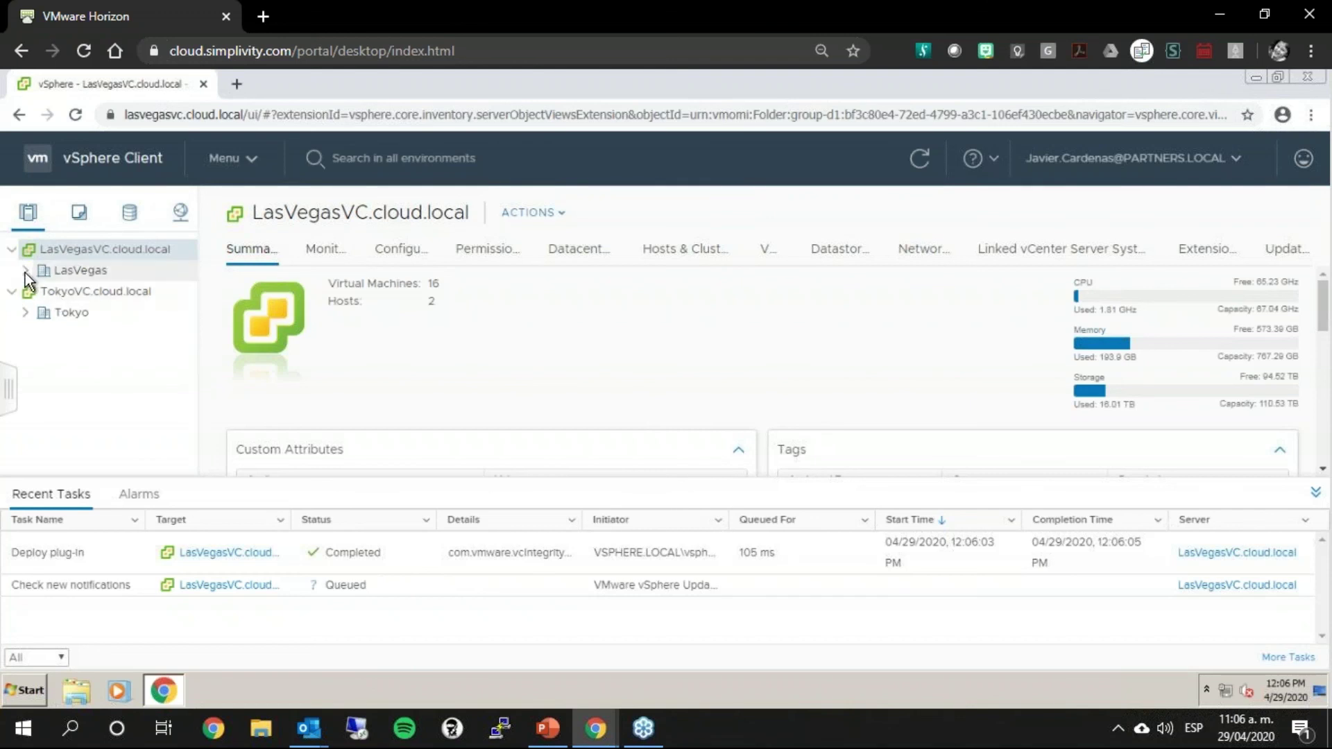
{"action": "left_click", "coordinate": [40, 291]}
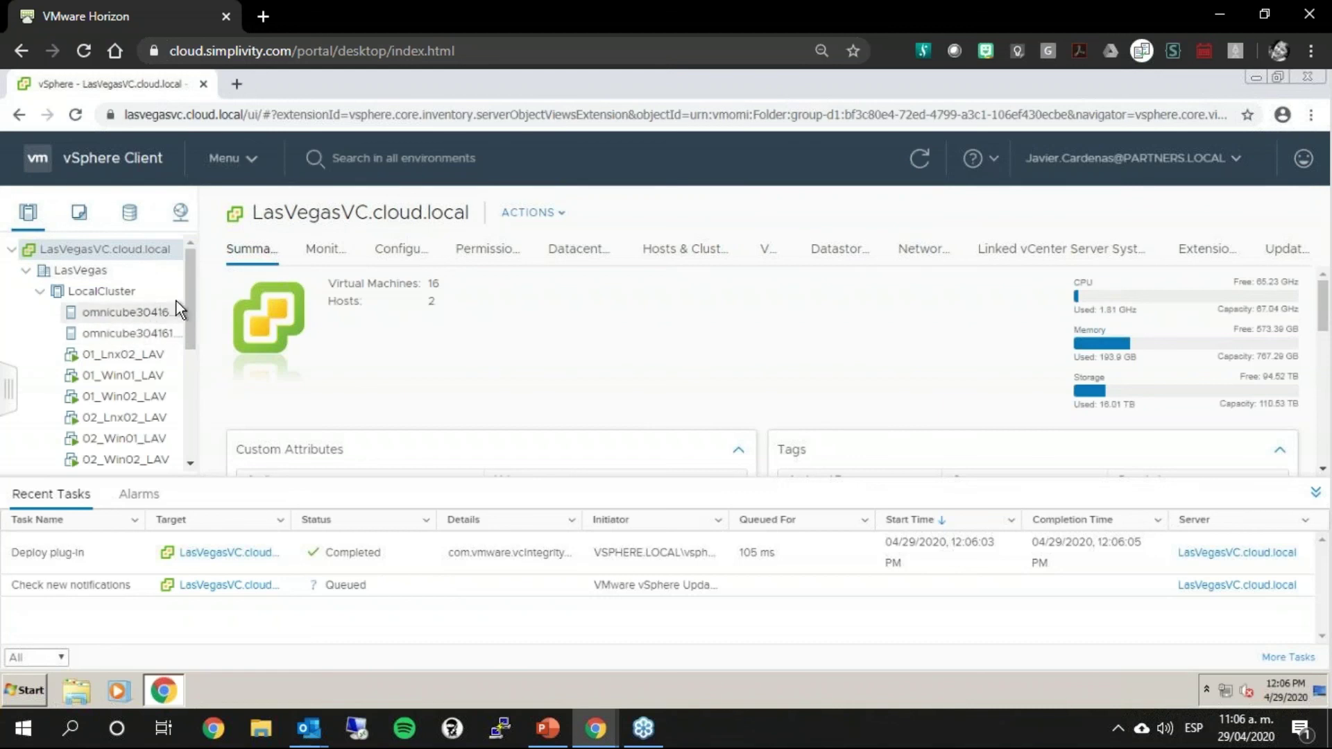
{"action": "left_click_drag", "start_coordinate": [187, 297], "coordinate": [182, 451]}
{"action": "left_click", "coordinate": [24, 461]}
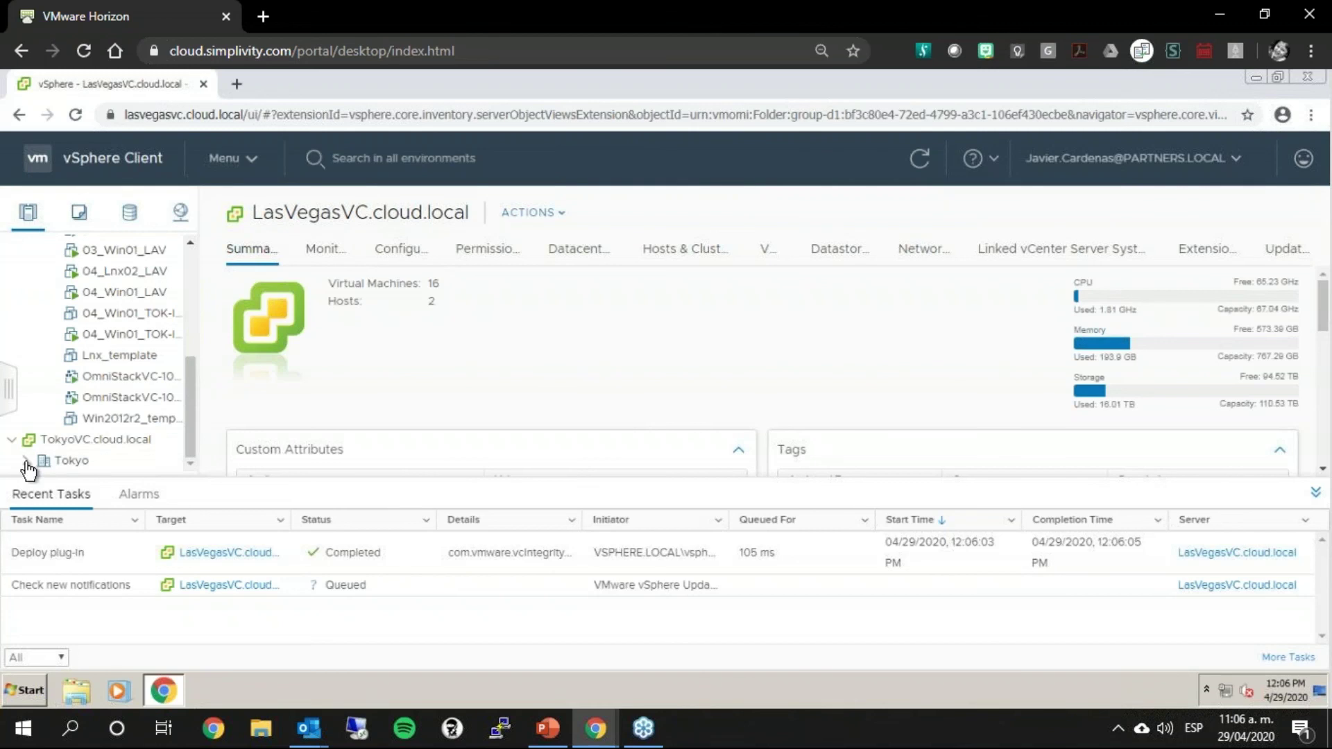
{"action": "left_click_drag", "start_coordinate": [182, 431], "coordinate": [179, 448]}
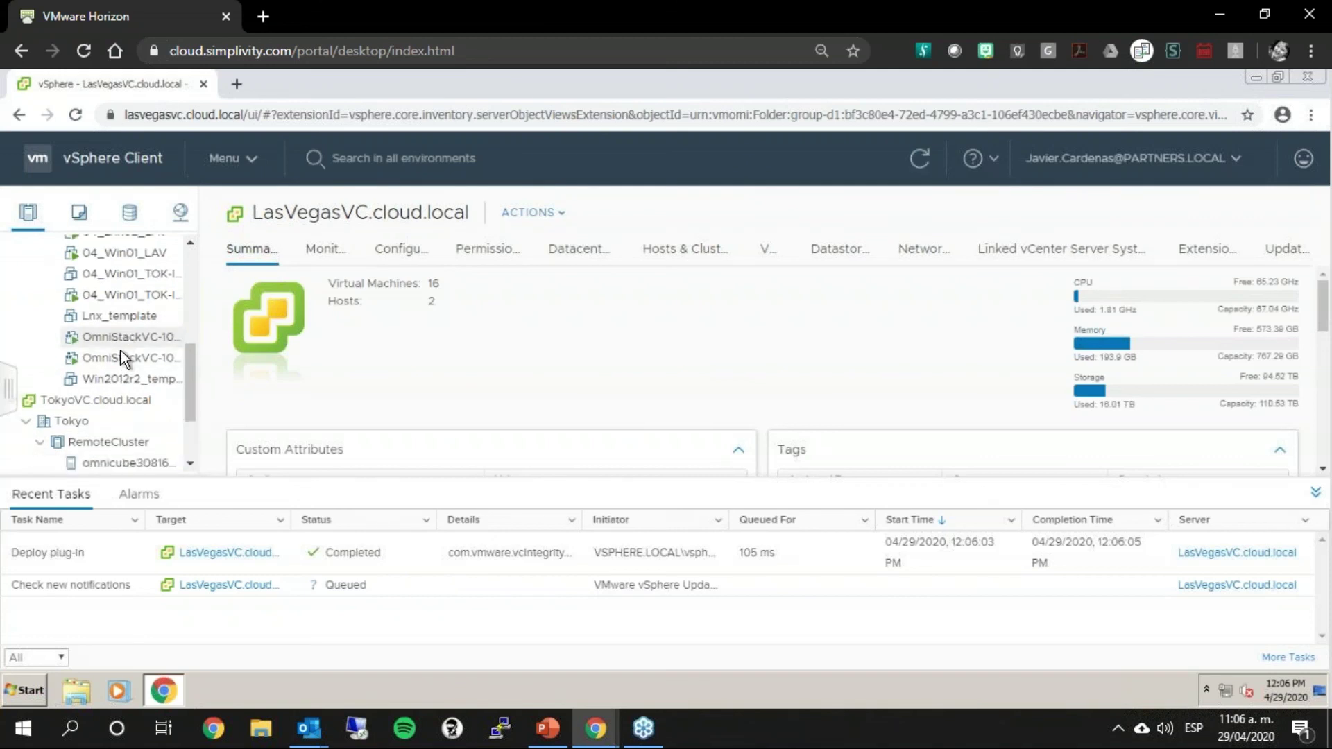
{"action": "scroll", "coordinate": [118, 368], "scroll_direction": "down", "scroll_amount": 2}
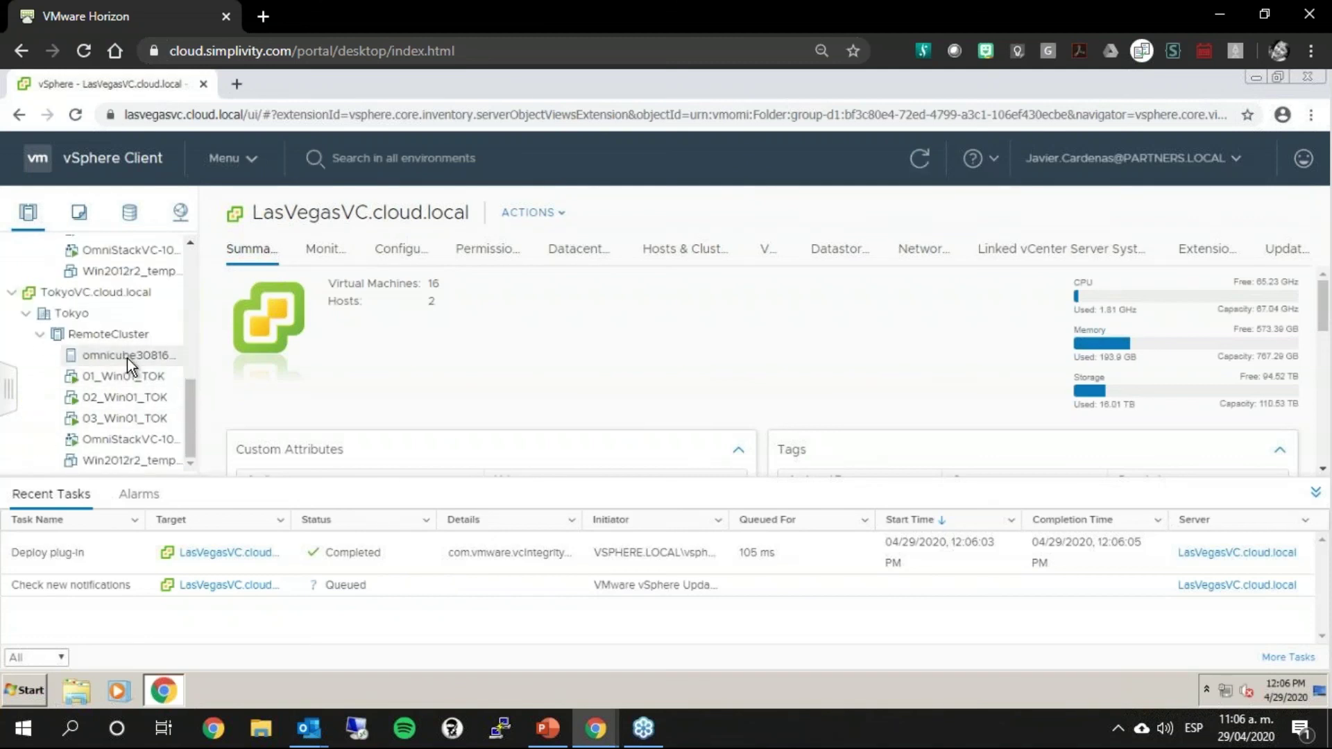
{"action": "left_click_drag", "start_coordinate": [189, 380], "coordinate": [194, 242]}
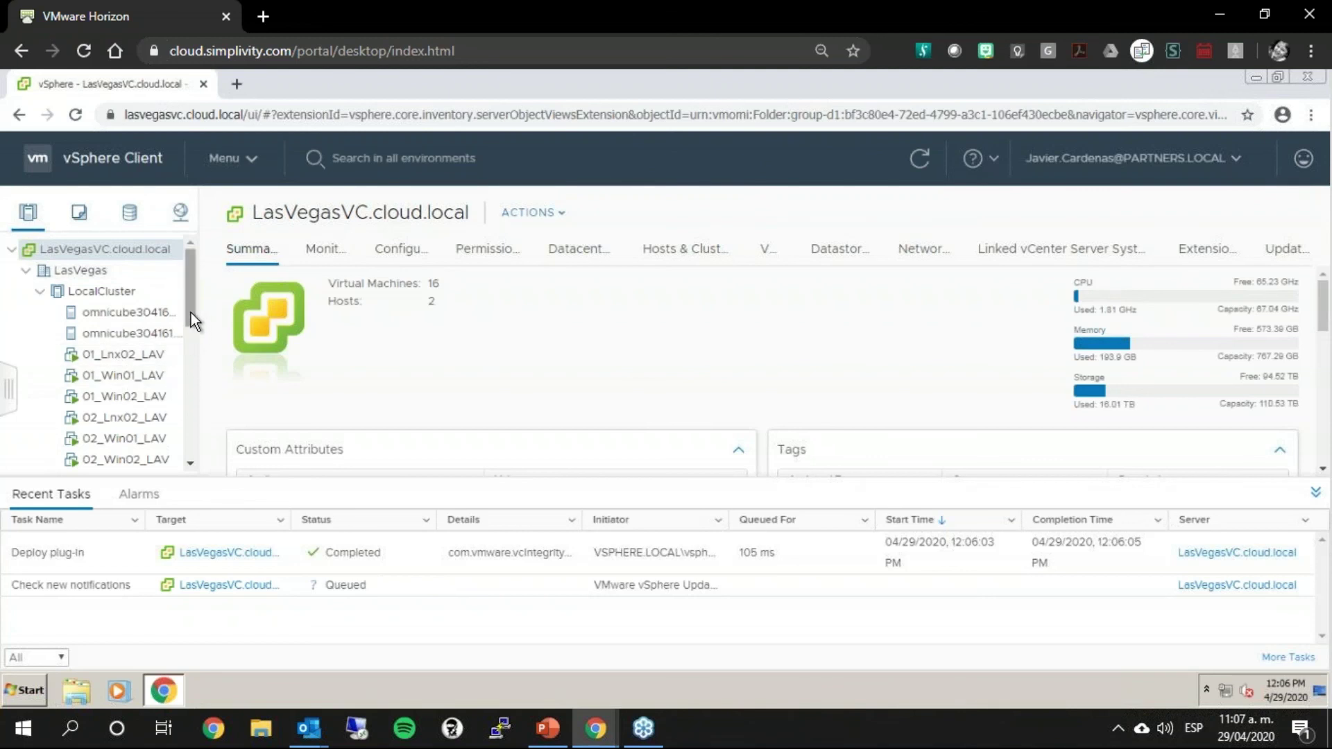
{"action": "left_click_drag", "start_coordinate": [190, 312], "coordinate": [190, 358]}
{"action": "scroll", "coordinate": [190, 368], "scroll_direction": "down", "scroll_amount": 3}
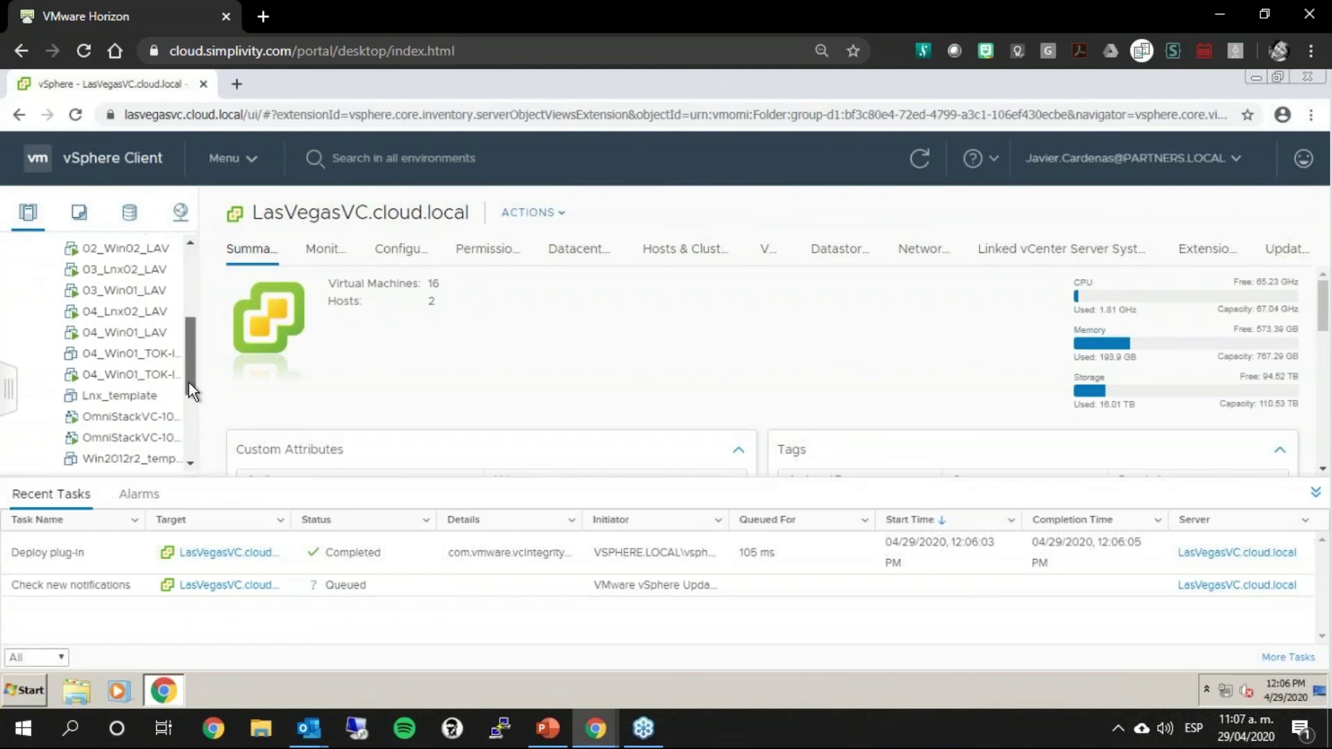
{"action": "scroll", "coordinate": [188, 357], "scroll_direction": "up", "scroll_amount": 5}
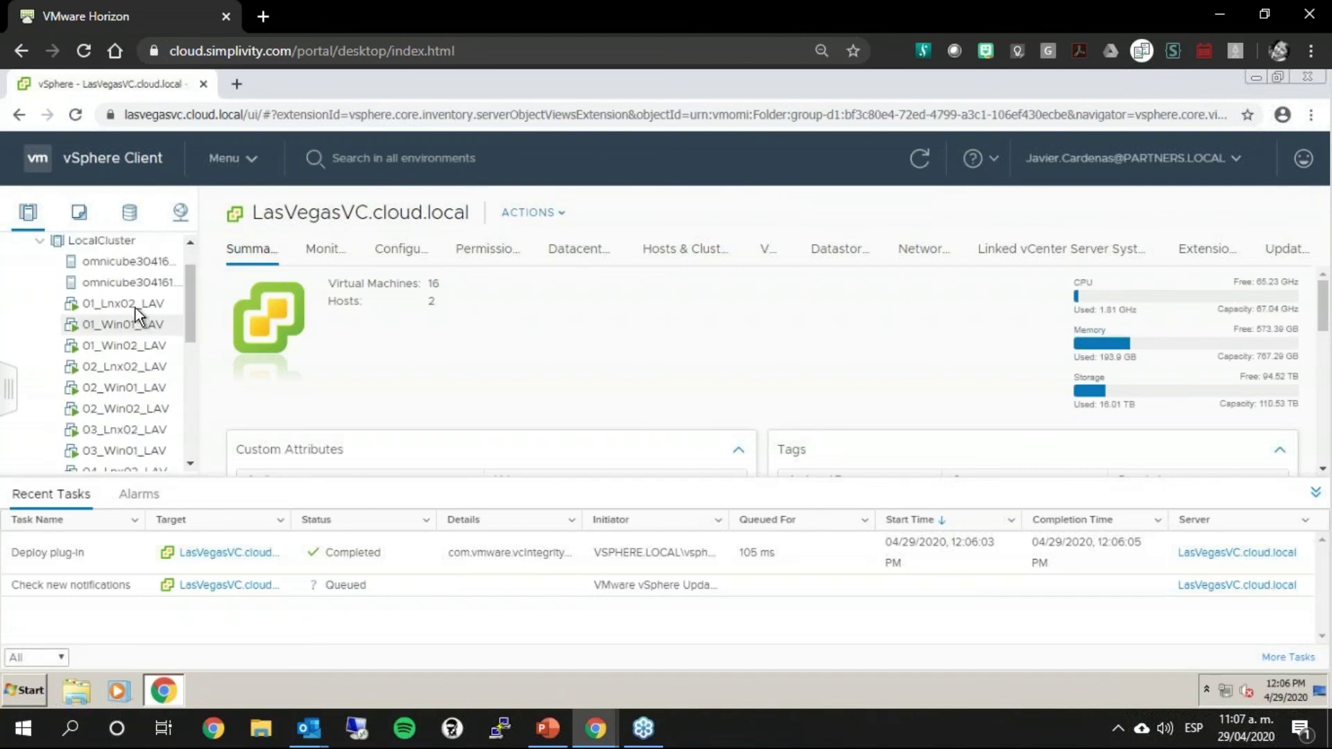
{"action": "left_click", "coordinate": [113, 321]}
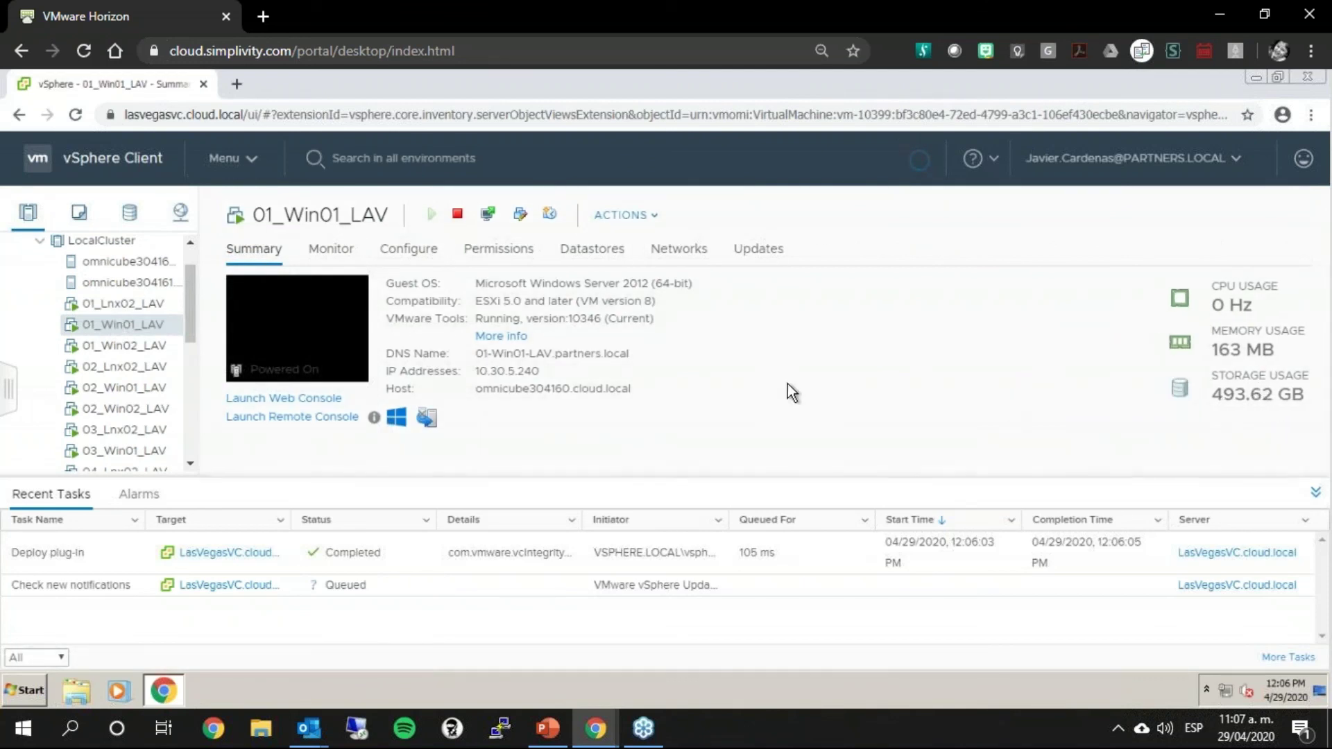
Step: SimpliVity-clone 01_Win01_LAV as 00_DEMO_STOREONCE_ABSA using the crash-consistent method
{"action": "right_click", "coordinate": [112, 324]}
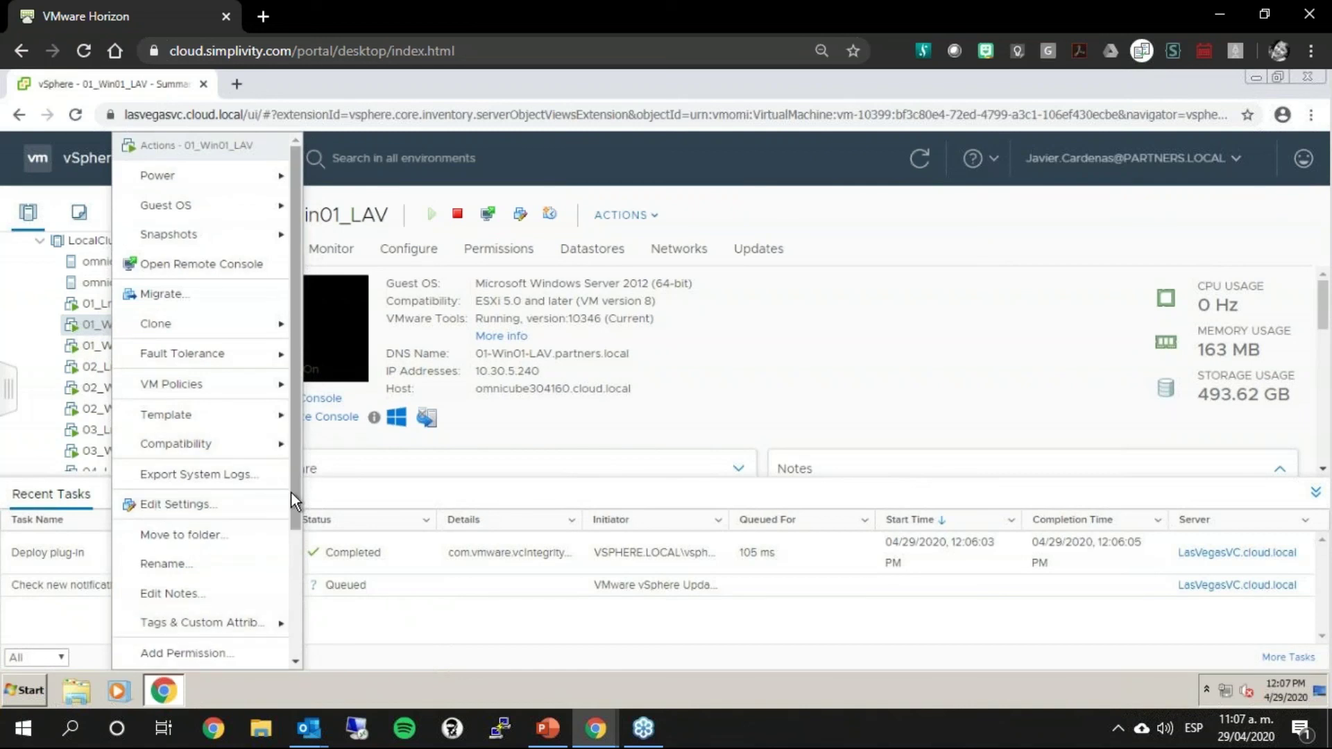
{"action": "scroll", "coordinate": [293, 664], "scroll_direction": "down", "scroll_amount": 3}
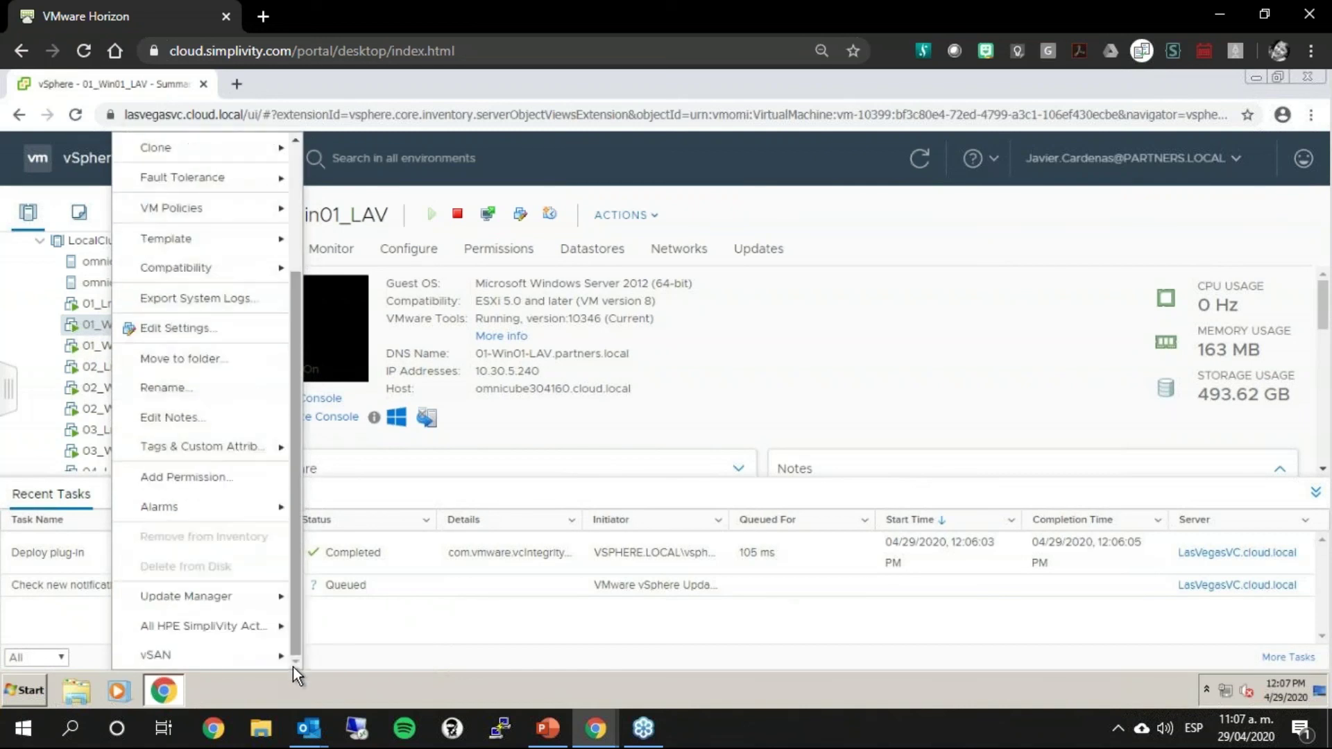
{"action": "mouse_move", "coordinate": [272, 641]}
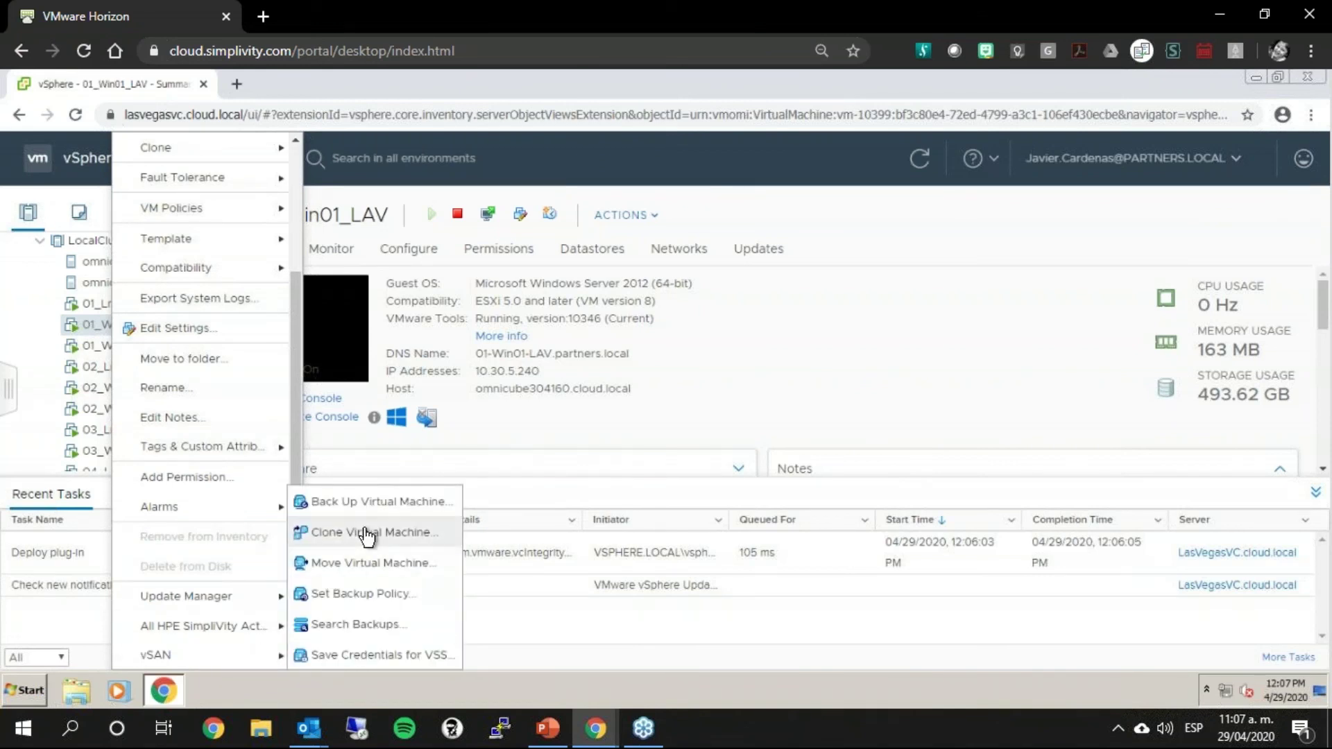
{"action": "left_click", "coordinate": [362, 534]}
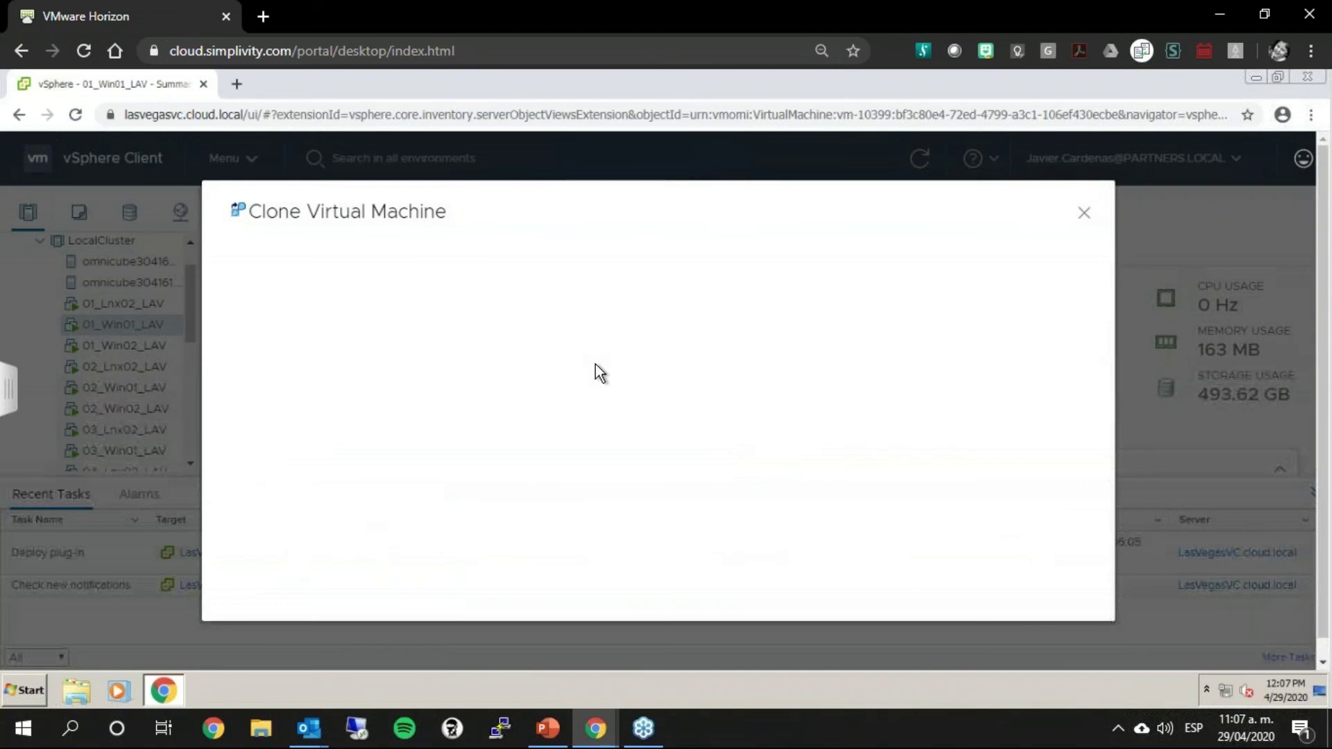
{"action": "left_click_drag", "start_coordinate": [880, 399], "coordinate": [654, 401]}
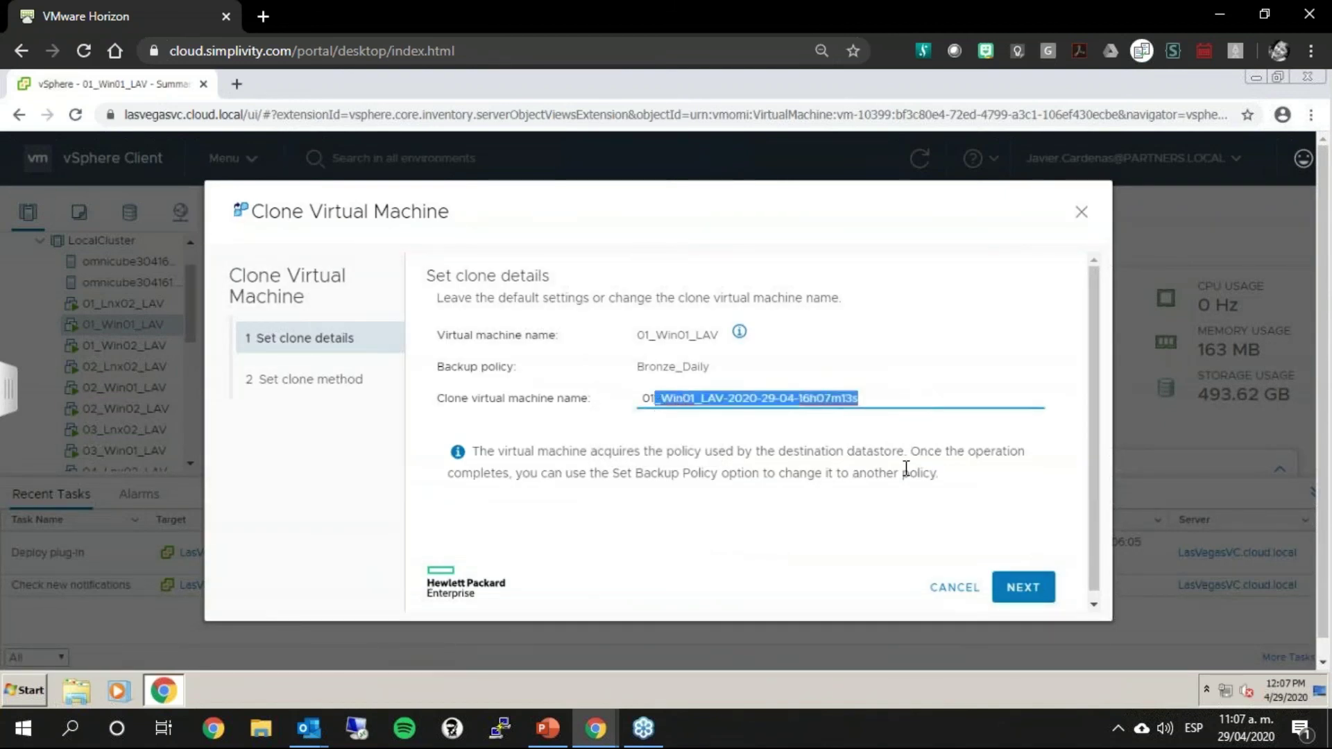
{"action": "key", "text": "BackSpace"}
{"action": "key", "text": "BackSpace"}
{"action": "type", "text": "0"}
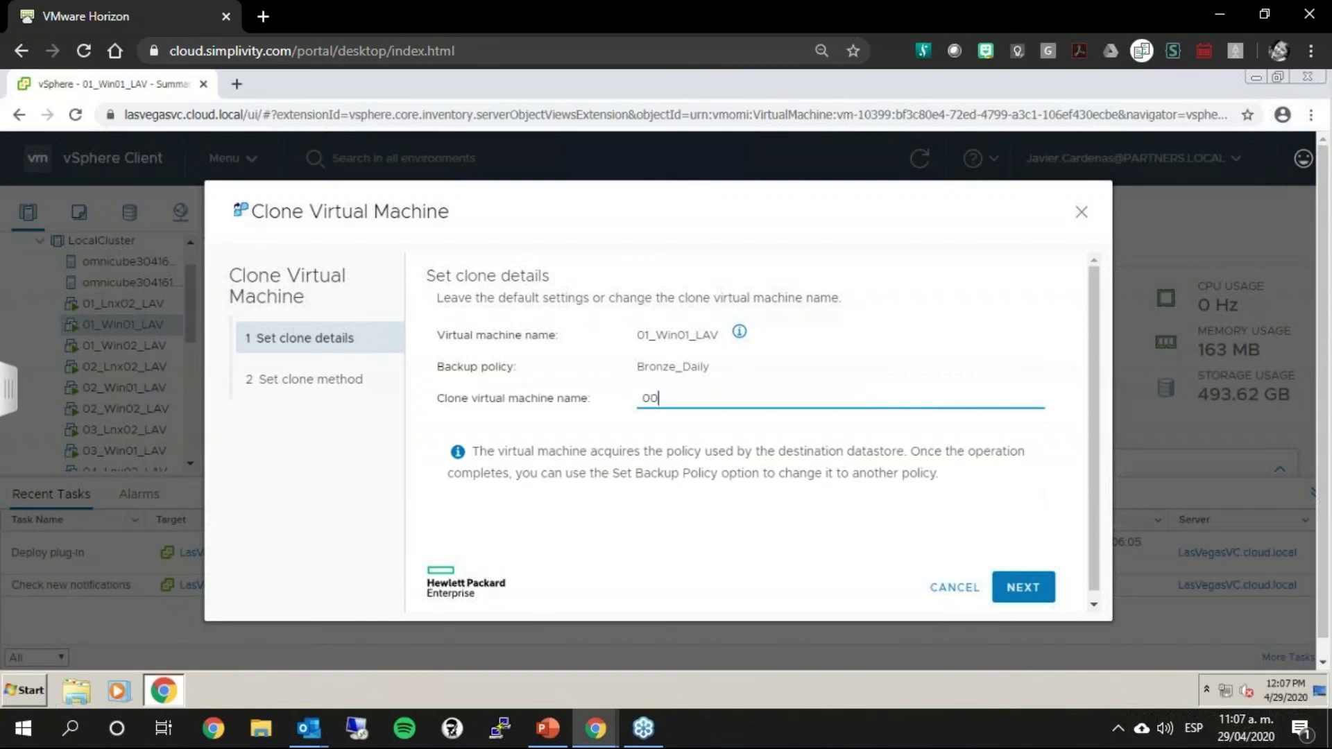
{"action": "type", "text": "_DEMO_STOREONCE_ABSA"}
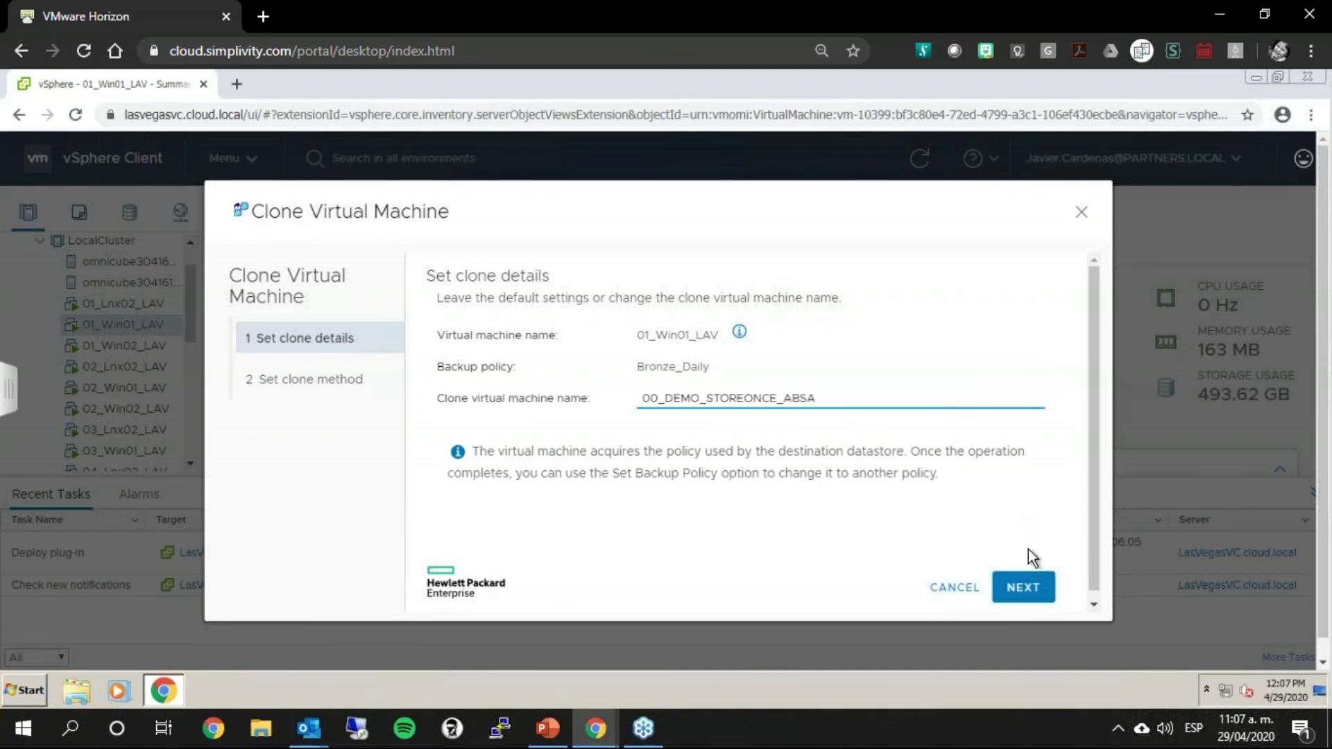
{"action": "left_click", "coordinate": [1023, 588]}
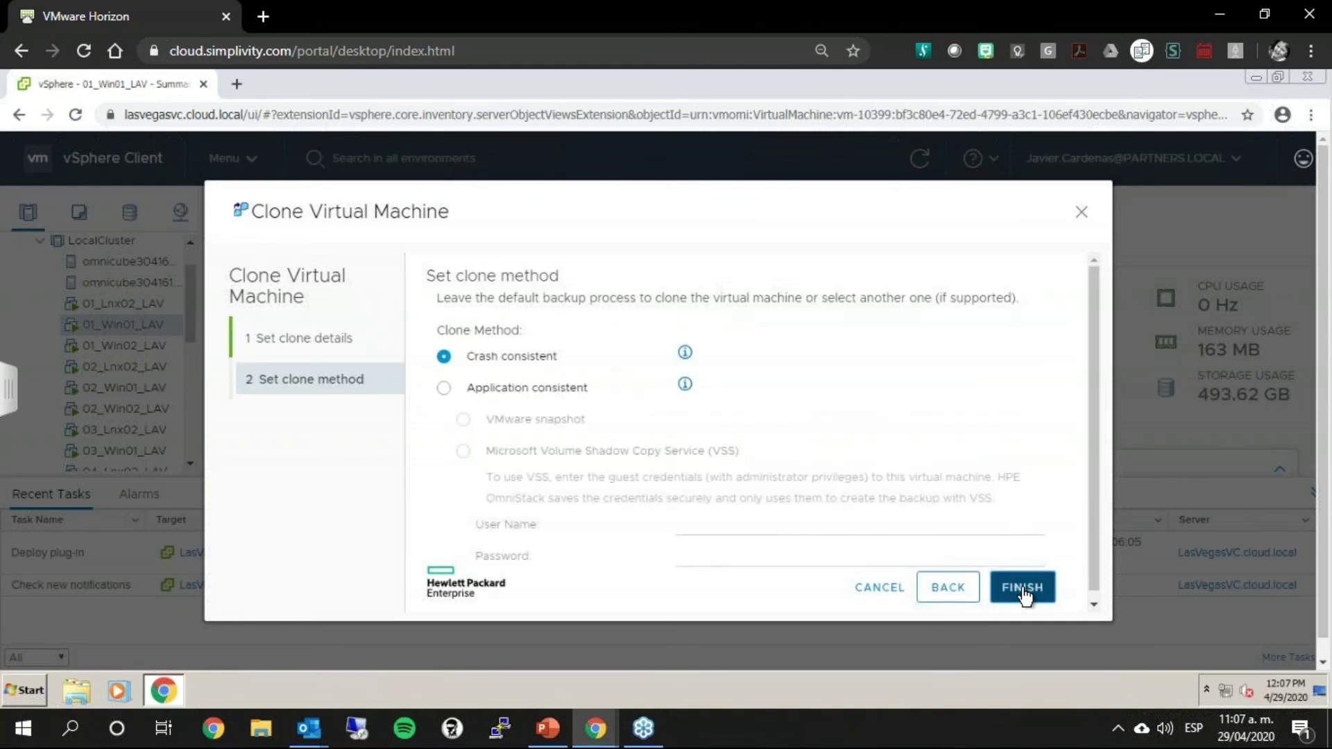
{"action": "left_click", "coordinate": [1023, 588]}
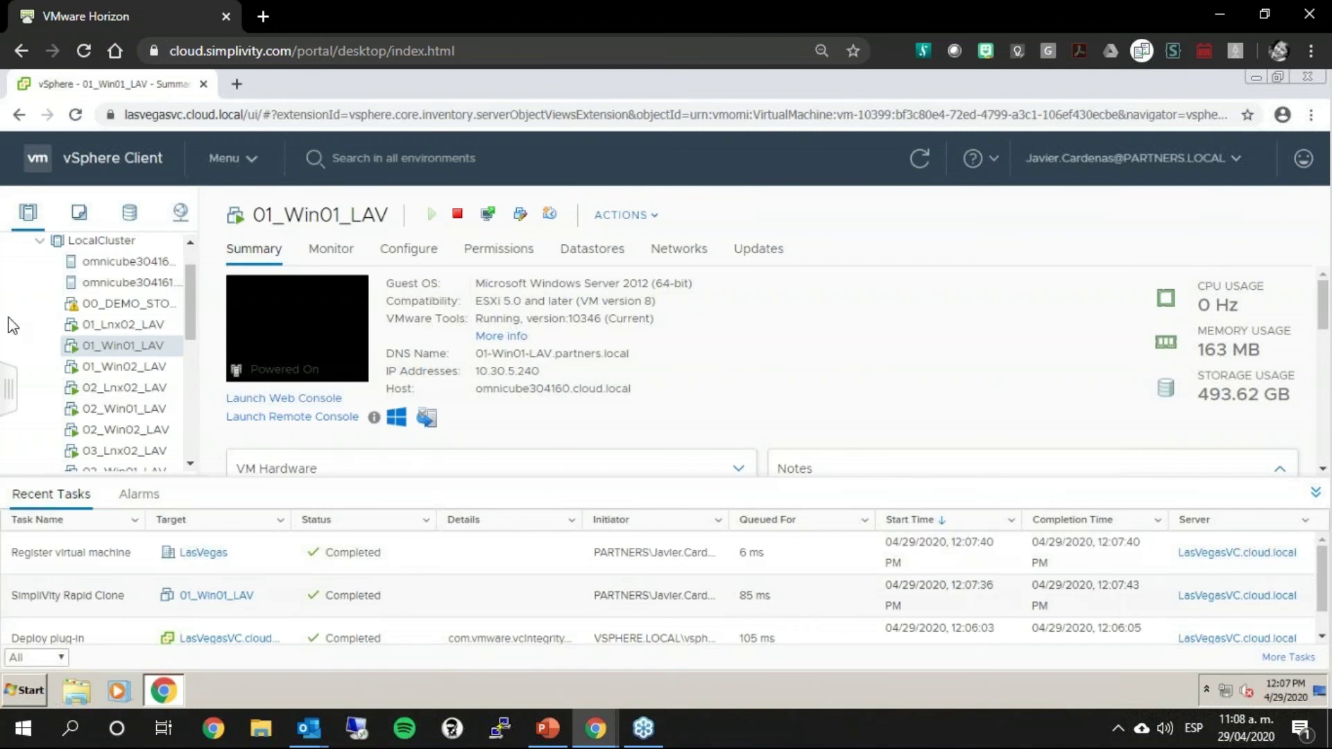
Step: Select the 00_DEMO_STOREONCE_ABSA clone and power it on
{"action": "left_click", "coordinate": [137, 306]}
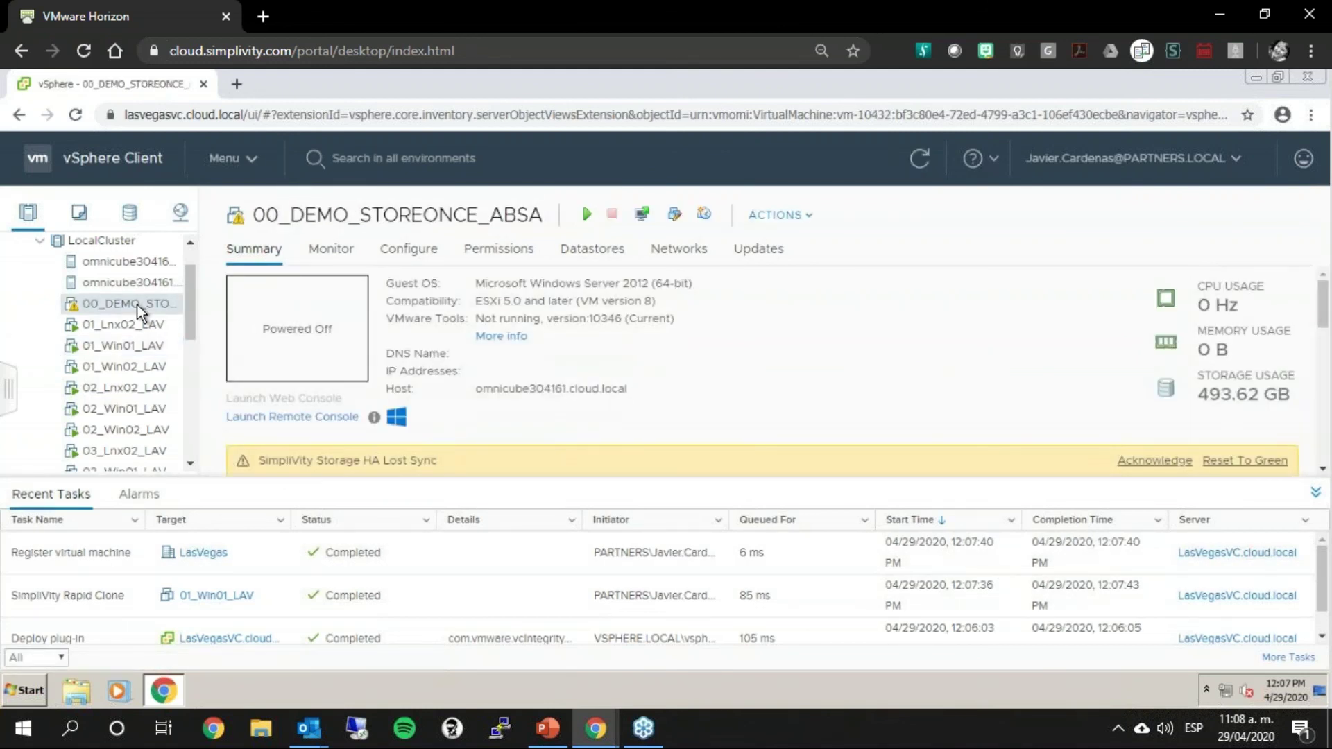
{"action": "left_click_drag", "start_coordinate": [347, 461], "coordinate": [428, 457]}
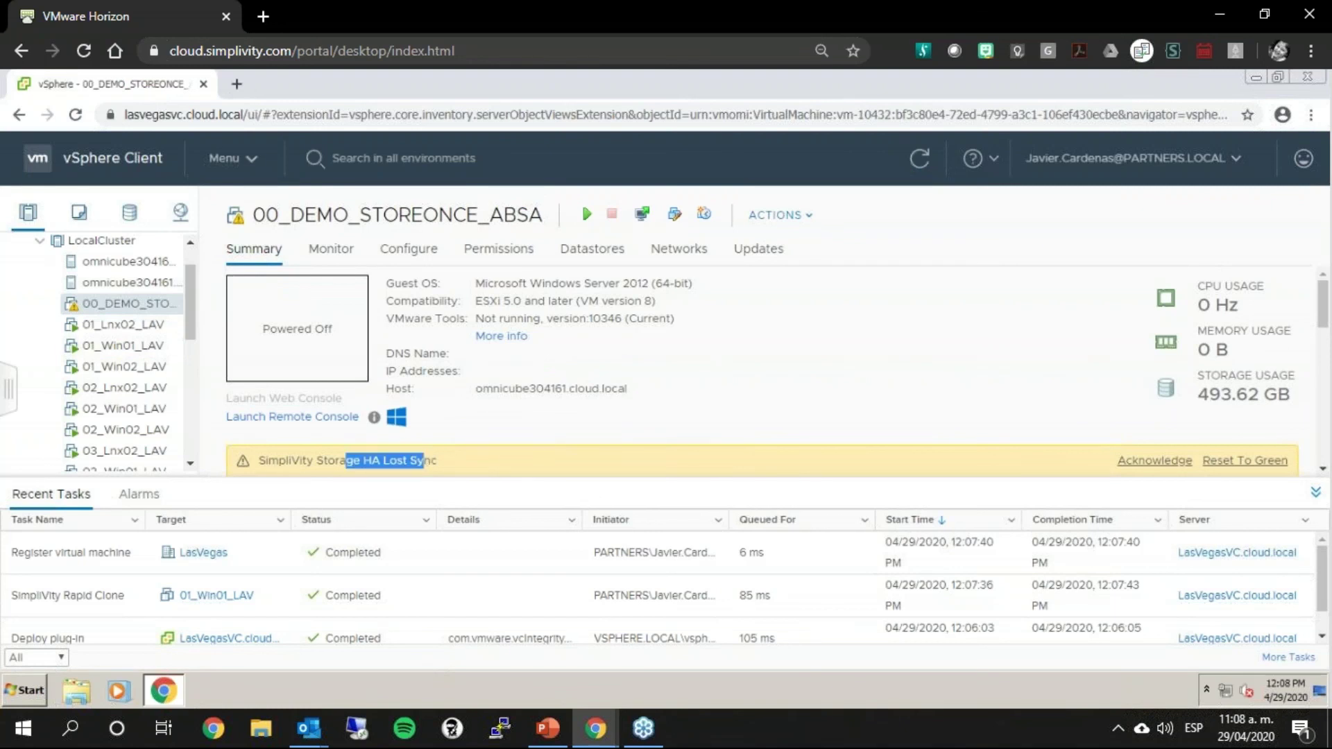
{"action": "right_click", "coordinate": [158, 314]}
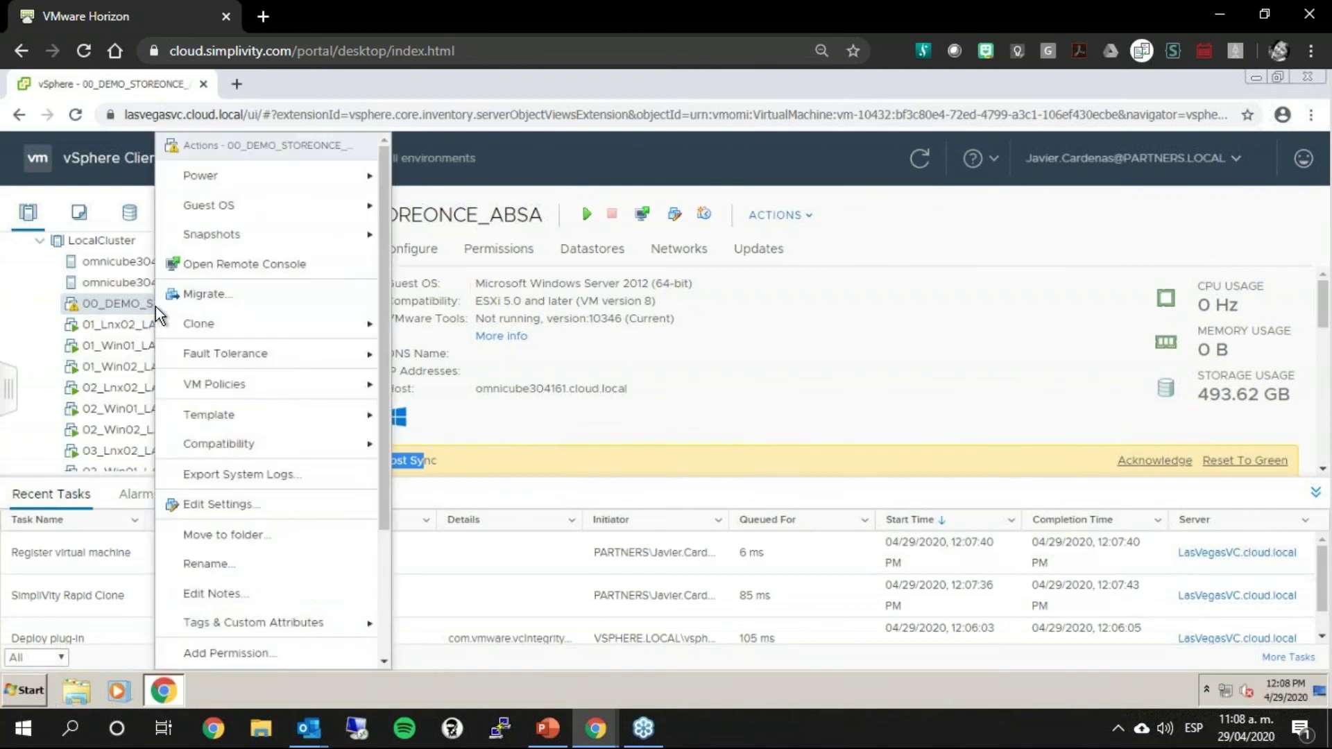
{"action": "mouse_move", "coordinate": [312, 176]}
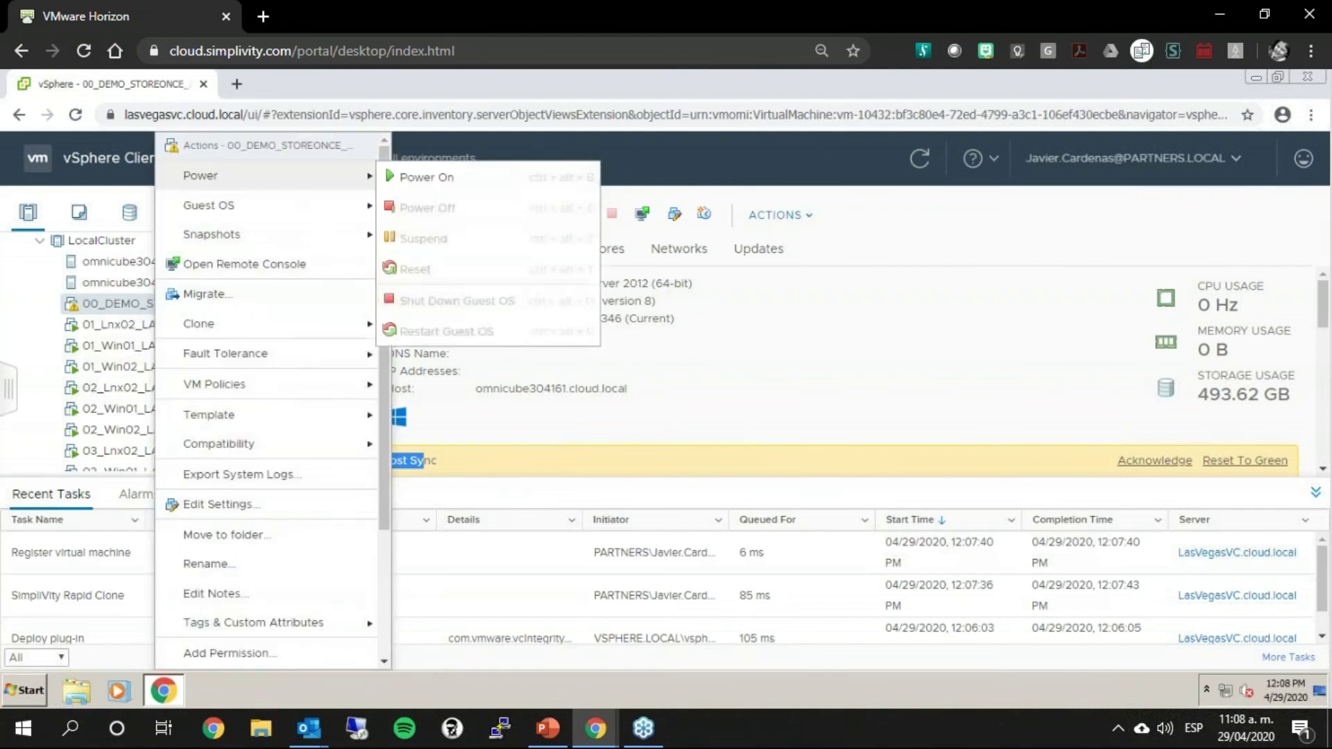
{"action": "left_click", "coordinate": [521, 179]}
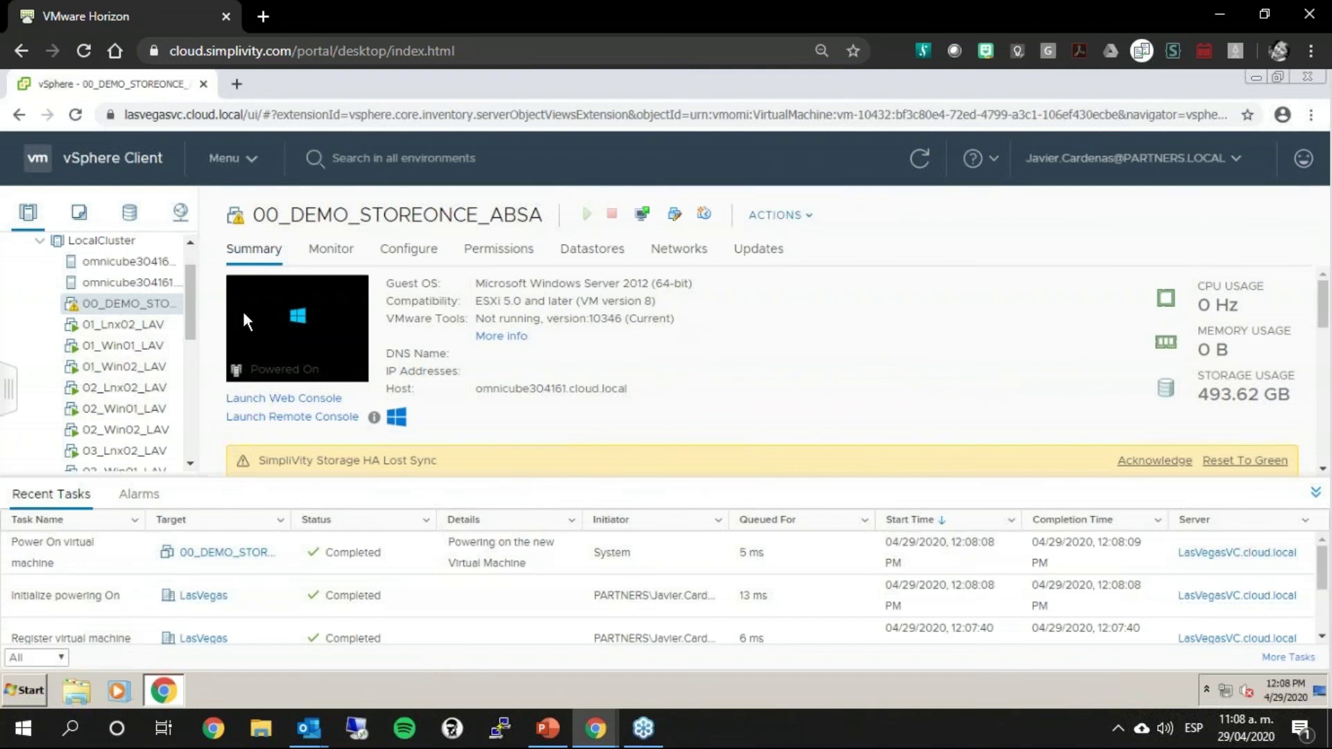
Step: Open the 00_DEMO_STOREONCE_ABSA Actions menu and scroll down to the SimpliVity actions
{"action": "right_click", "coordinate": [146, 305]}
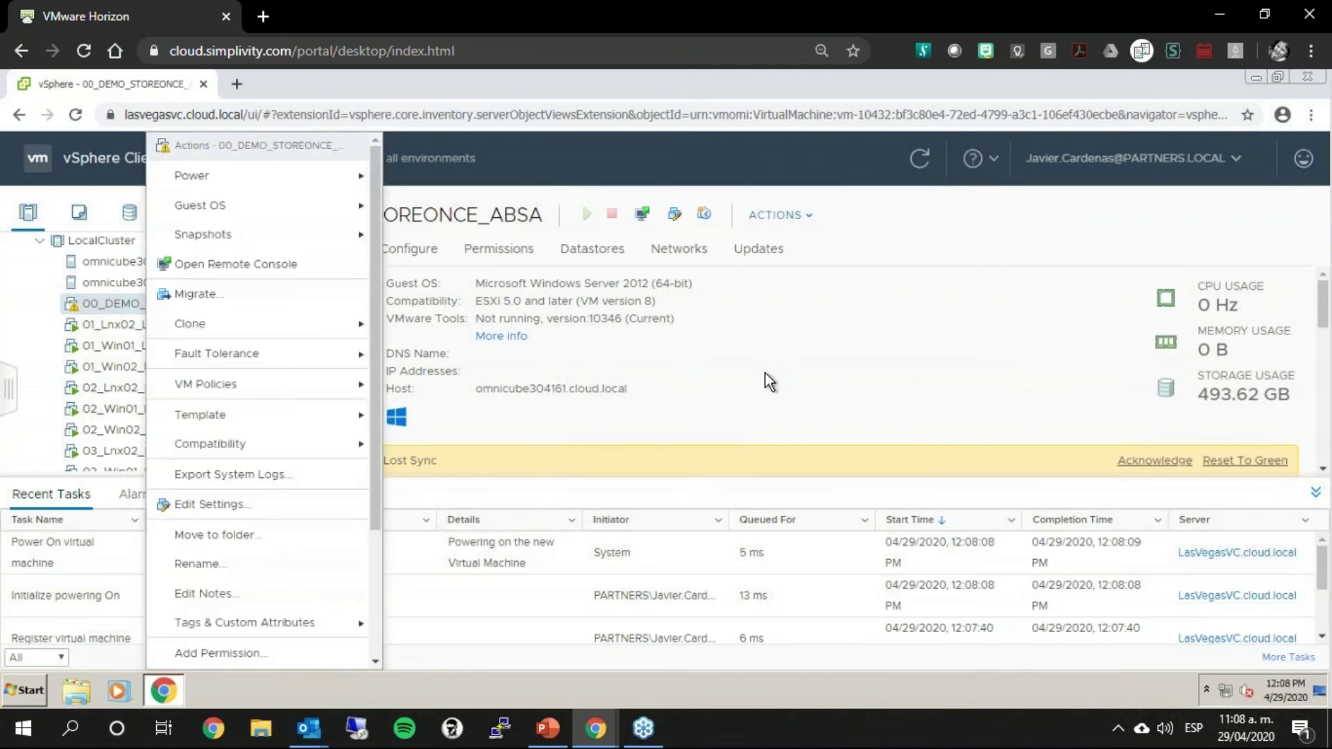
{"action": "scroll", "coordinate": [227, 510], "scroll_direction": "down", "scroll_amount": 5}
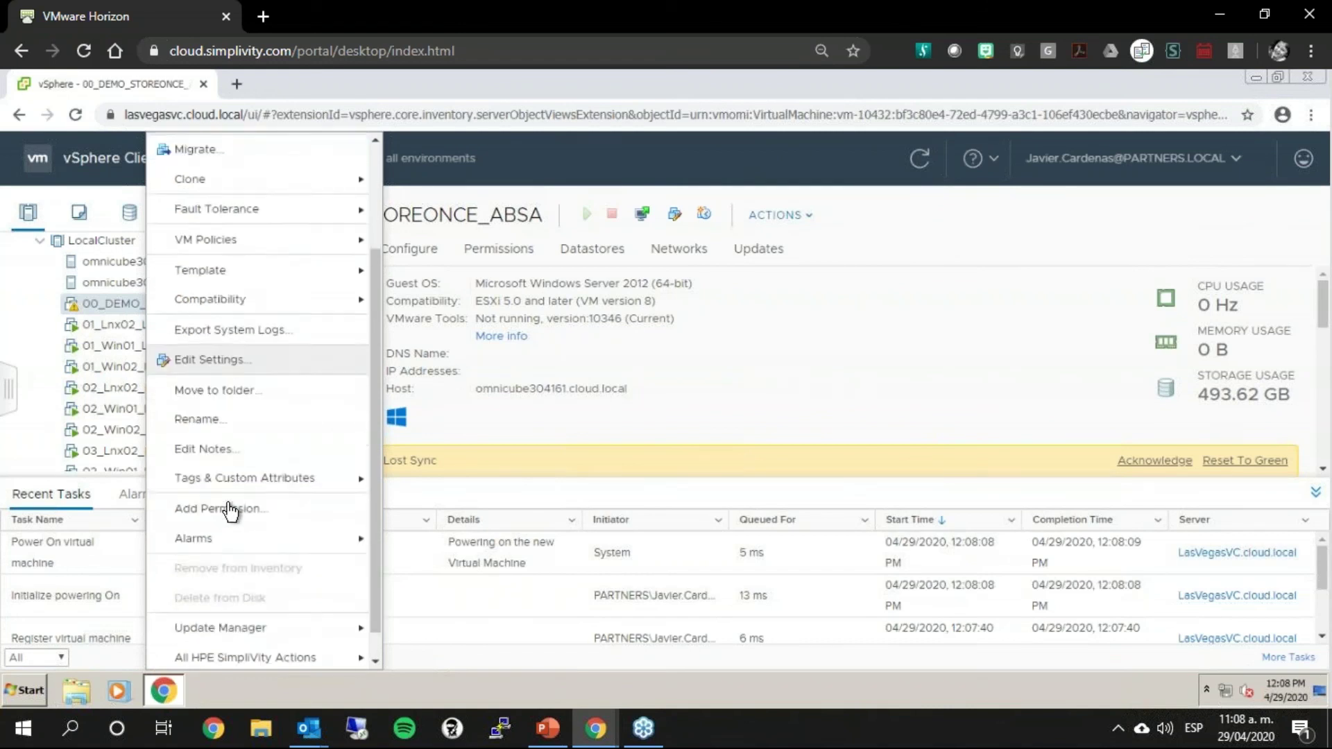
Step: Open Back Up Virtual Machine for the clone, review the form, and close it unused
{"action": "mouse_move", "coordinate": [300, 635]}
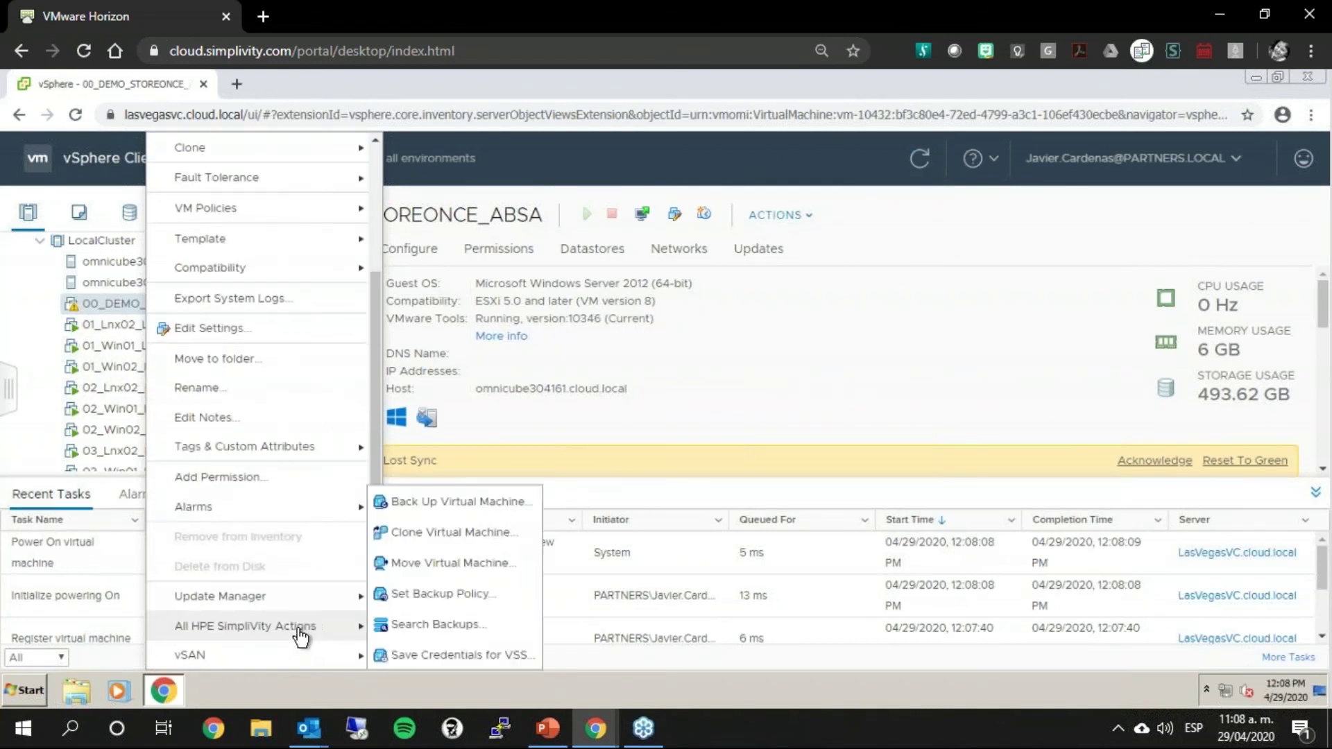
{"action": "left_click", "coordinate": [500, 502]}
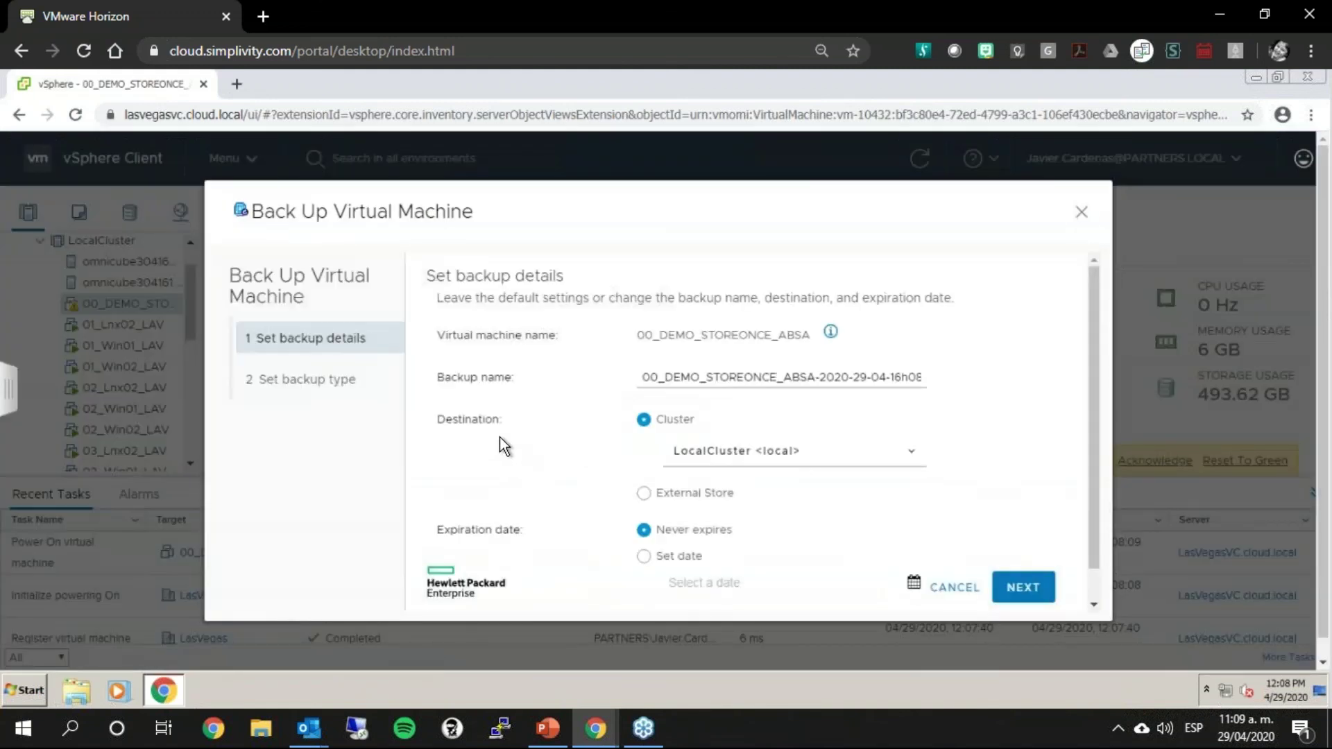
{"action": "left_click_drag", "start_coordinate": [584, 210], "coordinate": [540, 143]}
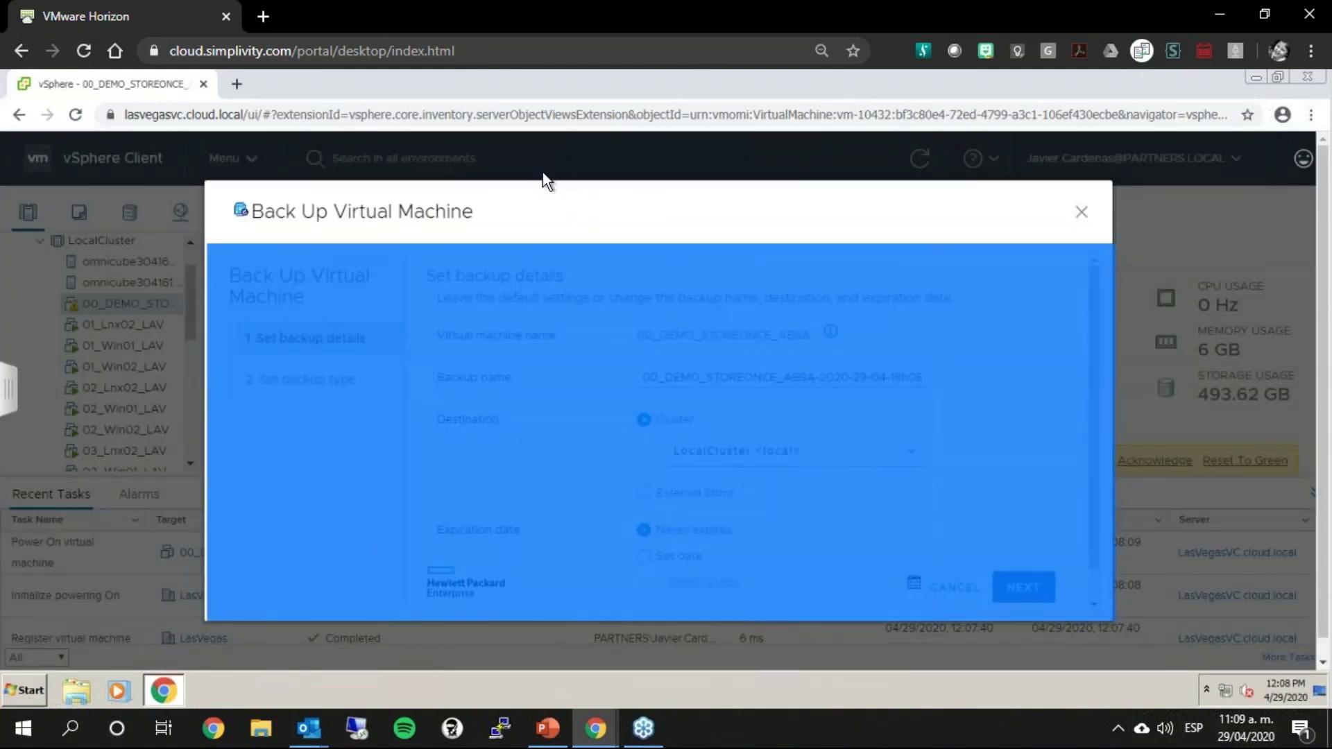
{"action": "left_click", "coordinate": [609, 202]}
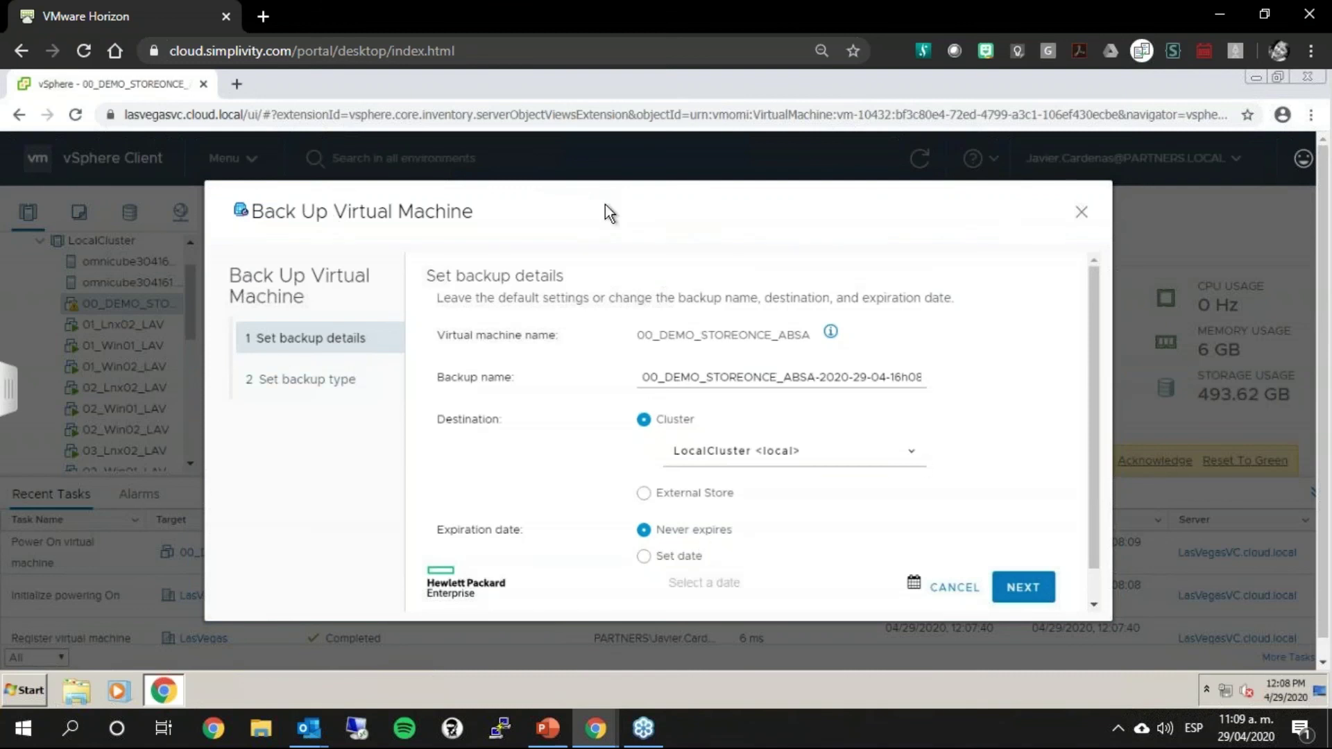
{"action": "left_click", "coordinate": [1080, 212]}
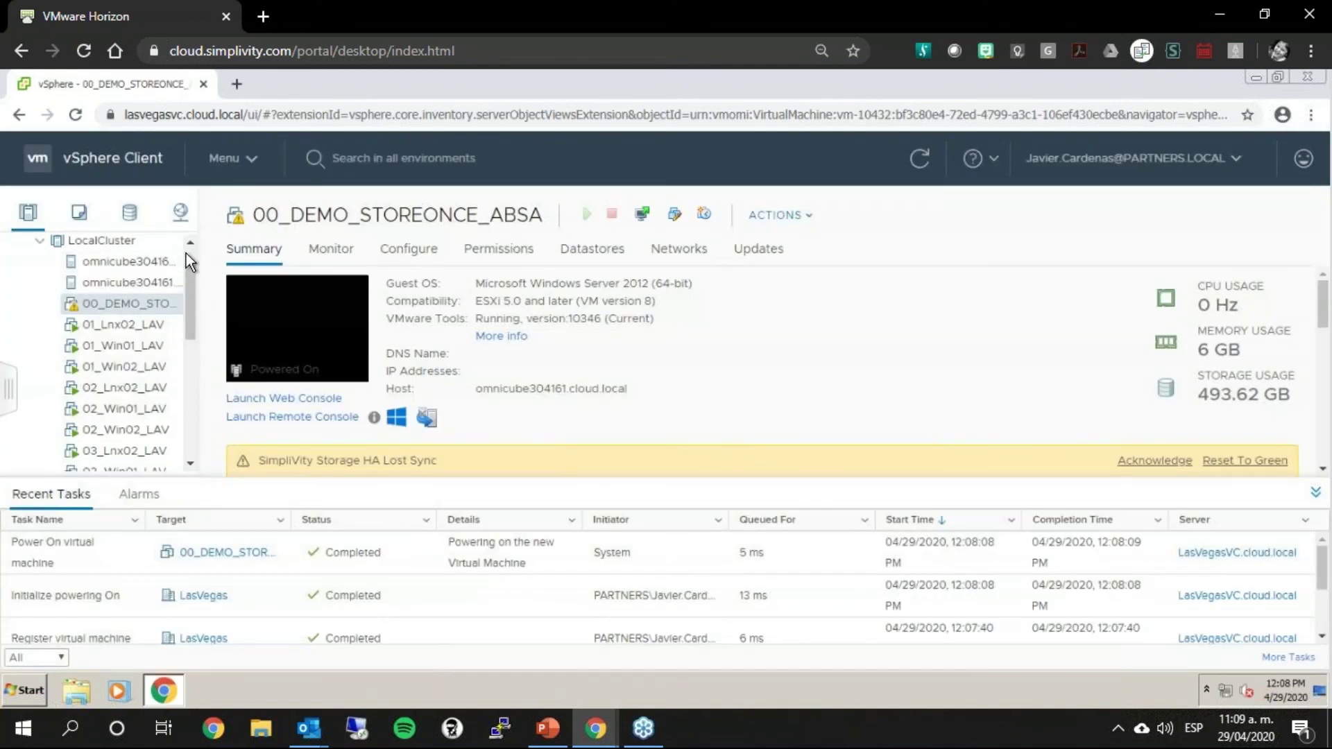
Step: Open the clone's Actions menu, dismiss it unused, and scroll the tree back to LocalCluster
{"action": "right_click", "coordinate": [123, 306]}
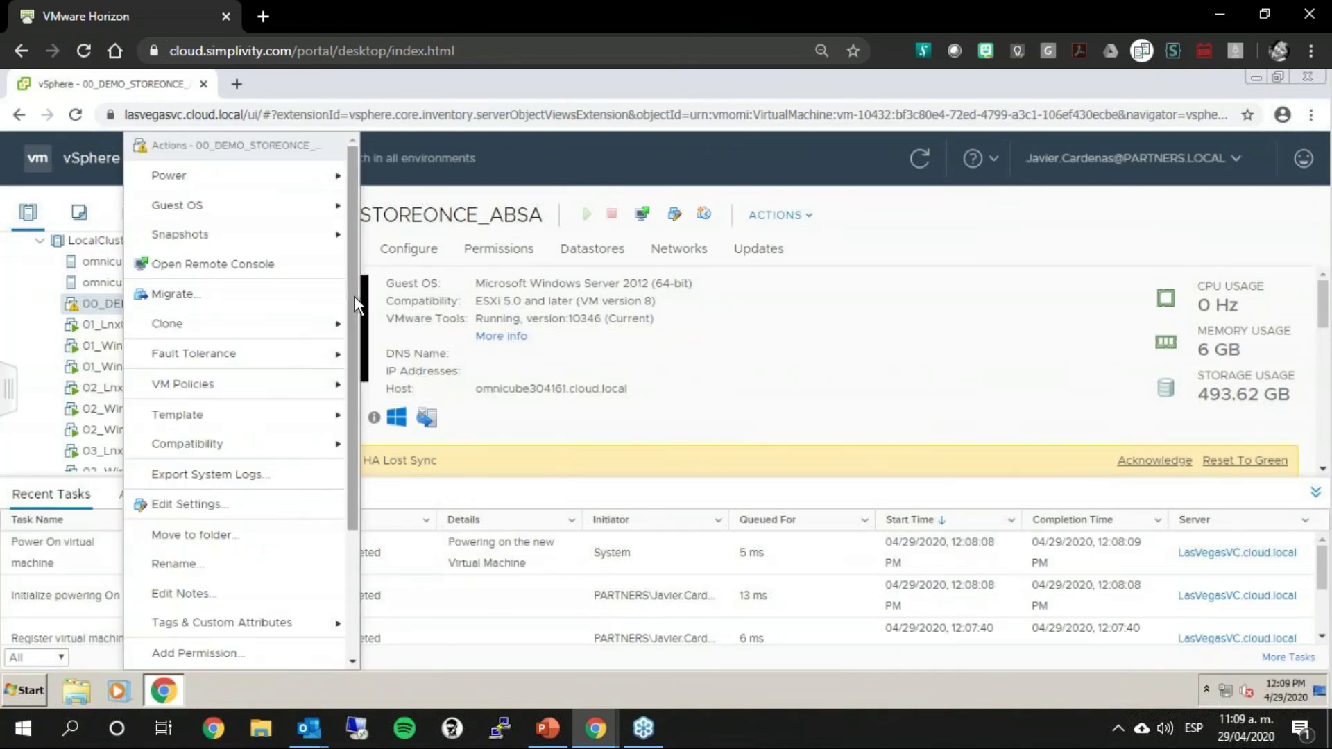
{"action": "left_click_drag", "start_coordinate": [355, 297], "coordinate": [351, 546]}
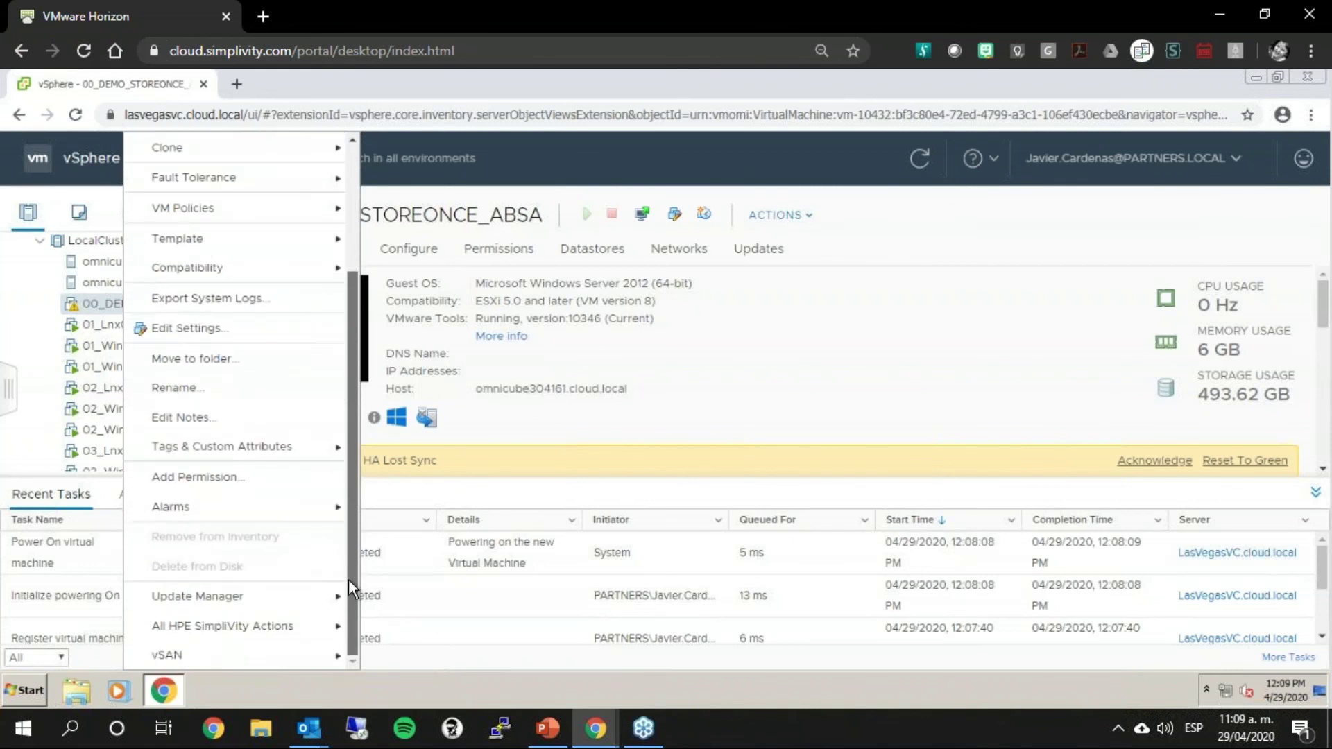
{"action": "mouse_move", "coordinate": [313, 601]}
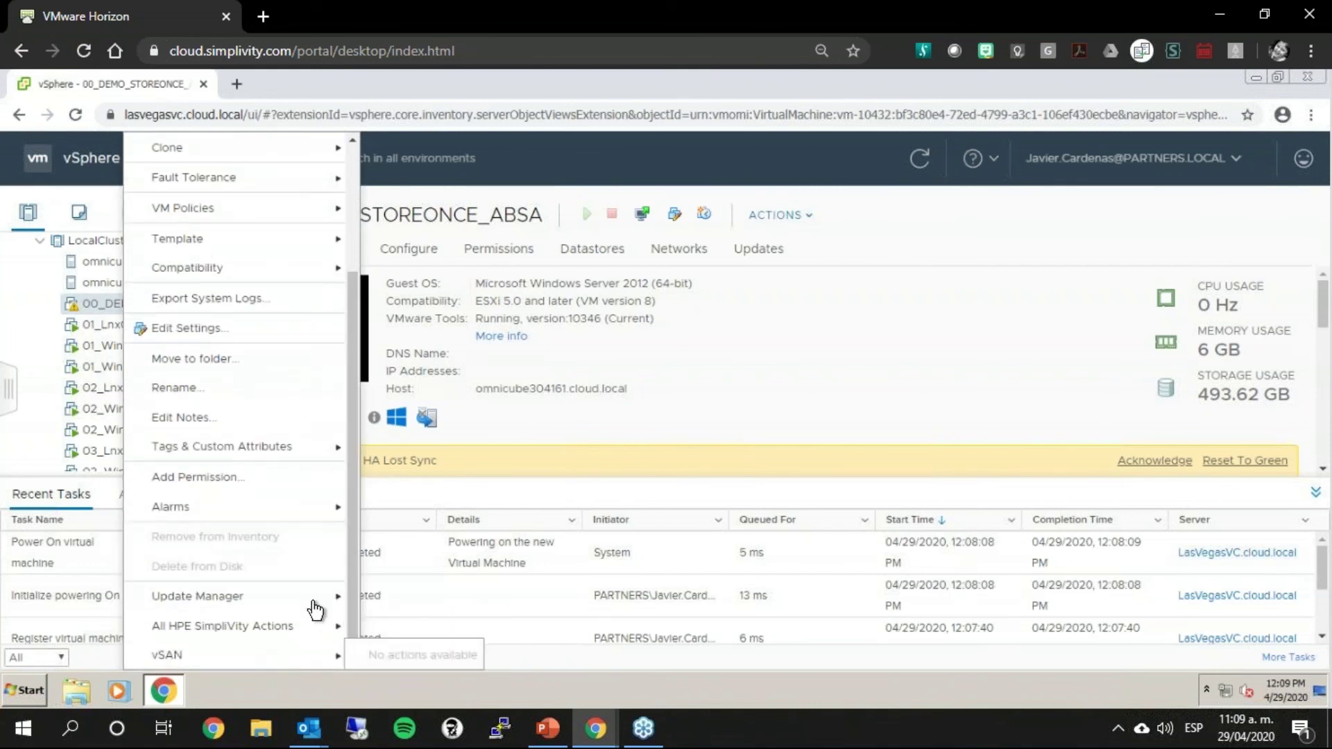
{"action": "mouse_move", "coordinate": [217, 625]}
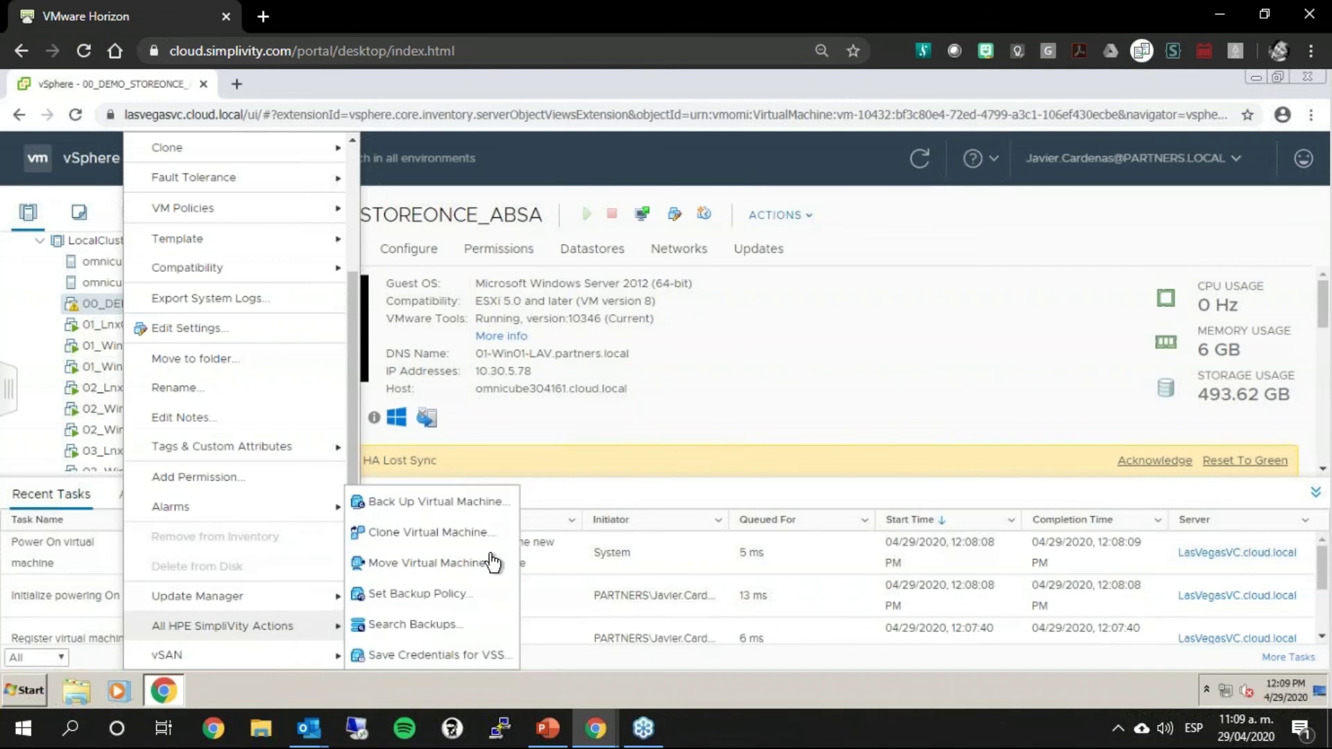
{"action": "left_click", "coordinate": [880, 399]}
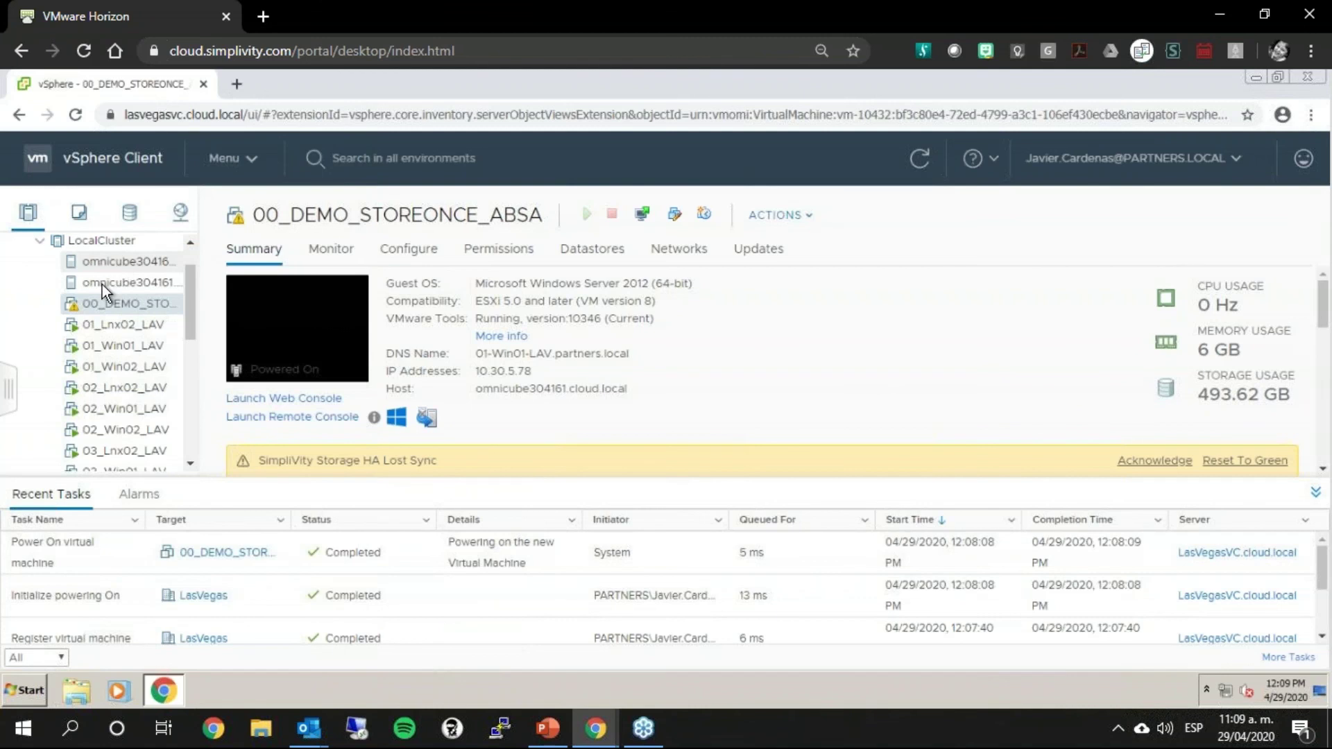
{"action": "left_click_drag", "start_coordinate": [190, 322], "coordinate": [193, 372]}
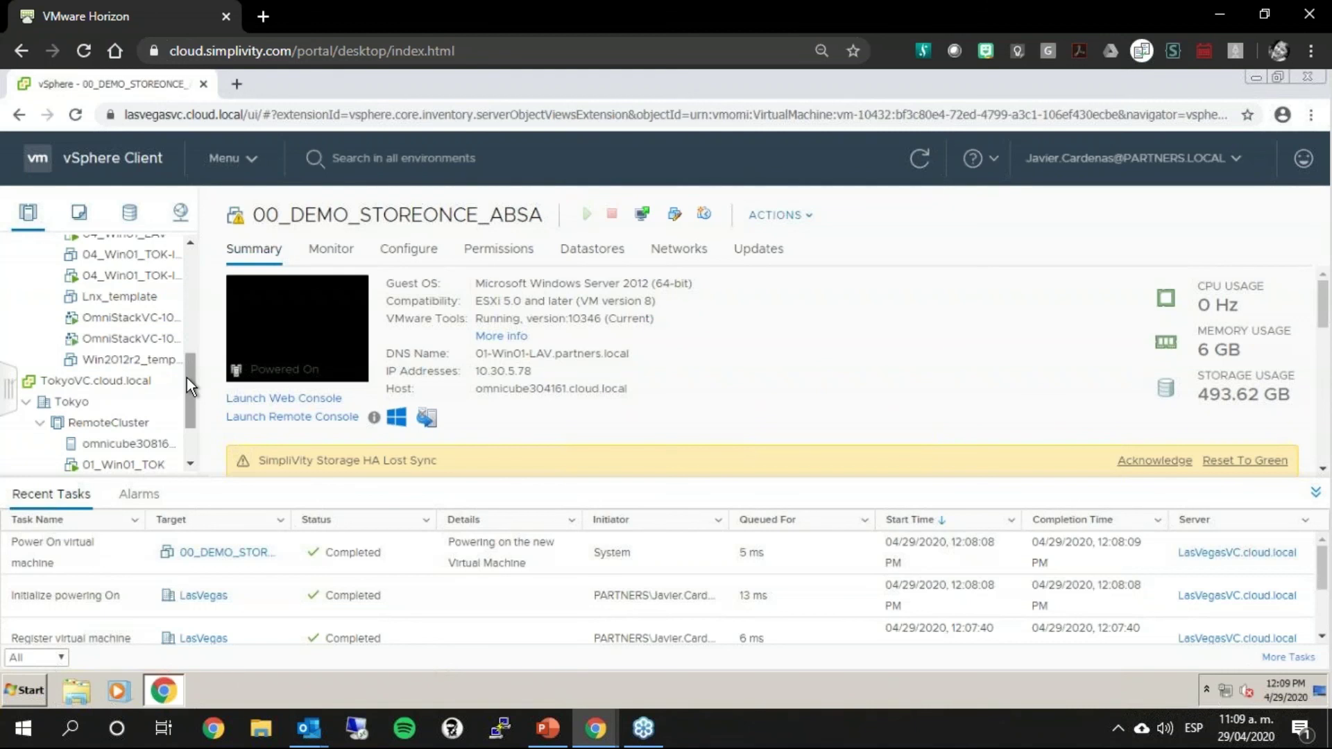
{"action": "left_click_drag", "start_coordinate": [186, 377], "coordinate": [185, 239]}
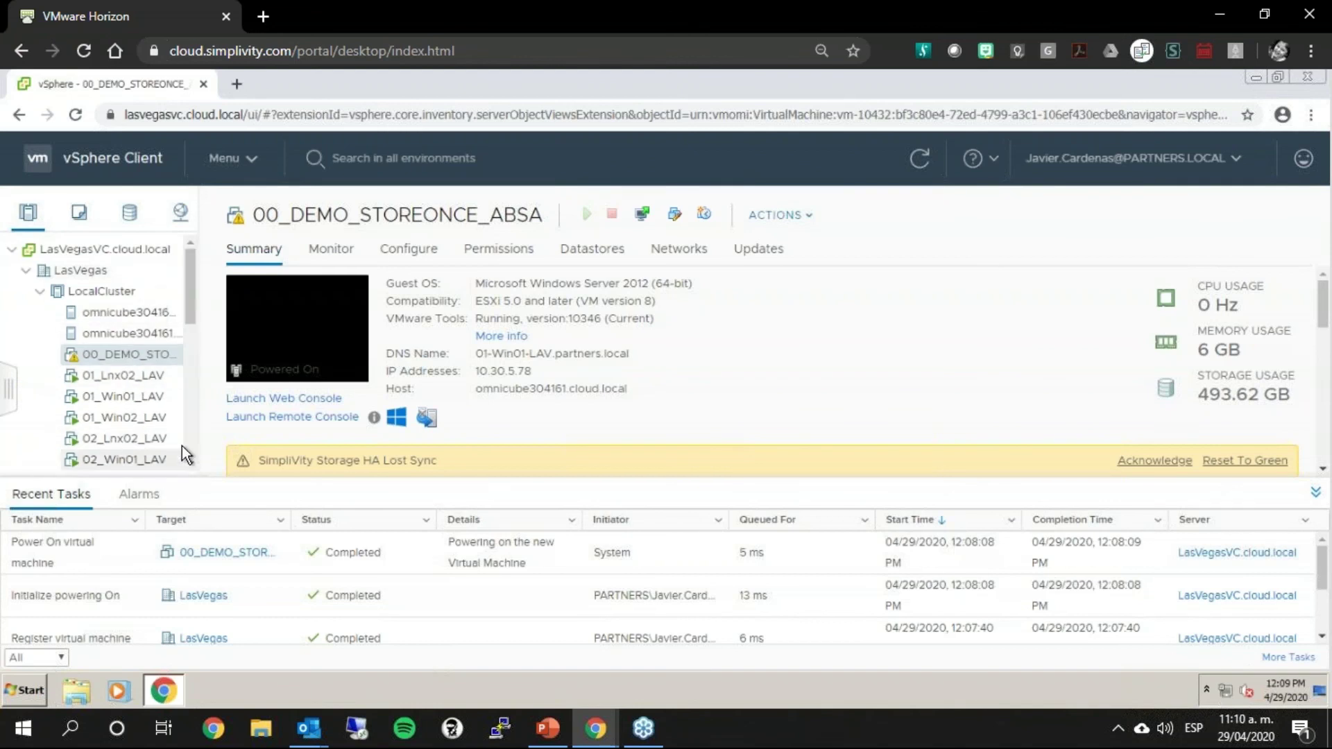
Step: Open the SimpliVity Back Up Virtual Machine form for 00_DEMO_STOREONCE_ABSA
{"action": "right_click", "coordinate": [148, 353]}
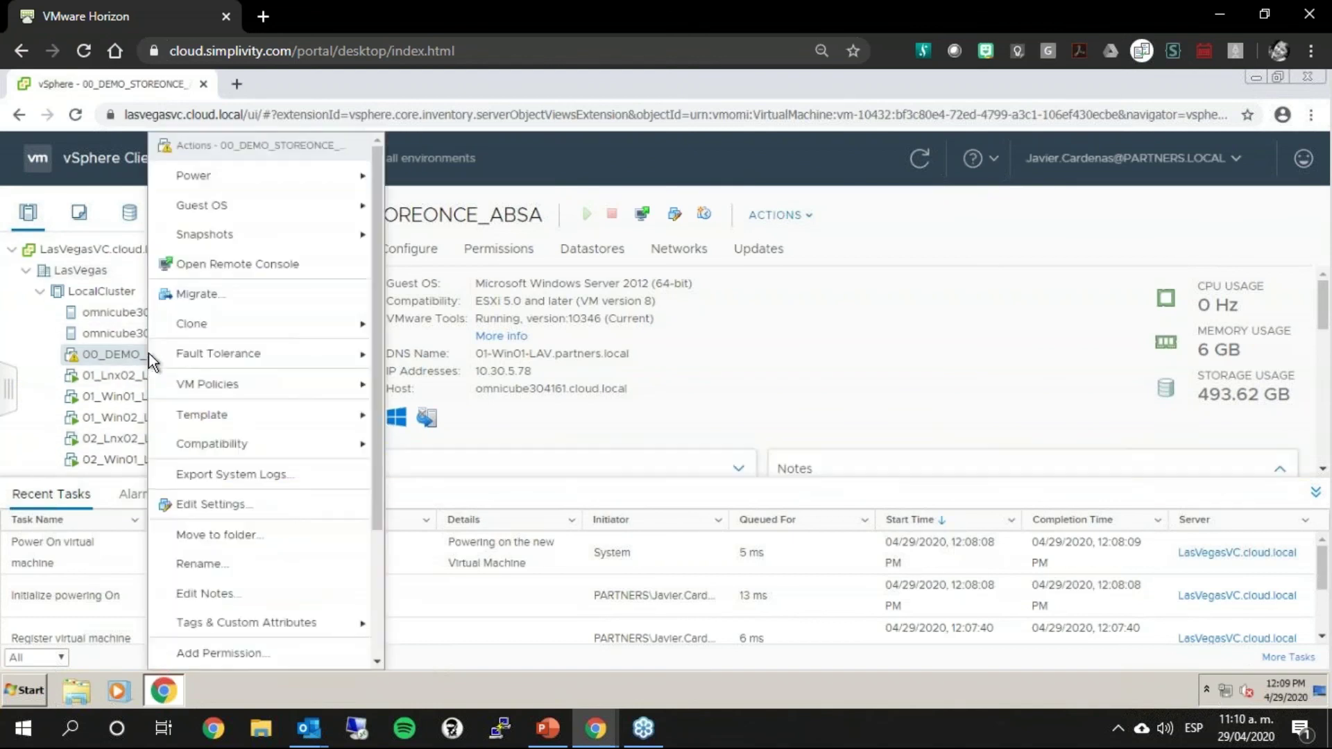
{"action": "scroll", "coordinate": [281, 549], "scroll_direction": "down", "scroll_amount": 3}
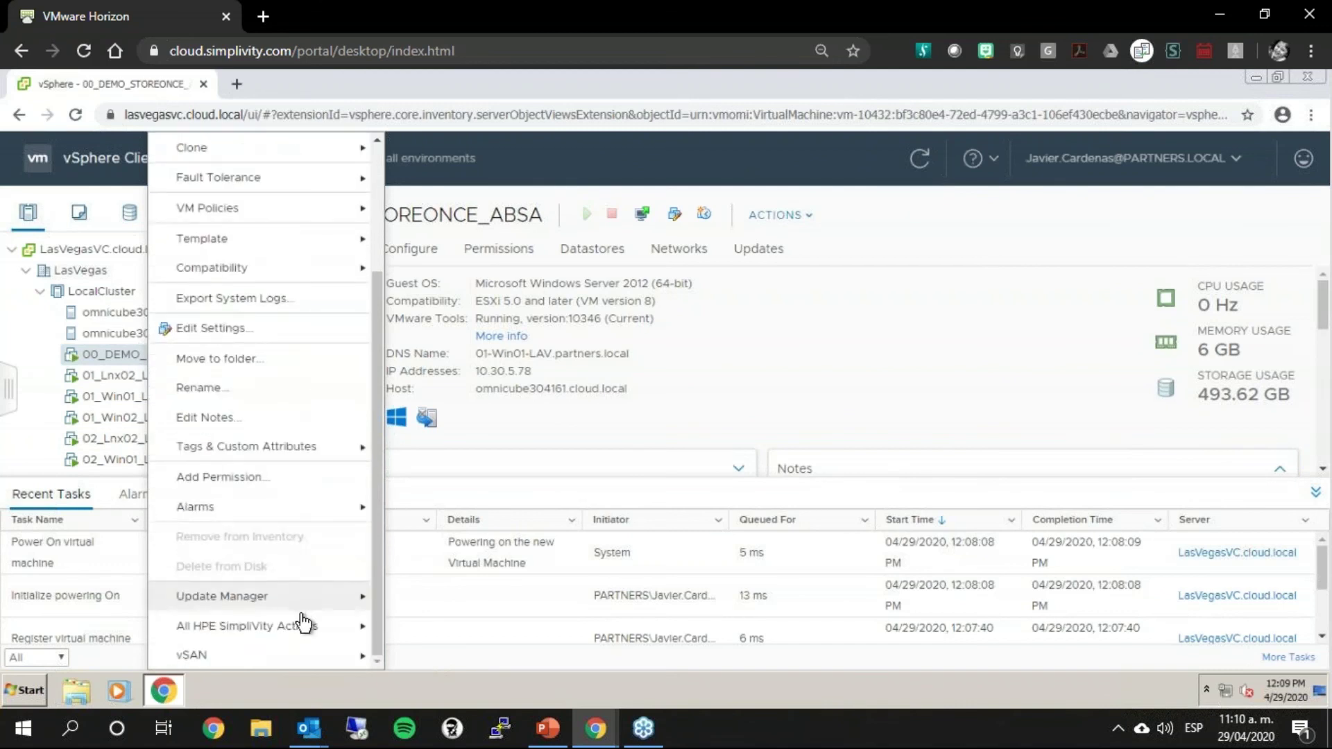
{"action": "mouse_move", "coordinate": [303, 625]}
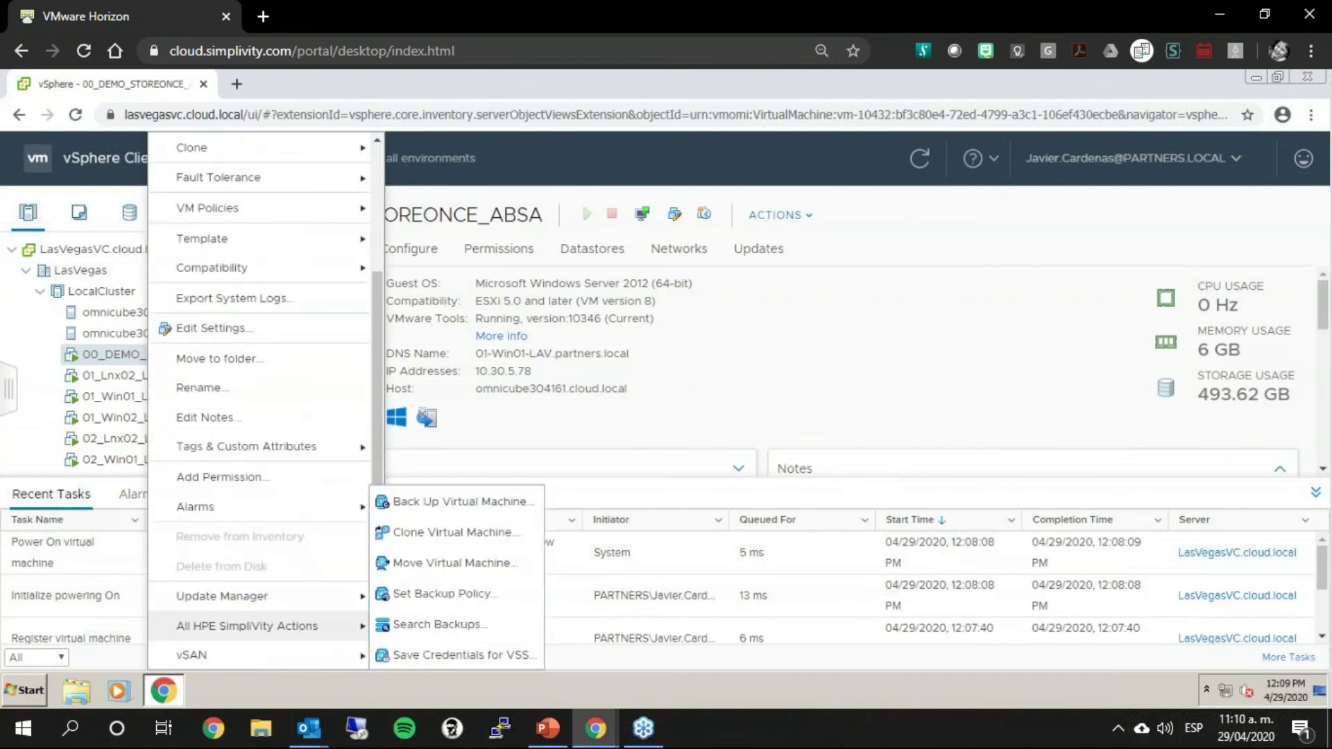
{"action": "left_click", "coordinate": [520, 504]}
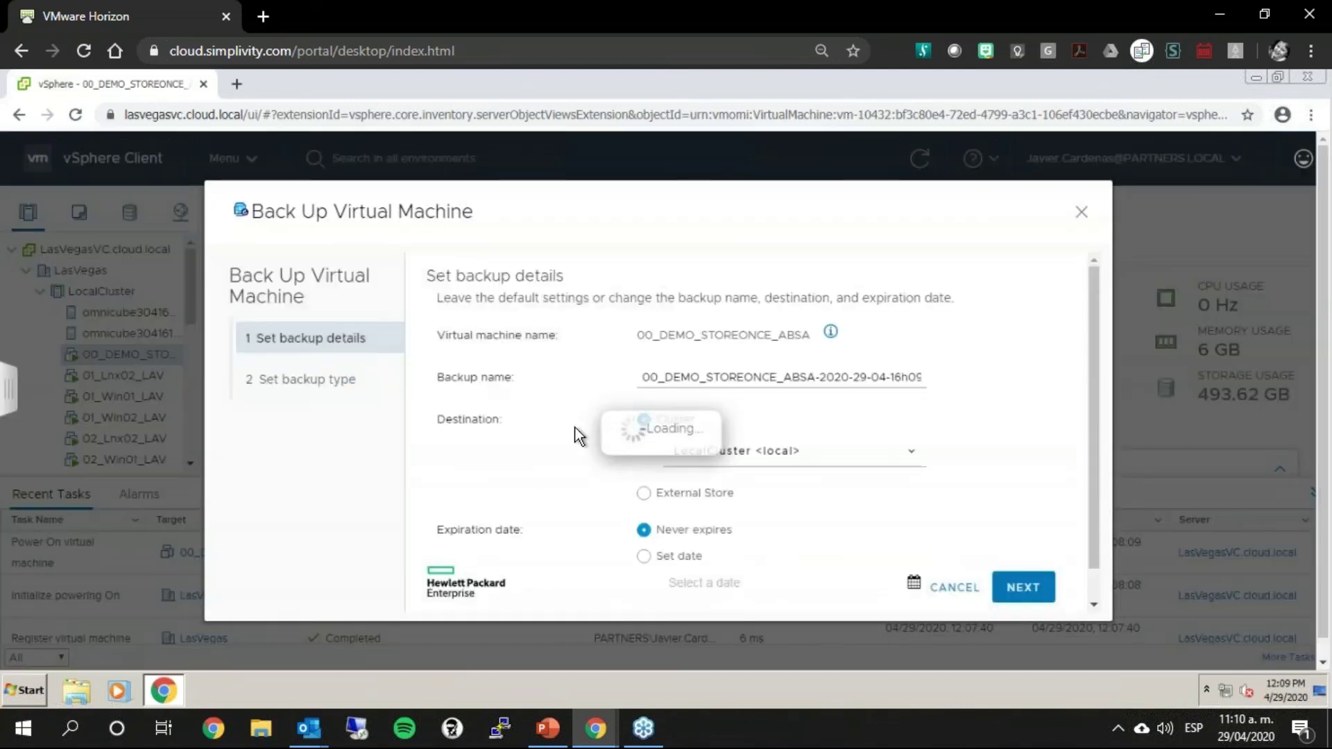
Step: Name the backup 00_BCKP_DEMO_STOREONCE ABSA and show the Destination cluster choices
{"action": "left_click", "coordinate": [683, 377]}
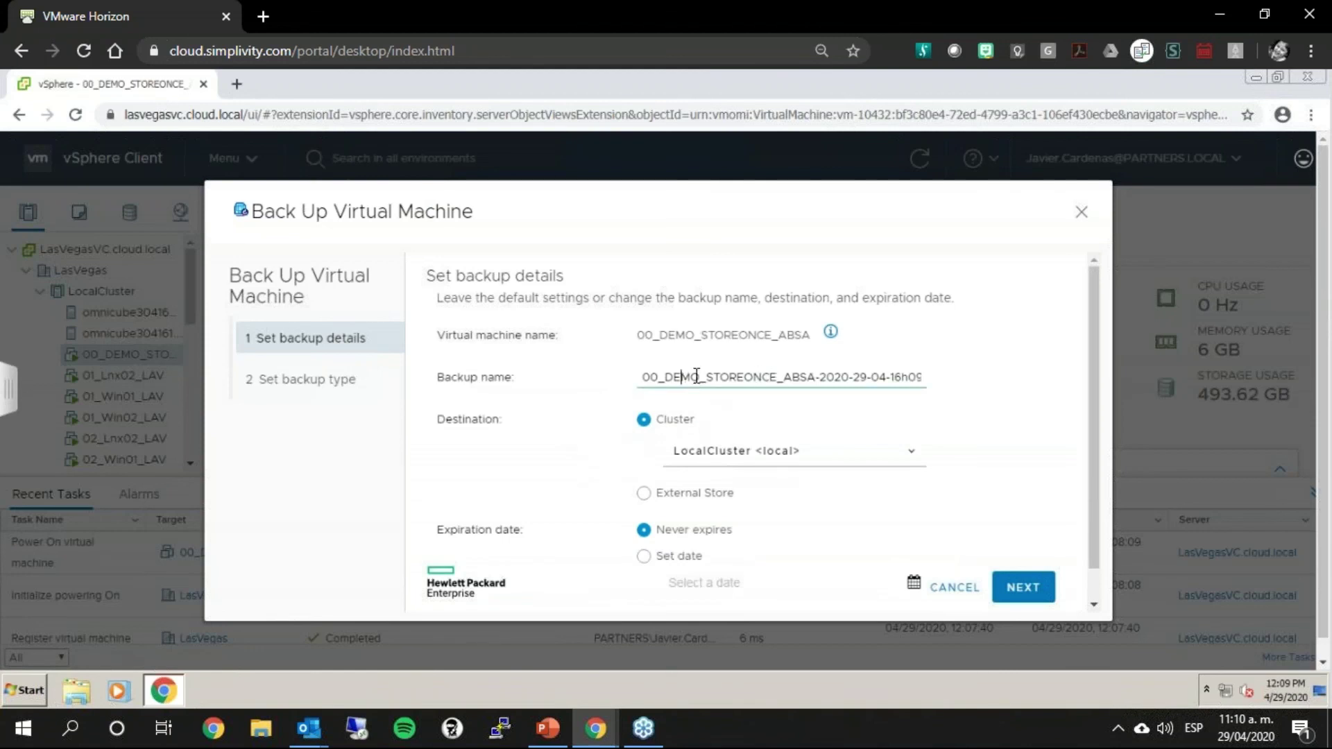
{"action": "left_click_drag", "start_coordinate": [681, 376], "coordinate": [1158, 378]}
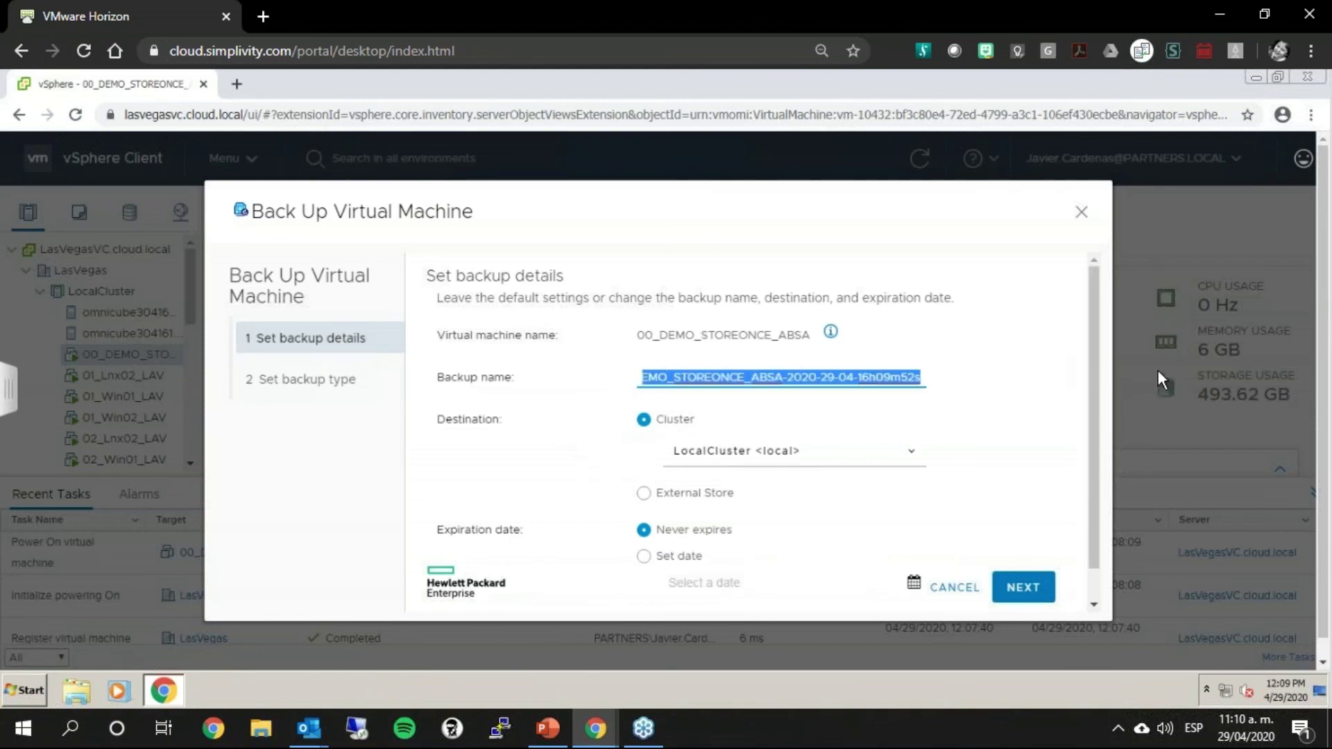
{"action": "type", "text": "B"}
{"action": "key", "text": "BackSpace"}
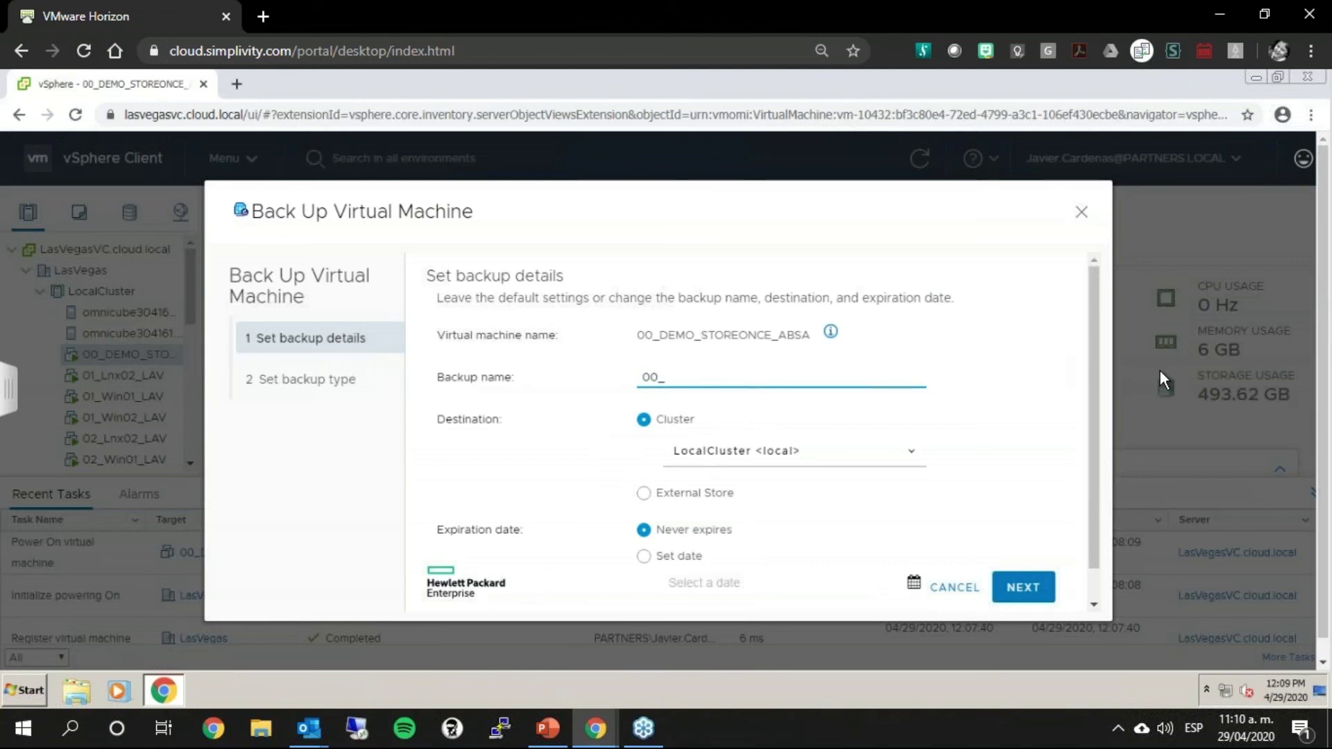
{"action": "type", "text": "BCKP_DEMO_STOREON"}
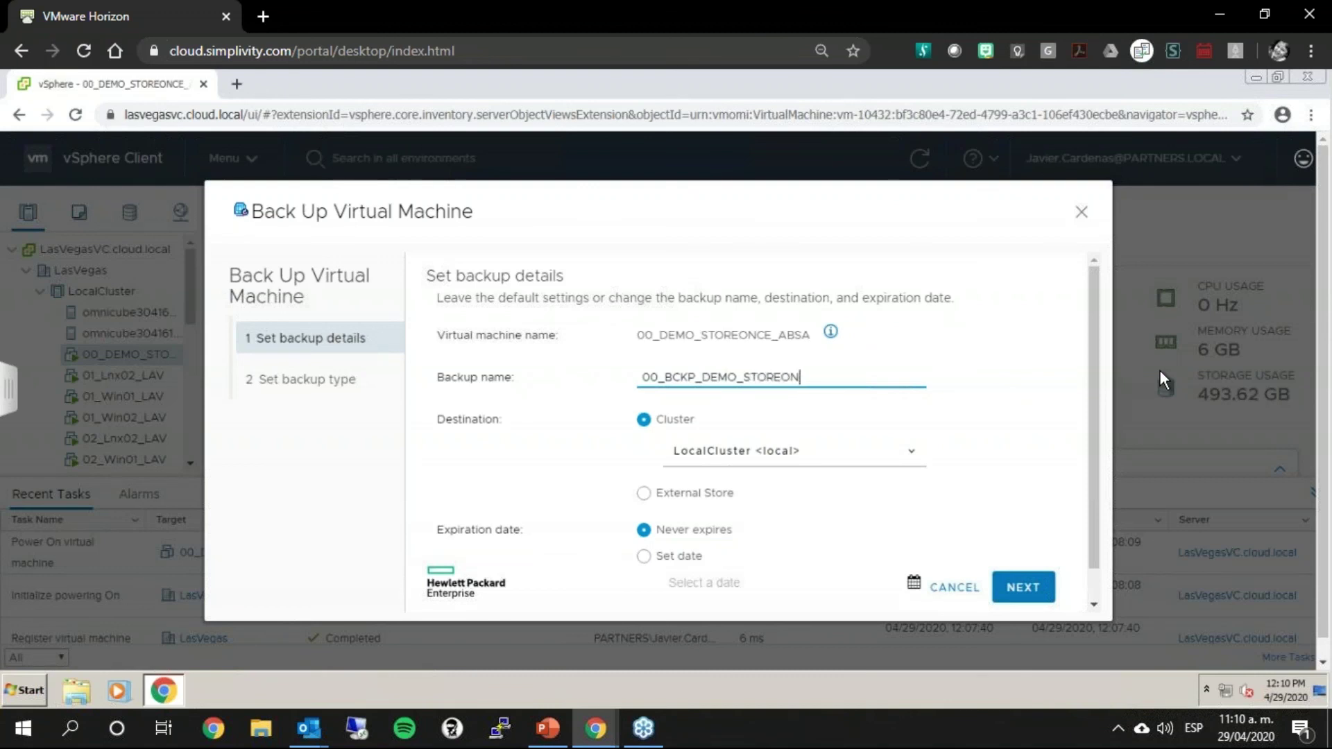
{"action": "type", "text": "CE ABSA"}
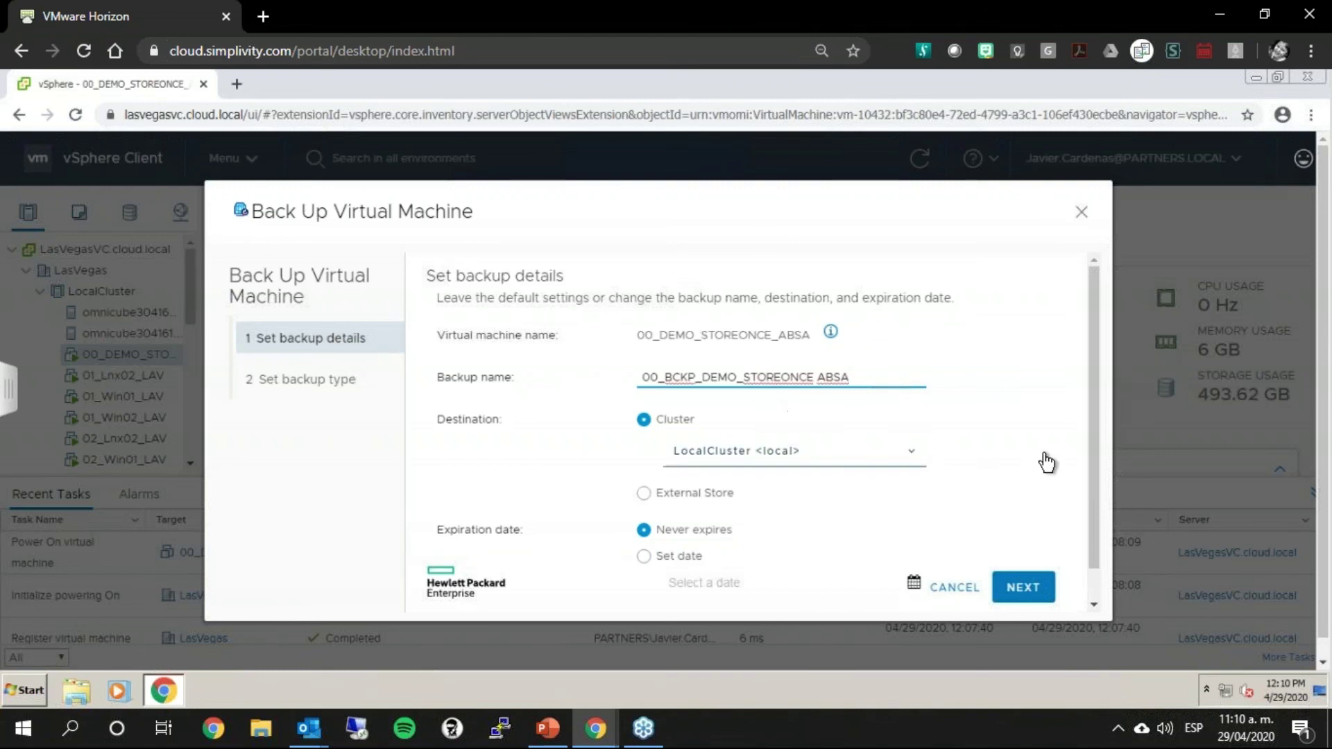
{"action": "left_click_drag", "start_coordinate": [1092, 396], "coordinate": [1080, 492]}
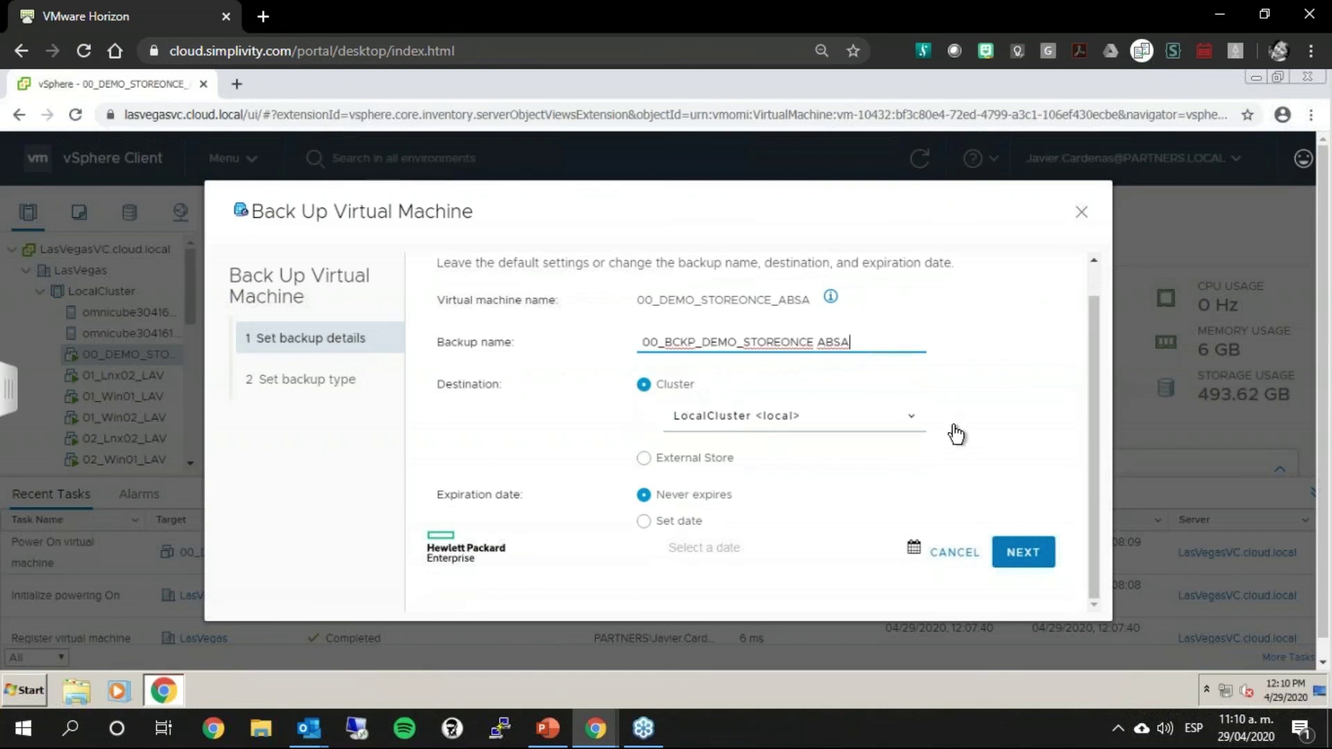
{"action": "left_click", "coordinate": [914, 418]}
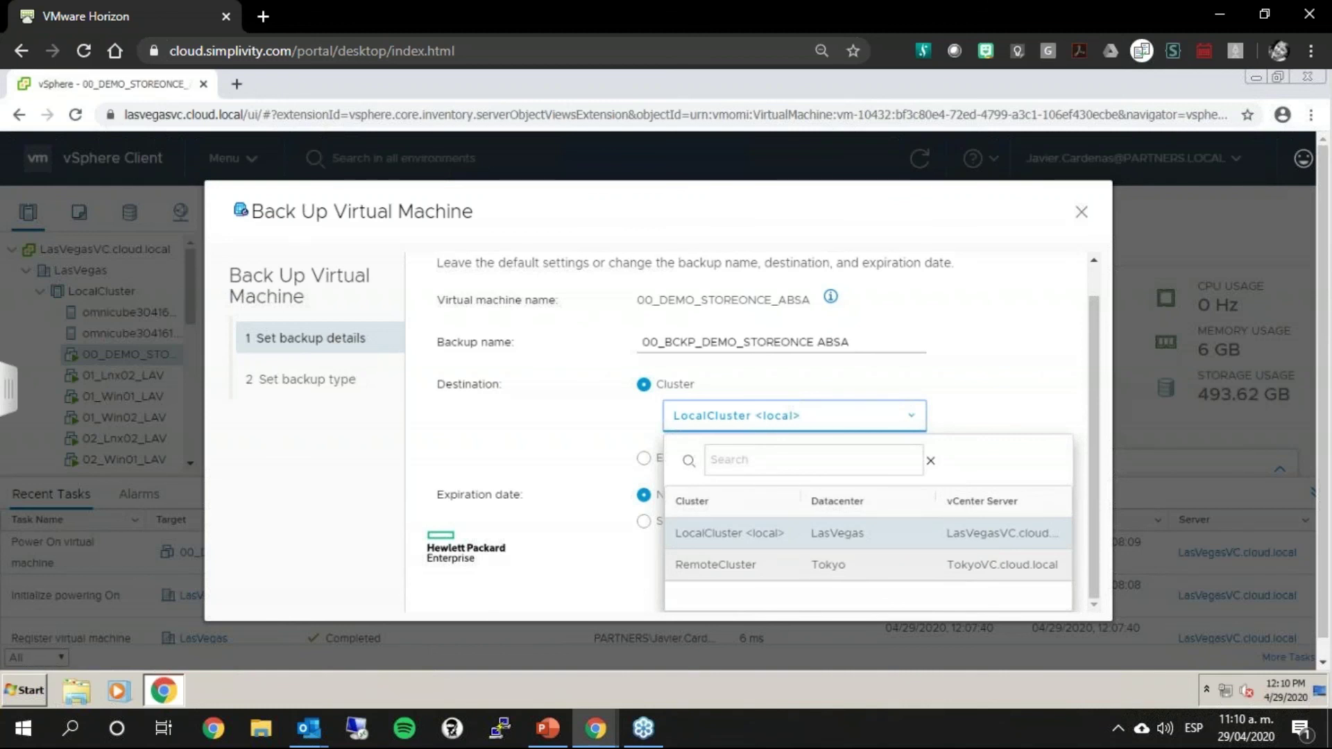
Step: Set RemoteCluster as the backup destination, then dismiss the Back Up Virtual Machine dialog unsubmitted
{"action": "left_click", "coordinate": [715, 563]}
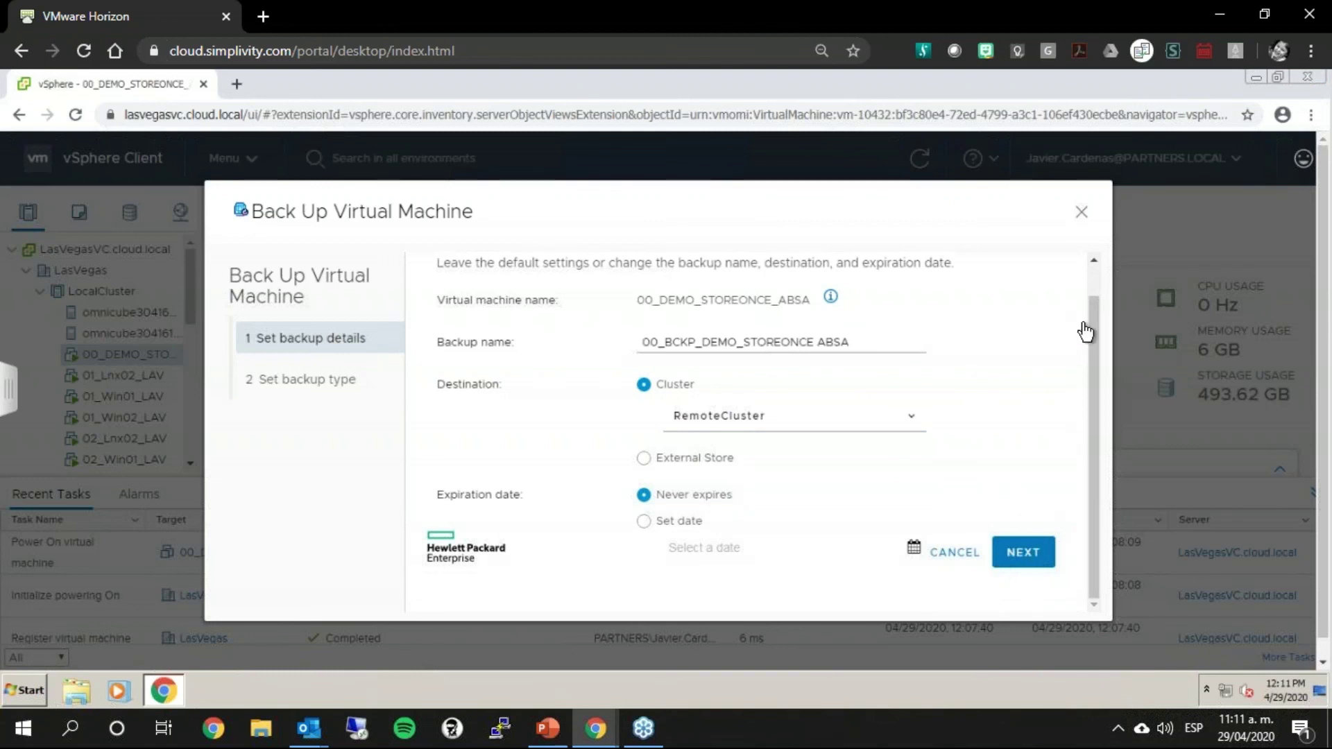
{"action": "left_click", "coordinate": [1094, 277]}
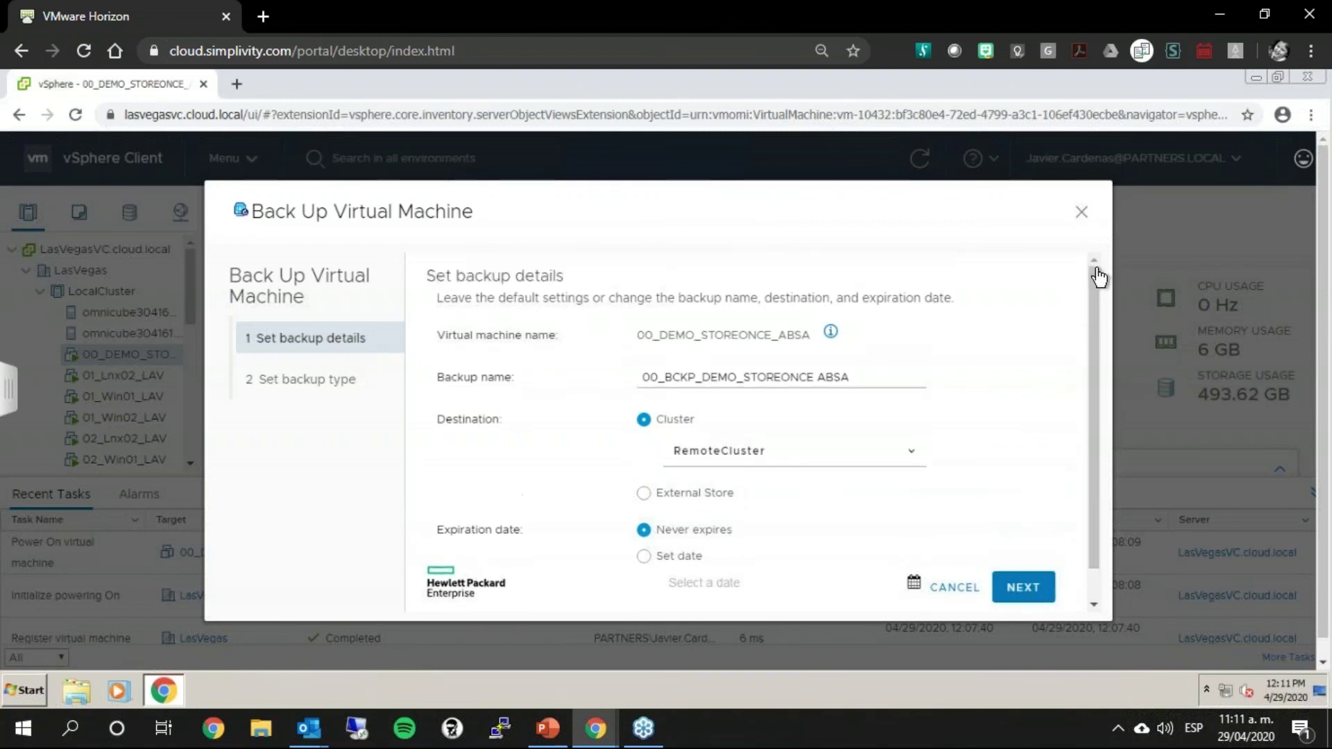
{"action": "left_click_drag", "start_coordinate": [1094, 344], "coordinate": [1092, 497]}
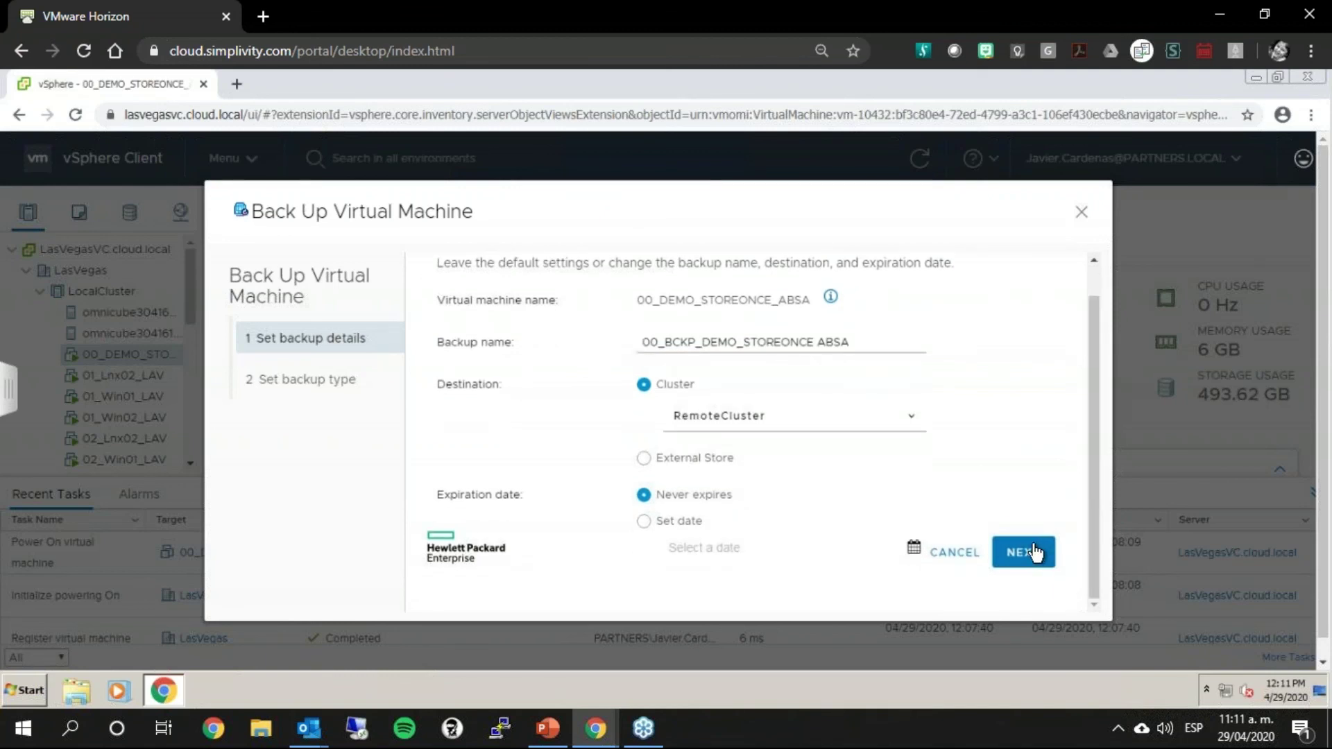
{"action": "left_click", "coordinate": [914, 429]}
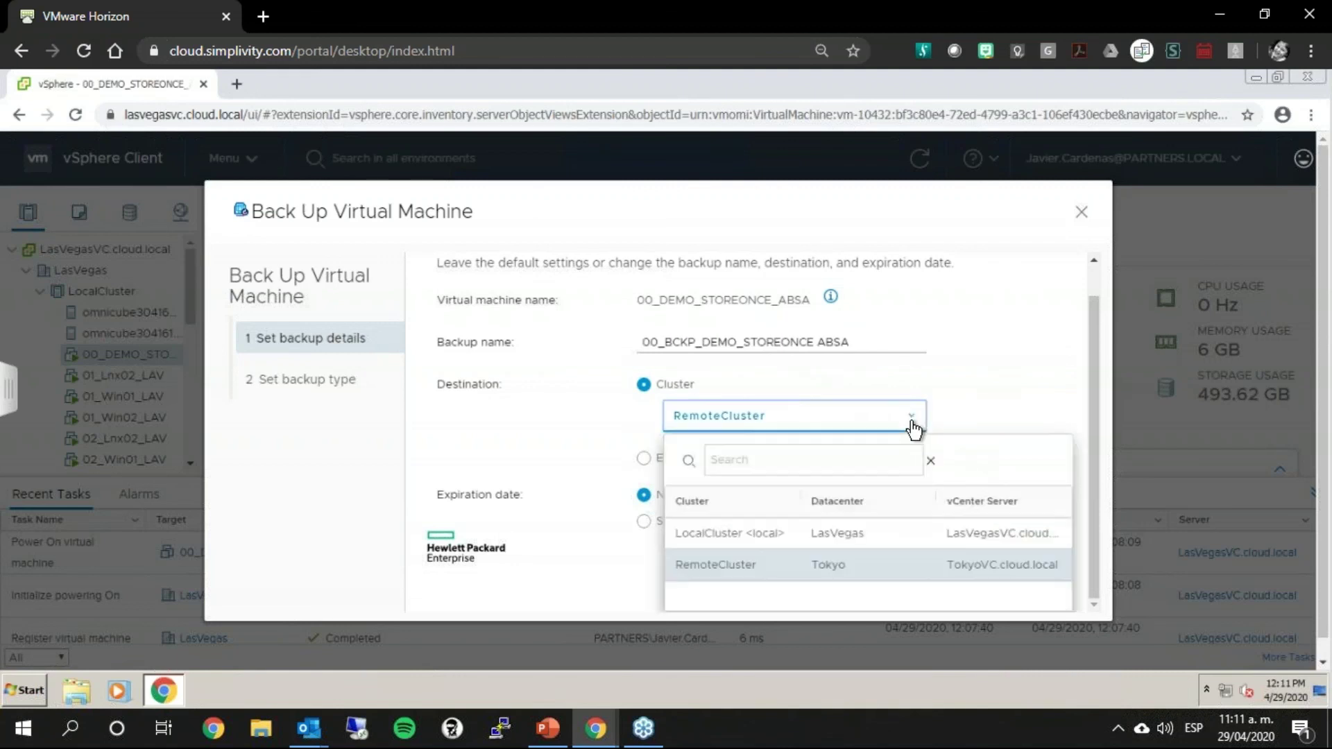
{"action": "left_click", "coordinate": [732, 564]}
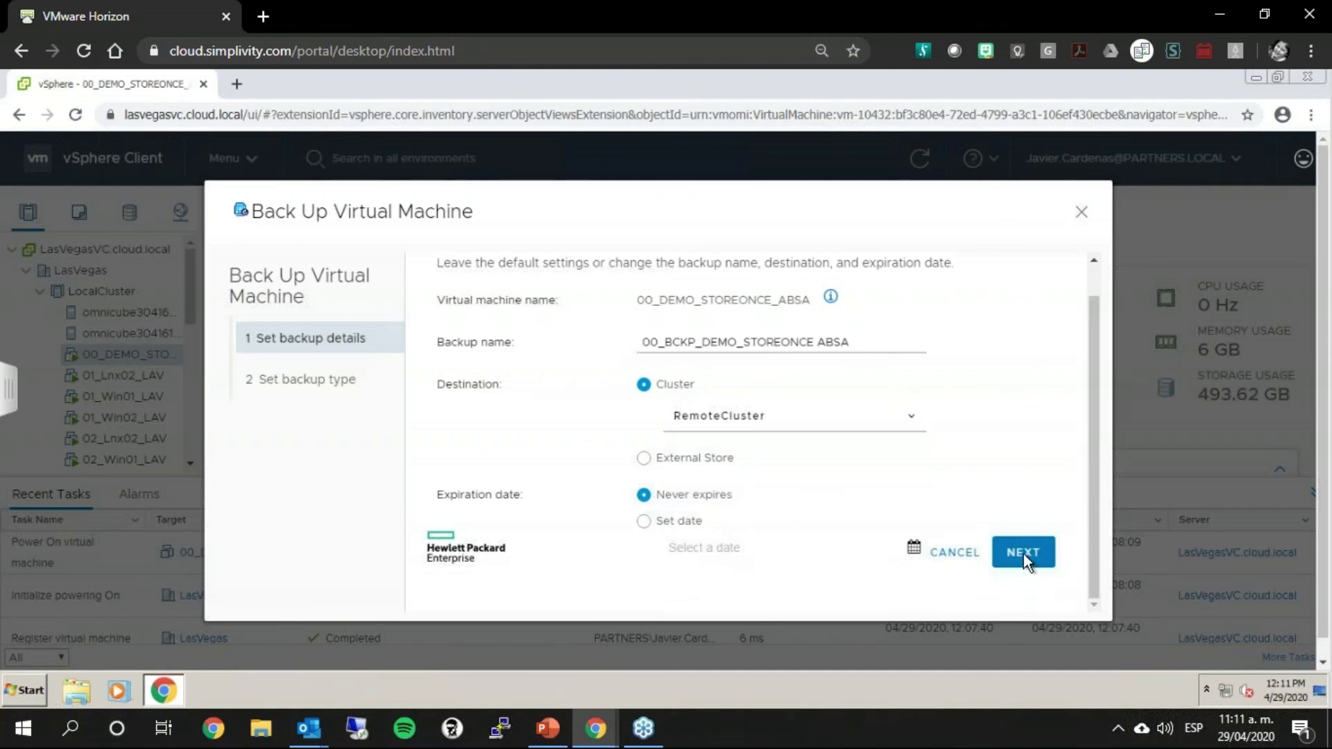
{"action": "left_click", "coordinate": [1081, 212]}
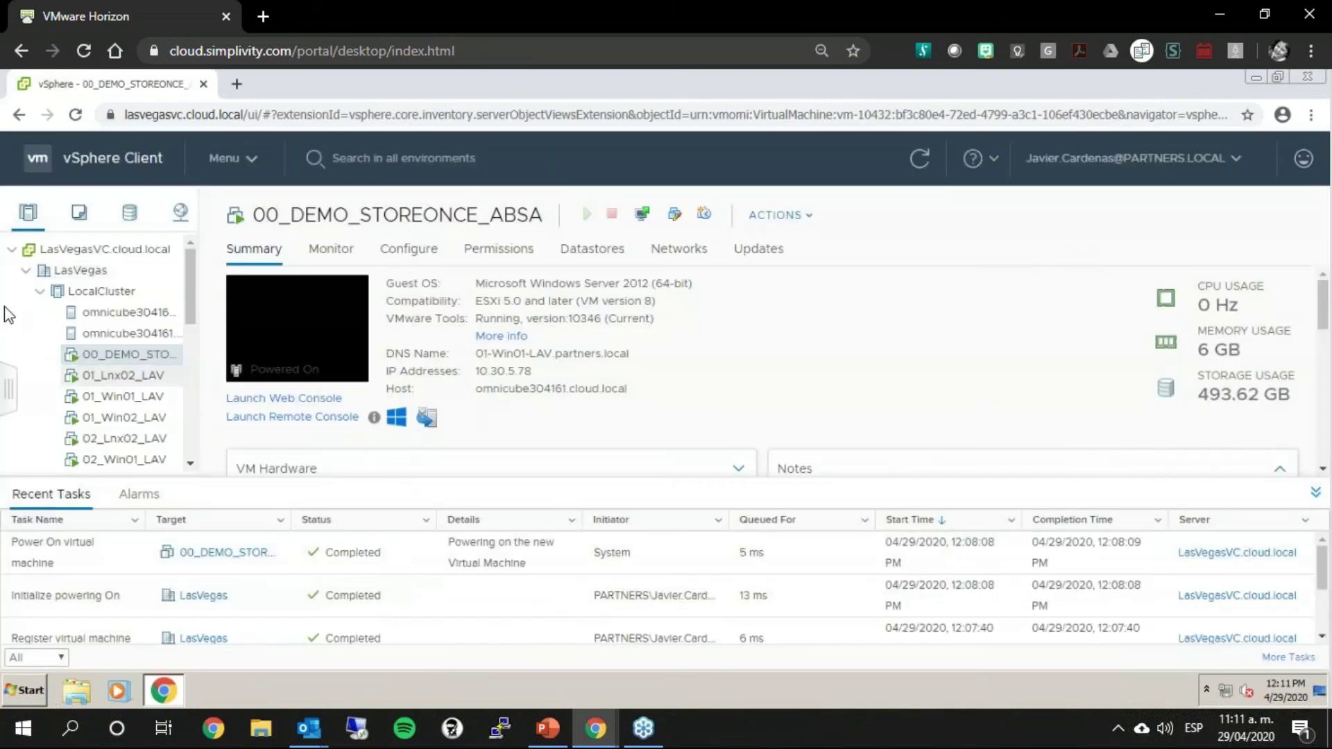
{"action": "right_click", "coordinate": [113, 364]}
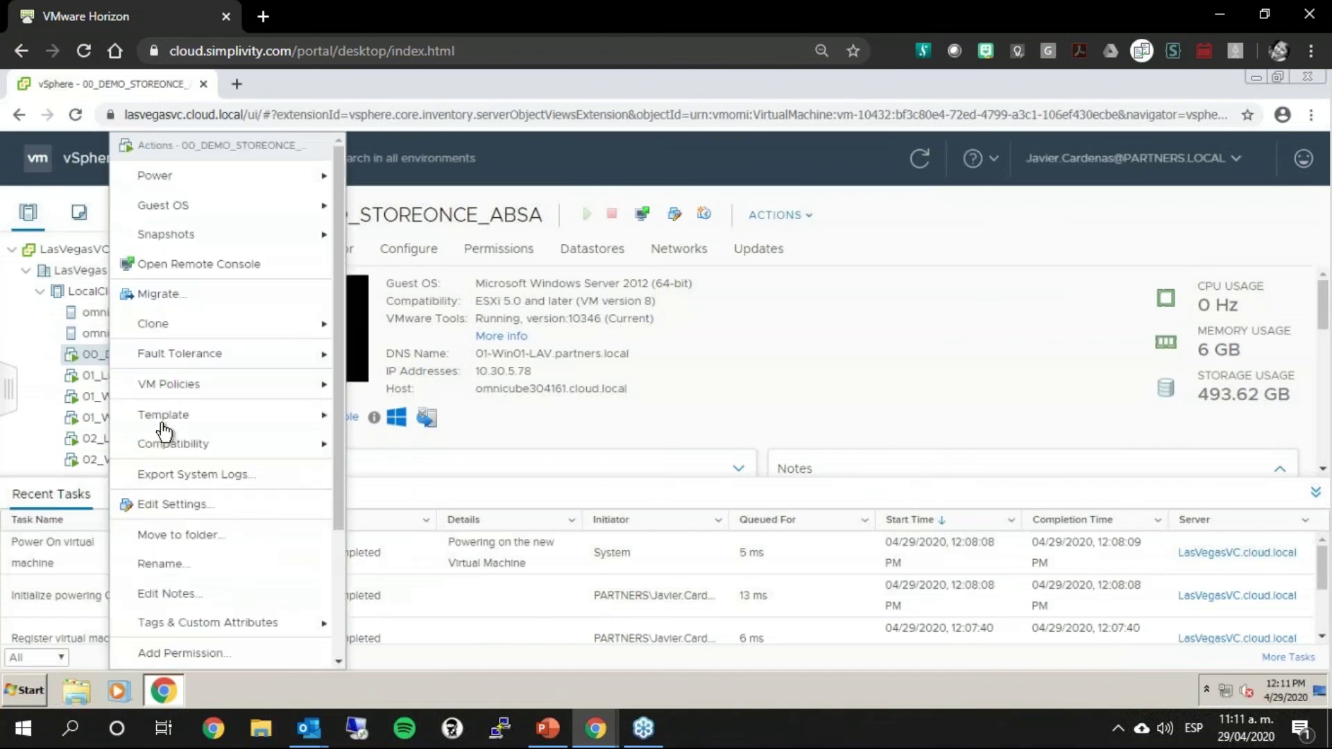
{"action": "scroll", "coordinate": [339, 525], "scroll_direction": "down", "scroll_amount": 3}
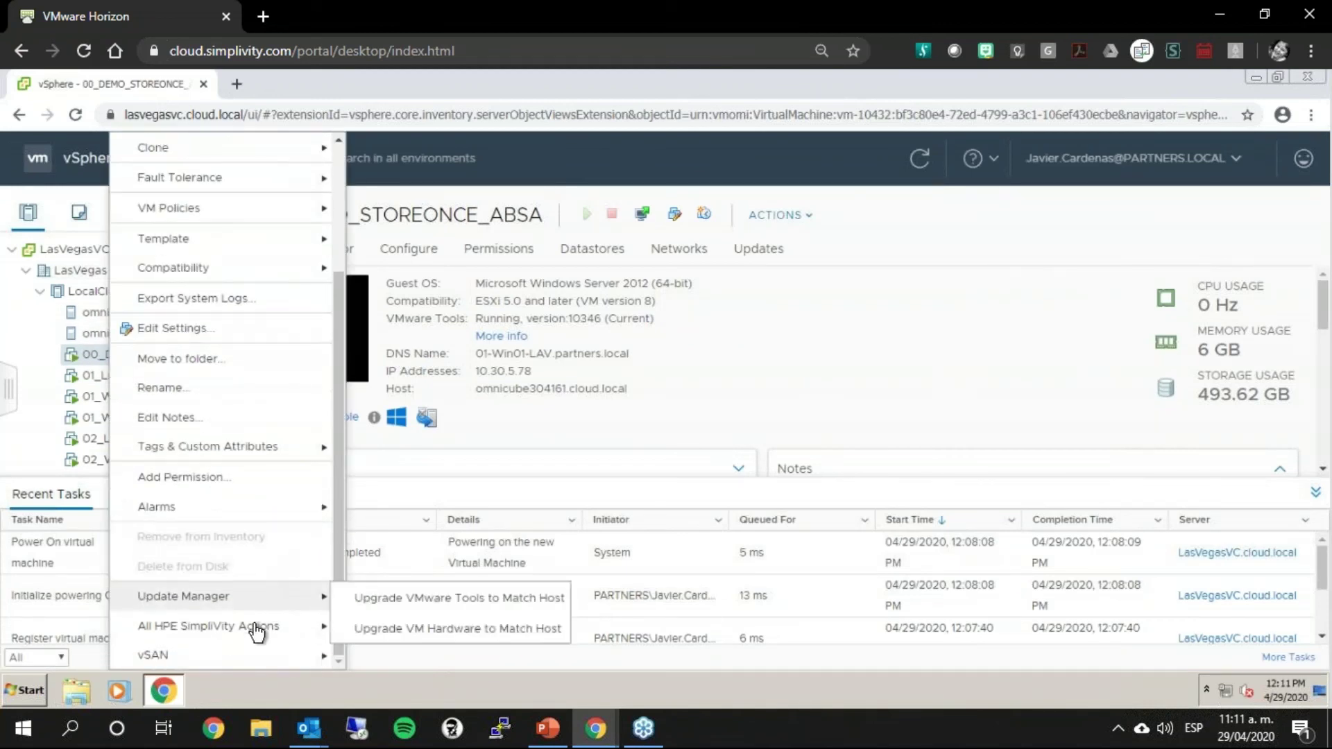
{"action": "mouse_move", "coordinate": [268, 626]}
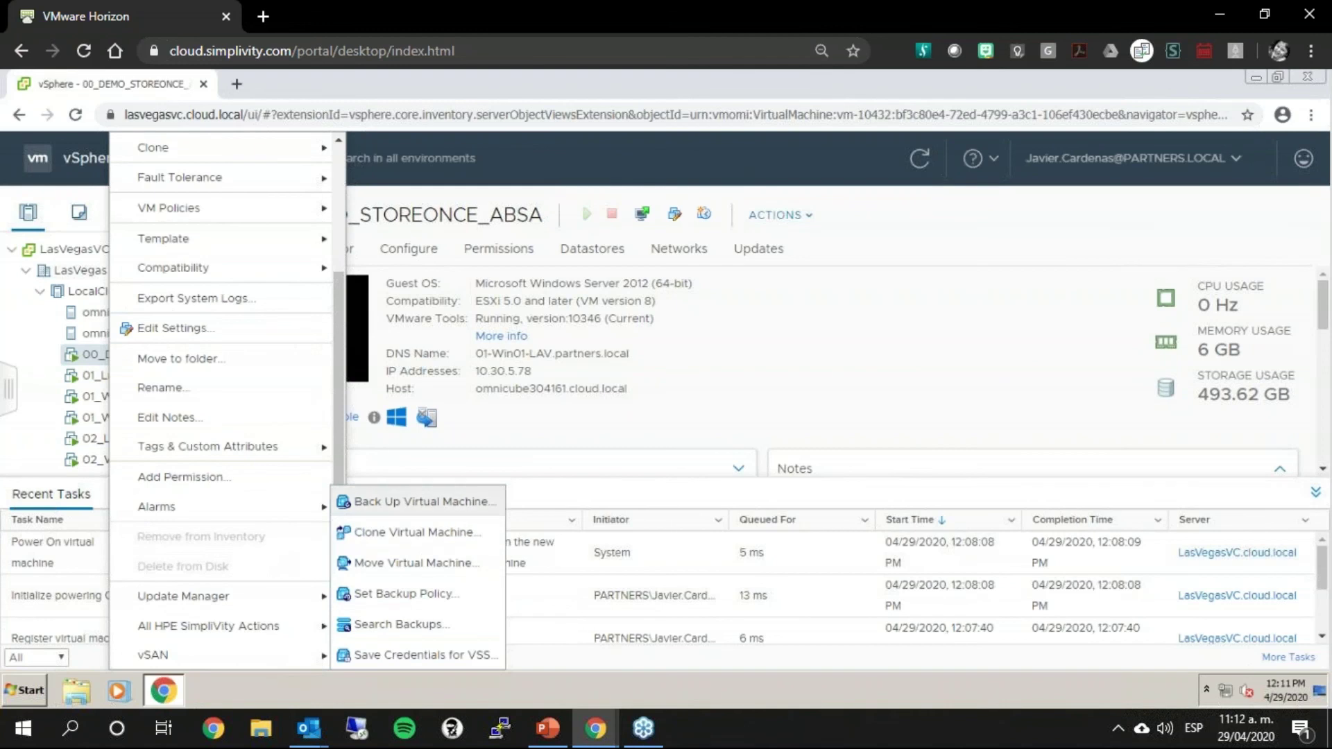
{"action": "left_click", "coordinate": [458, 501]}
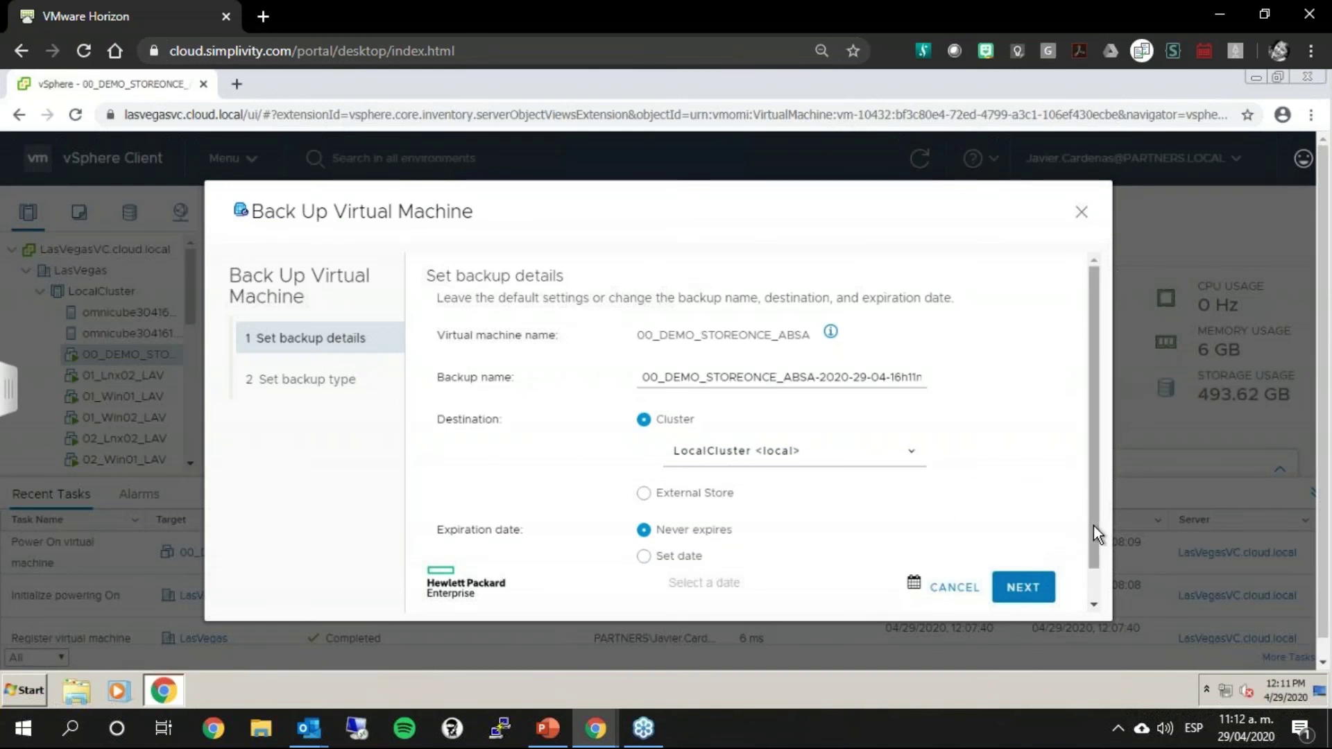
{"action": "left_click_drag", "start_coordinate": [1093, 526], "coordinate": [1092, 622]}
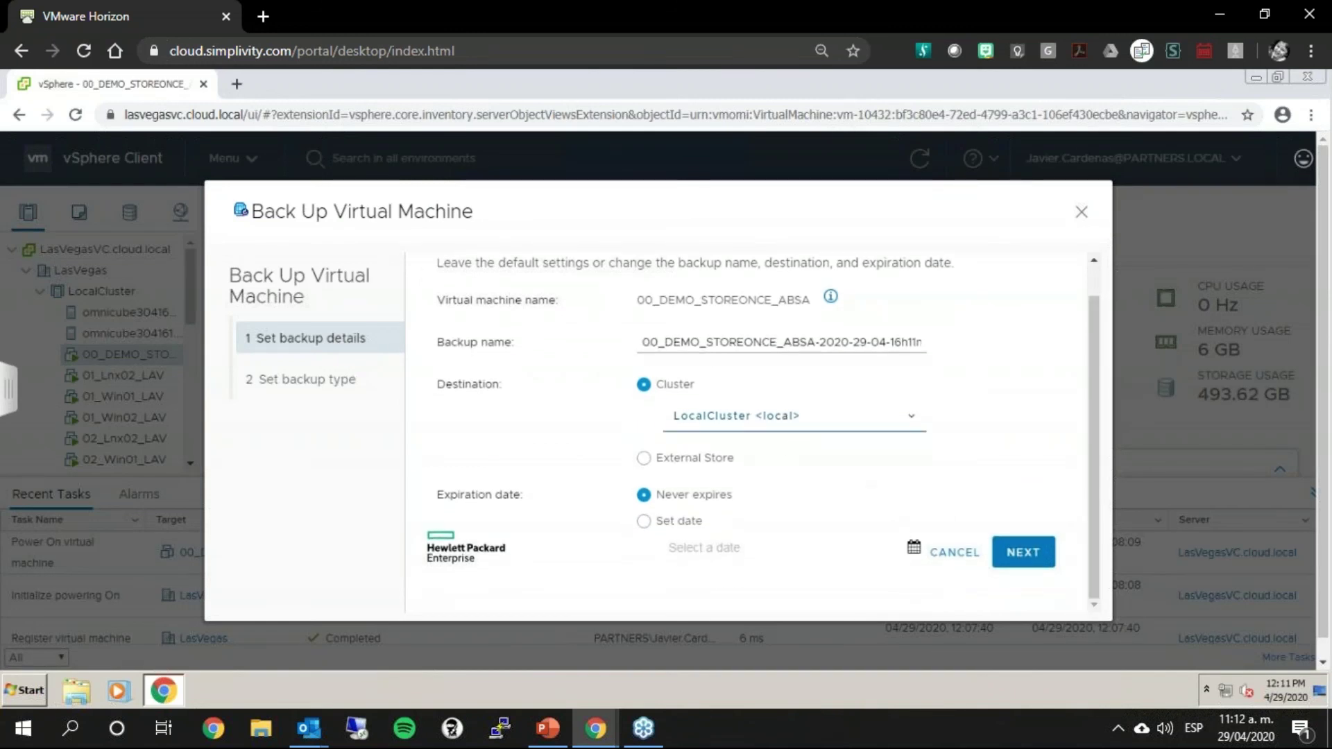
{"action": "left_click", "coordinate": [772, 423]}
{"action": "left_click", "coordinate": [643, 454]}
{"action": "left_click", "coordinate": [642, 454]}
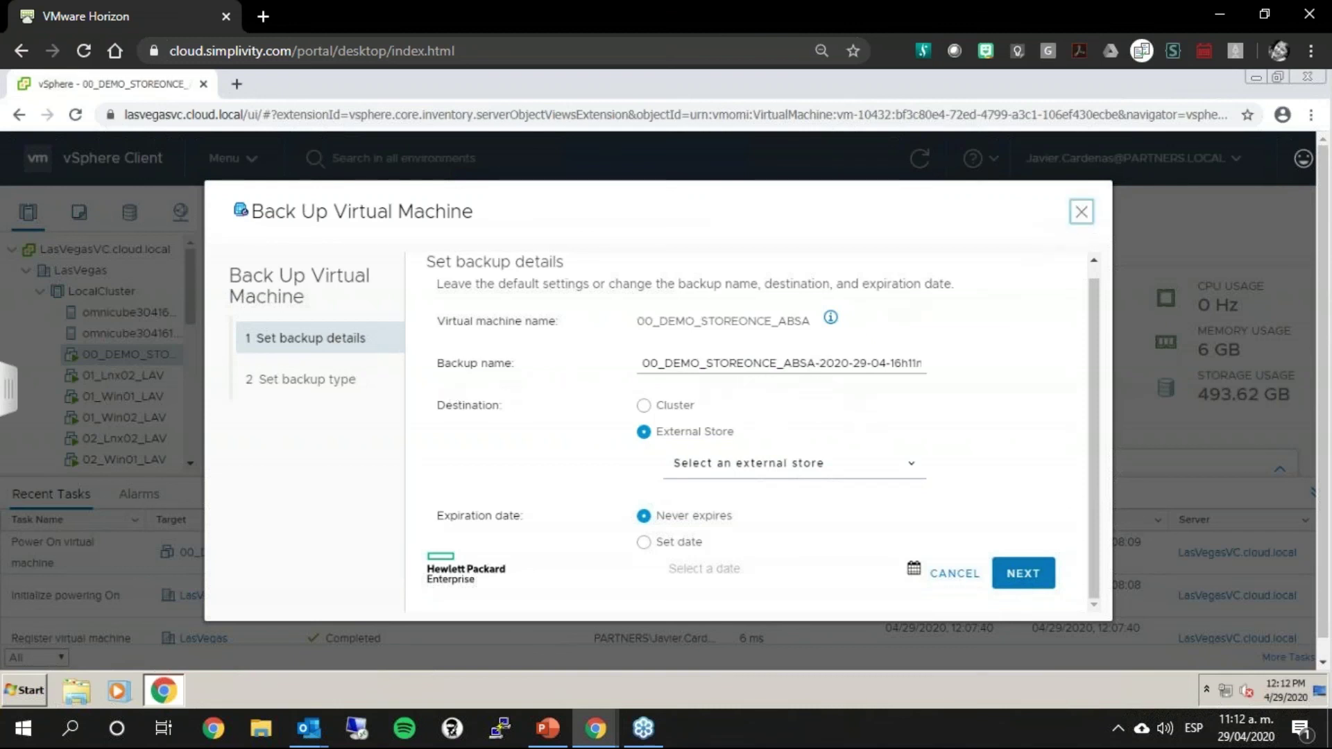
{"action": "left_click", "coordinate": [1081, 211]}
{"action": "left_click", "coordinate": [115, 405]}
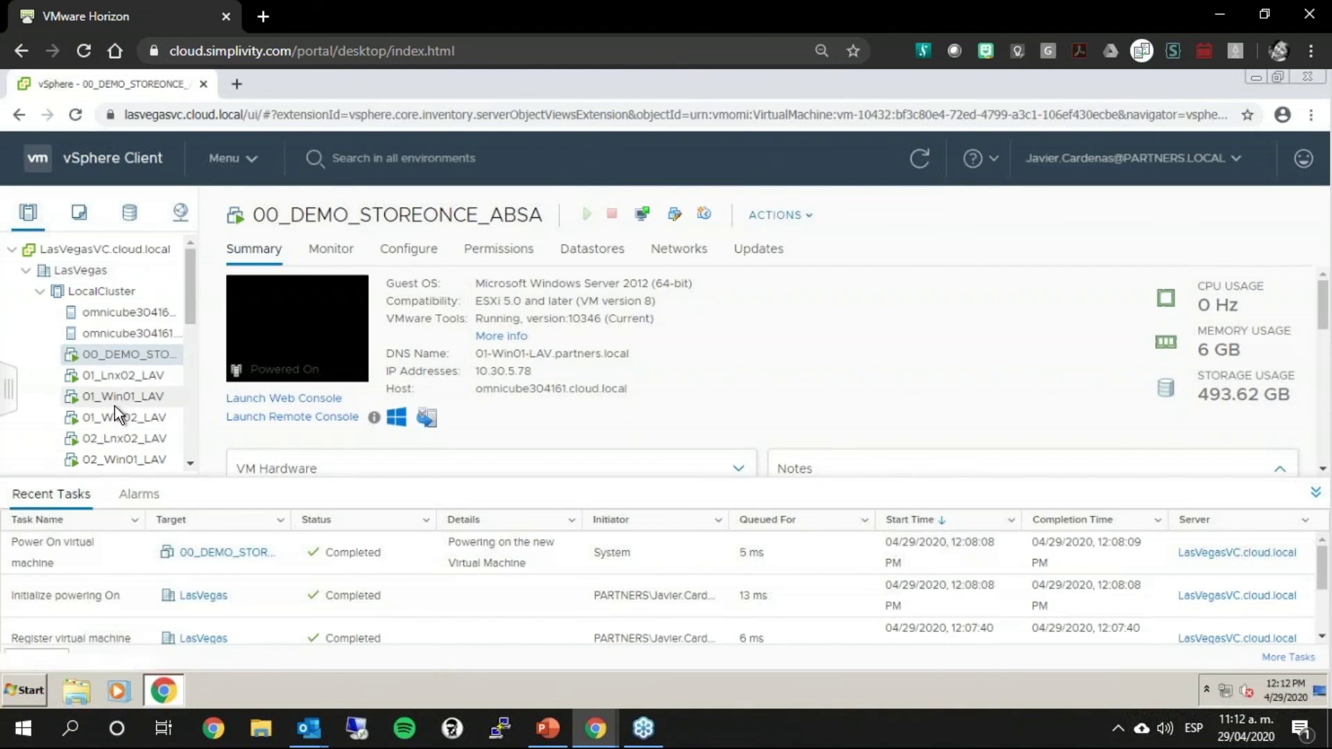
Step: Open the Back Up Virtual Machine dialog for 01_Win01_LAV
{"action": "right_click", "coordinate": [115, 406]}
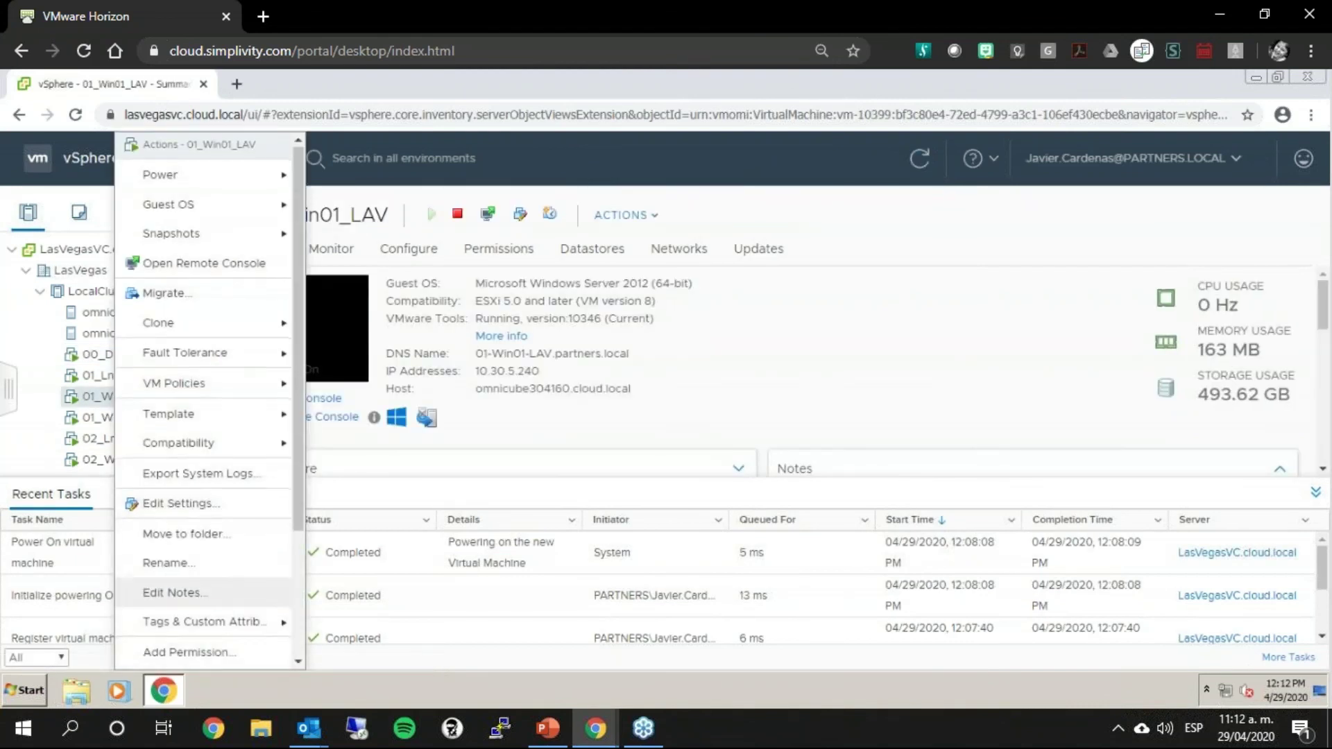
{"action": "scroll", "coordinate": [208, 597], "scroll_direction": "down", "scroll_amount": 3}
{"action": "mouse_move", "coordinate": [217, 617]}
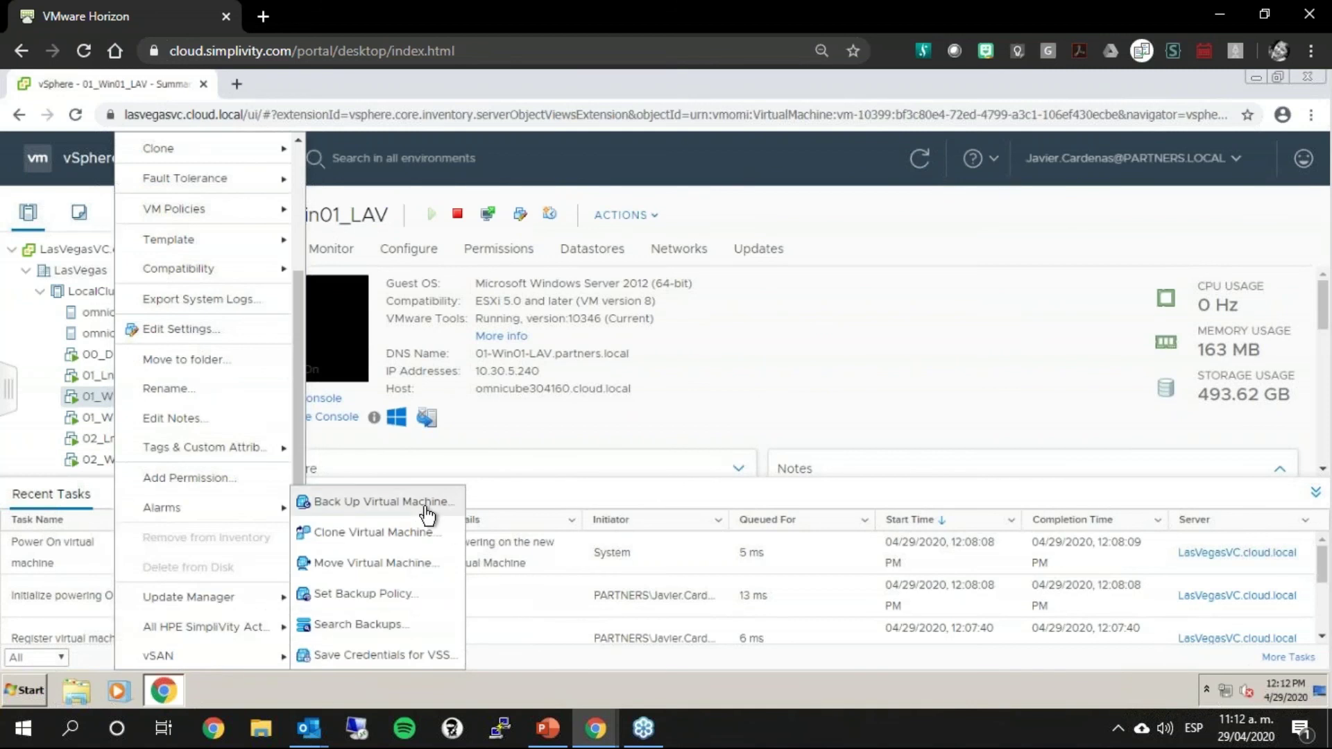
{"action": "left_click", "coordinate": [455, 515]}
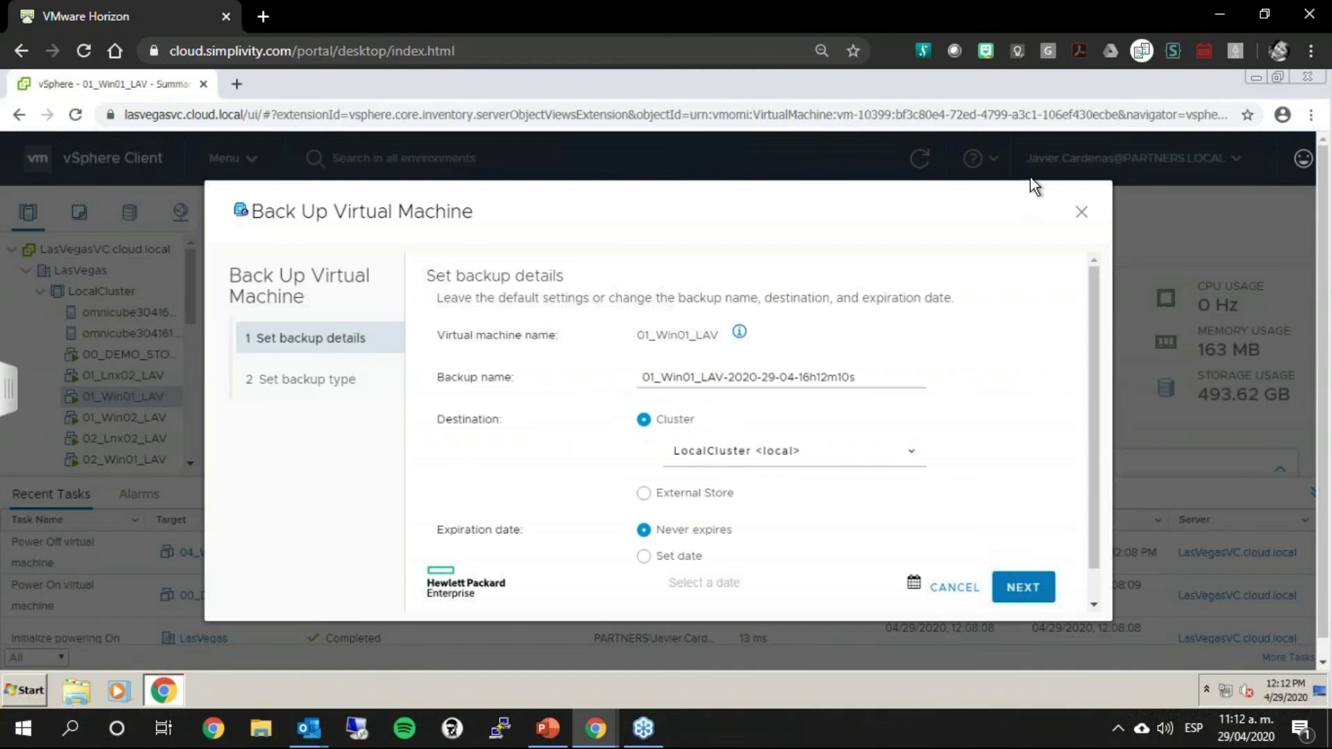
{"action": "left_click_drag", "start_coordinate": [949, 165], "coordinate": [1027, 331]}
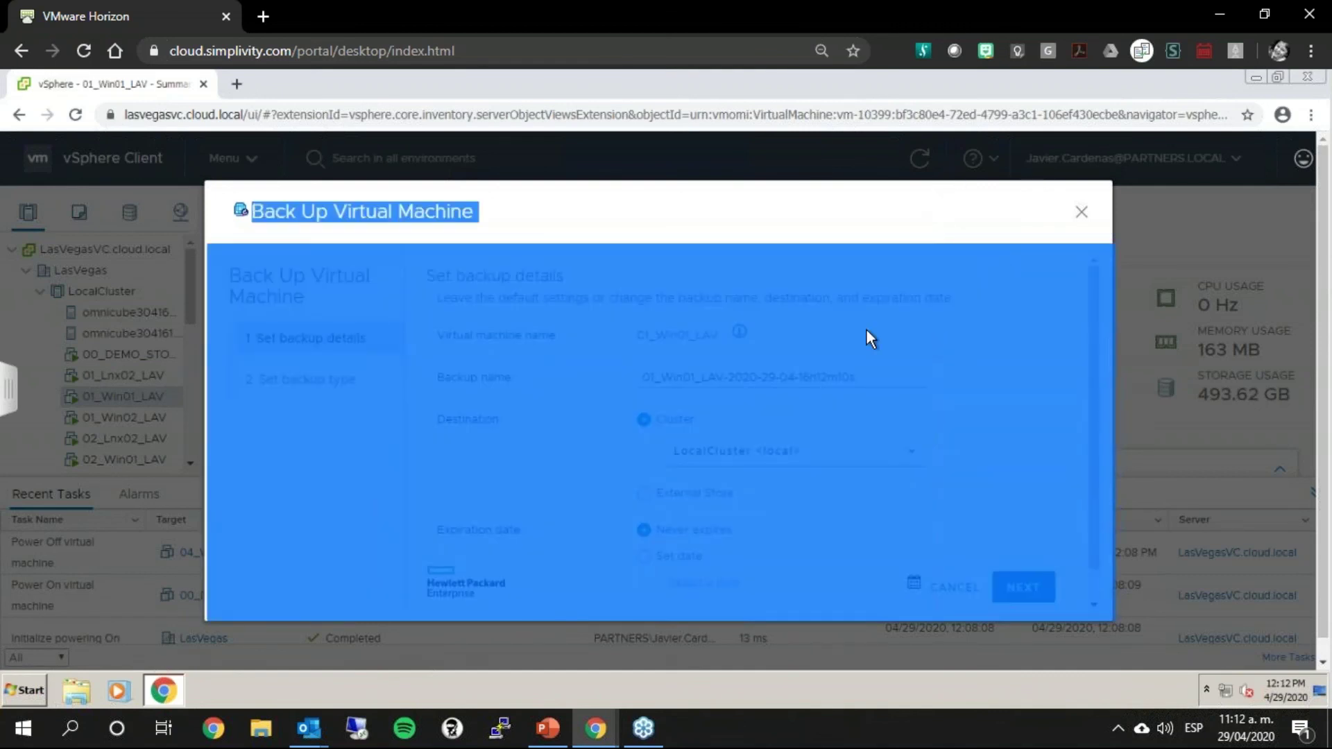
{"action": "left_click", "coordinate": [868, 333]}
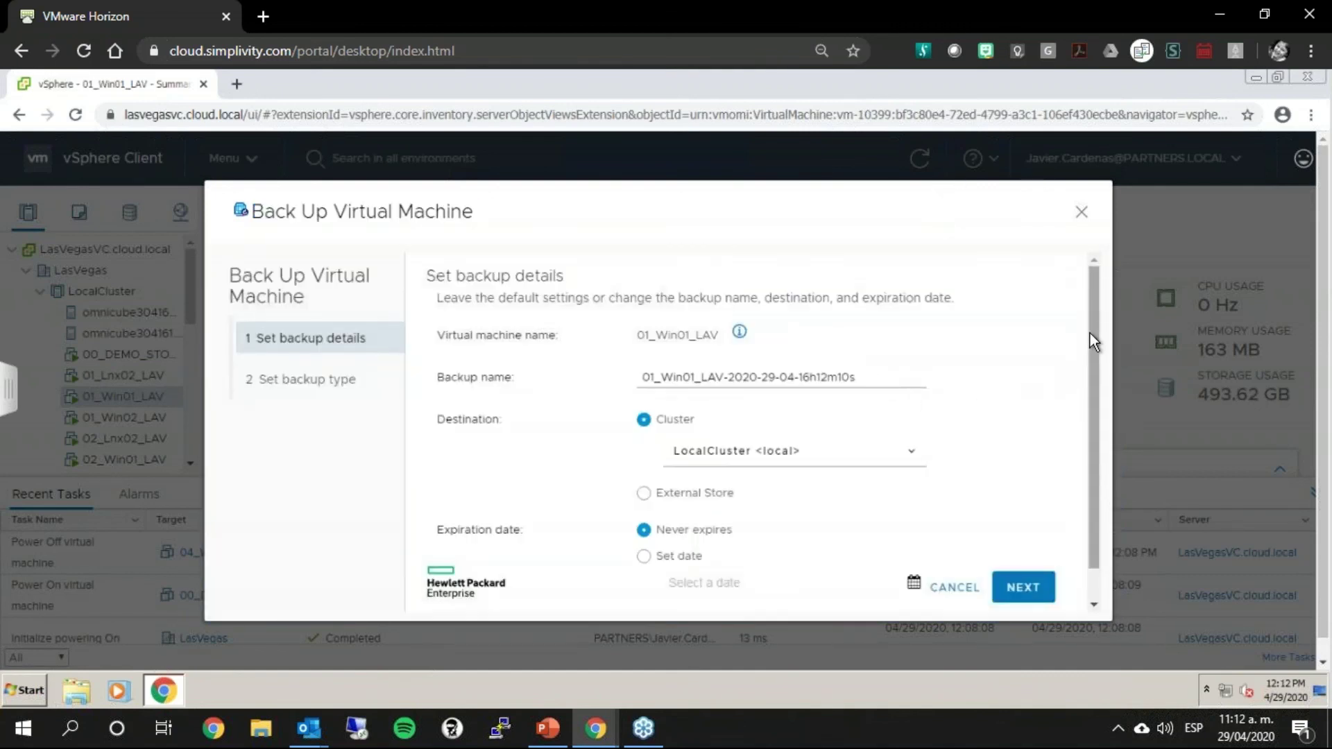
{"action": "scroll", "coordinate": [1071, 431], "scroll_direction": "down", "scroll_amount": 1}
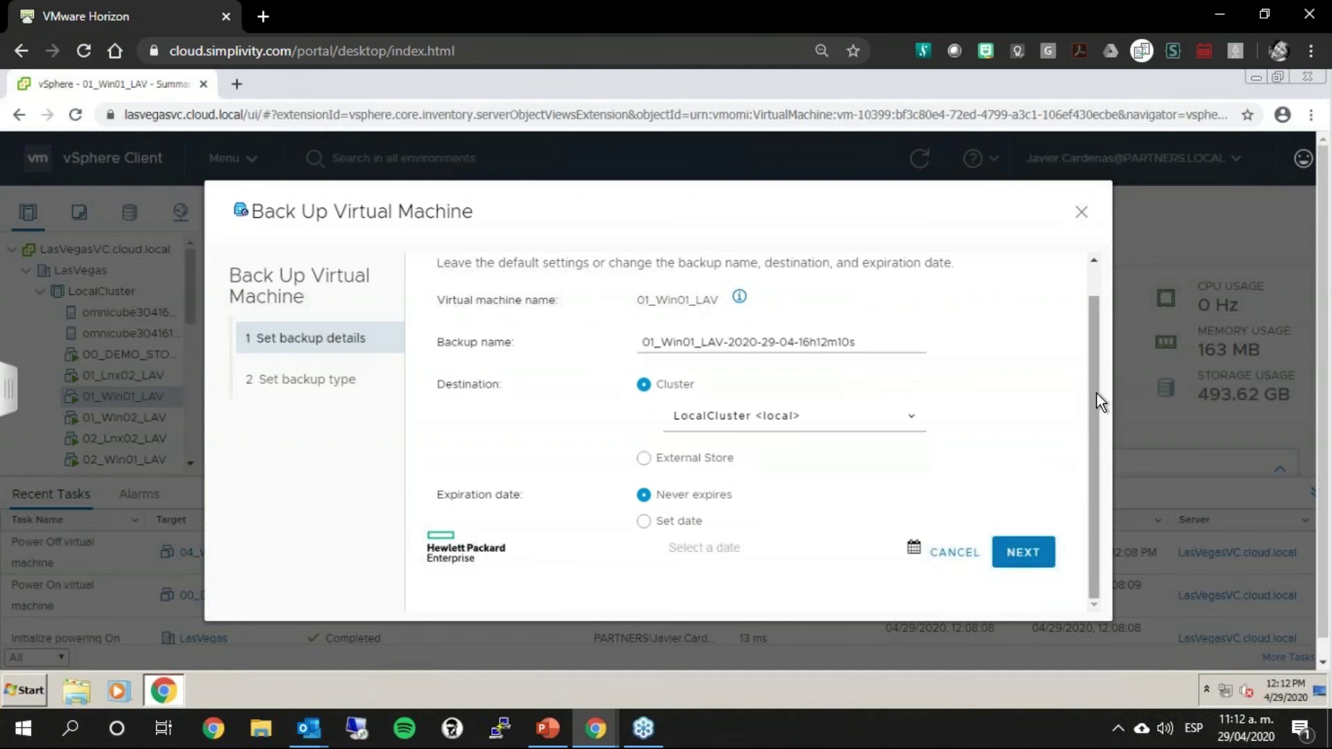
{"action": "scroll", "coordinate": [1099, 292], "scroll_direction": "up", "scroll_amount": 1}
{"action": "scroll", "coordinate": [1097, 339], "scroll_direction": "down", "scroll_amount": 1}
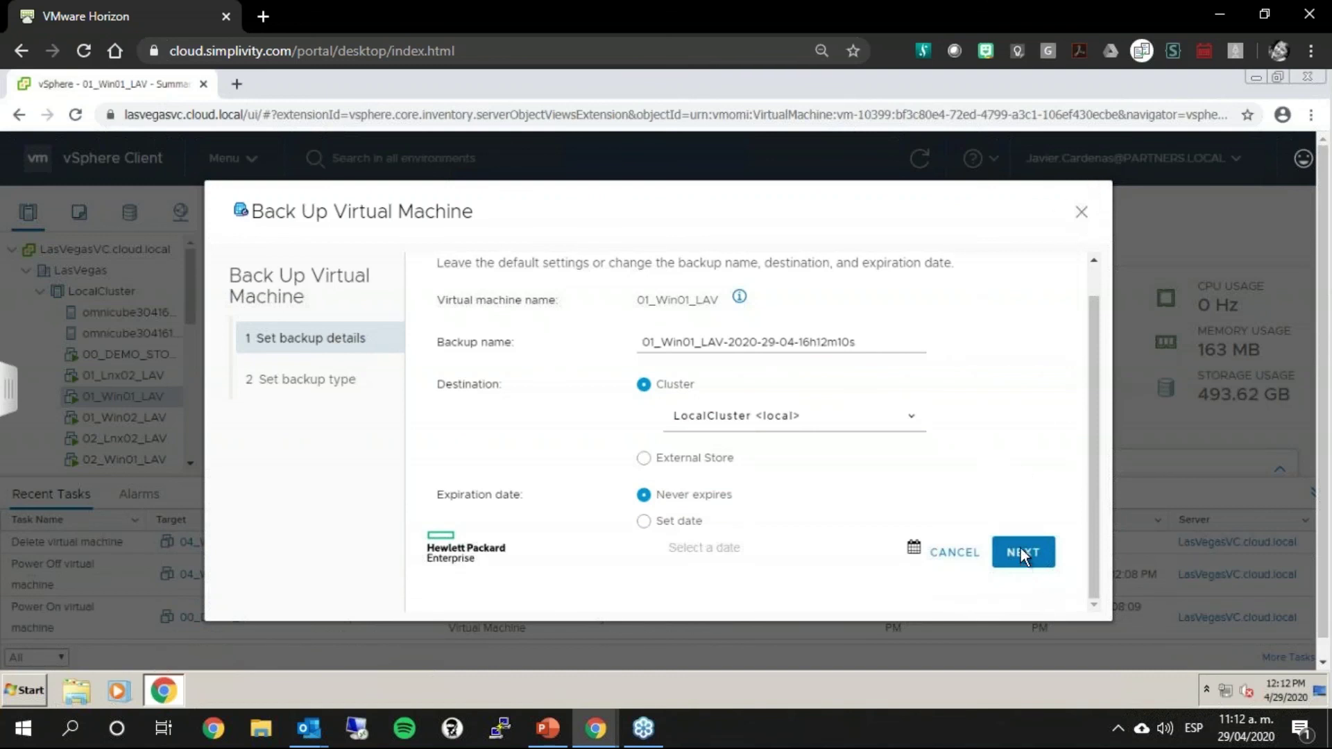
Step: Try Cluster RemoteCluster, then External Store LasVegasCatalyst as destination, and close without backing up
{"action": "left_click", "coordinate": [694, 460]}
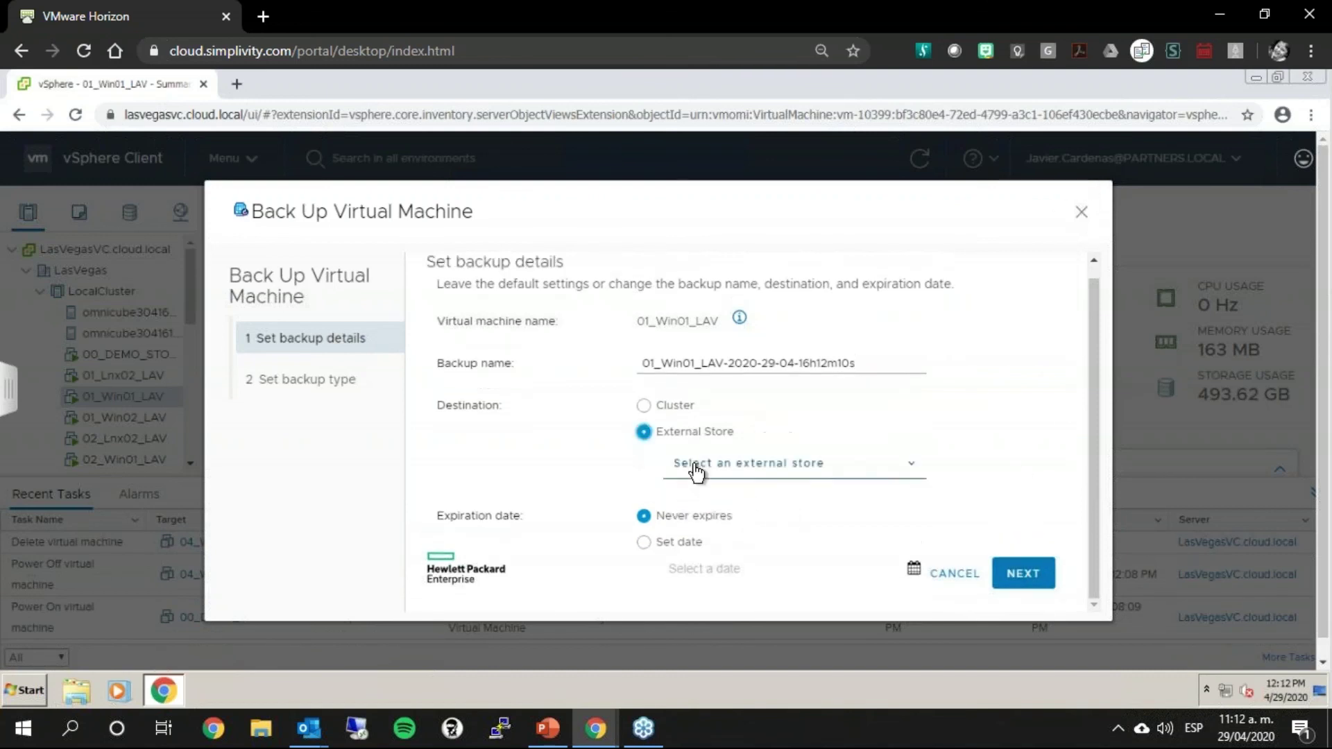
{"action": "left_click", "coordinate": [671, 399]}
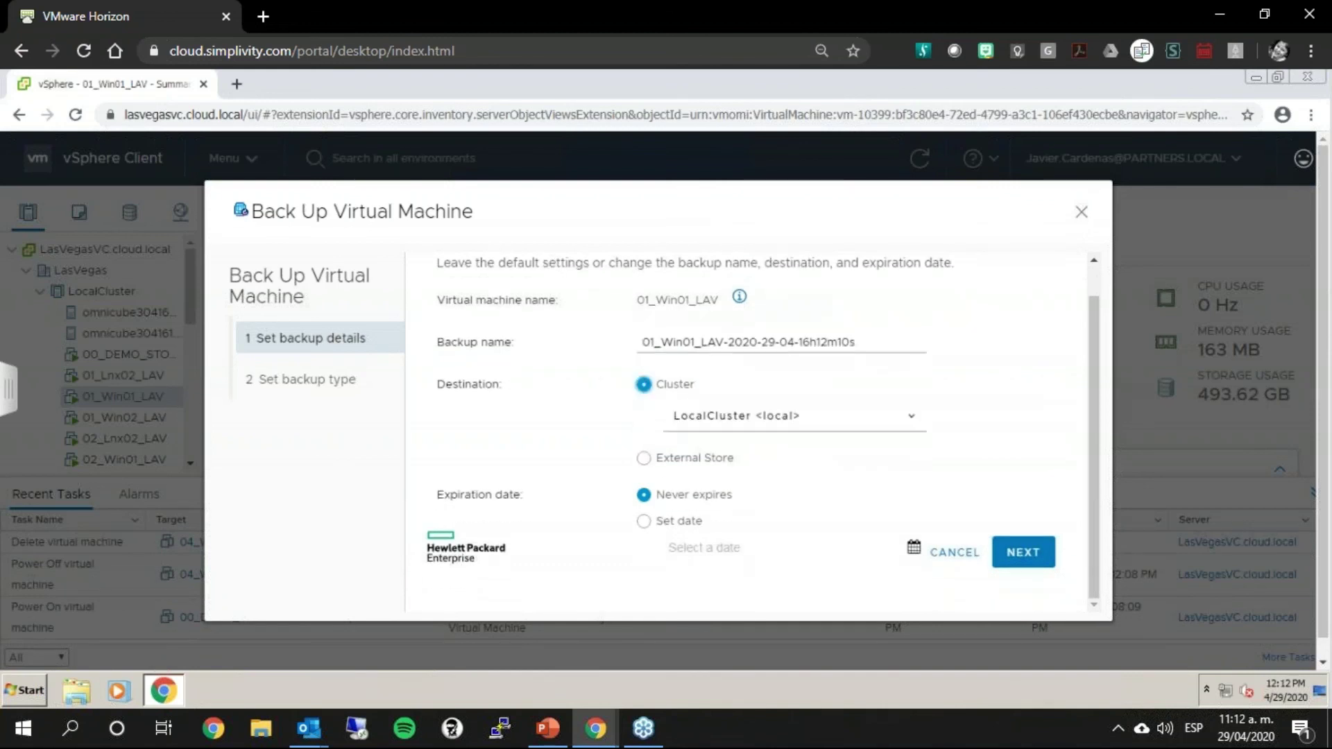
{"action": "left_click", "coordinate": [908, 419]}
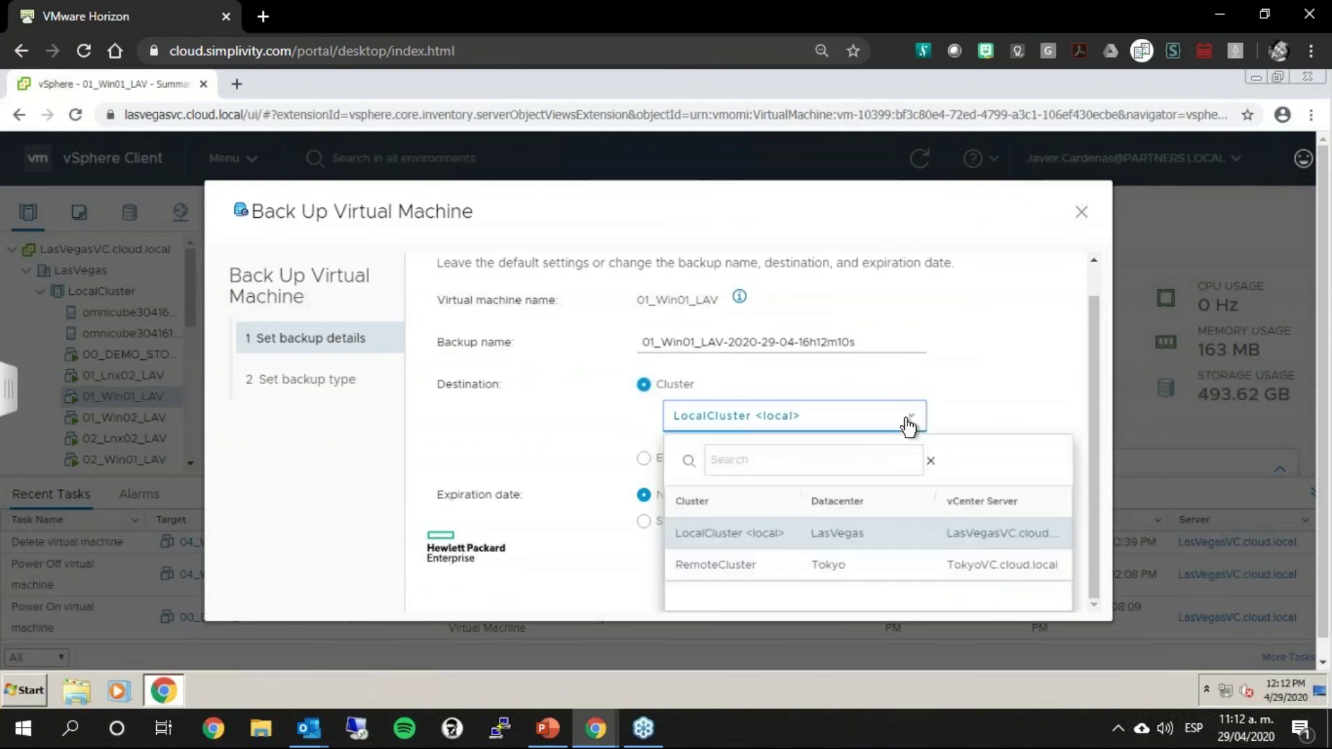
{"action": "left_click", "coordinate": [723, 563]}
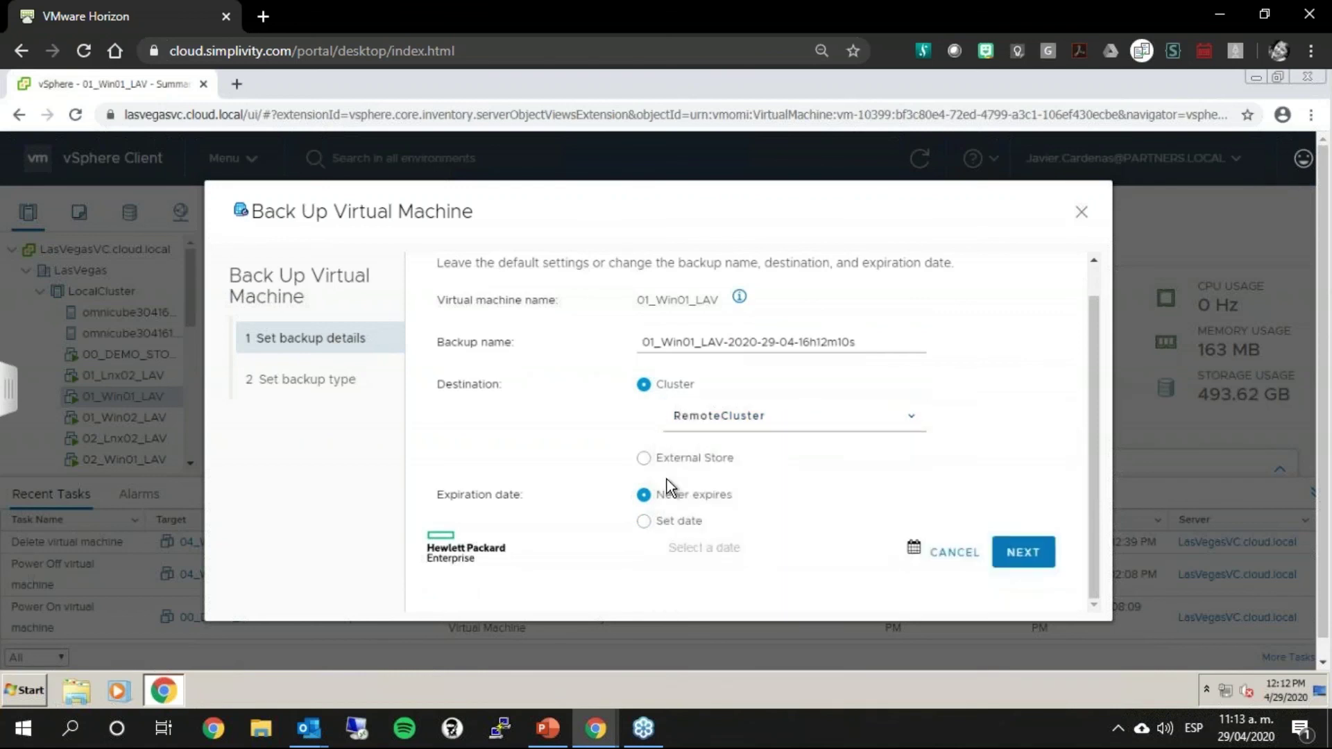
{"action": "left_click", "coordinate": [643, 459]}
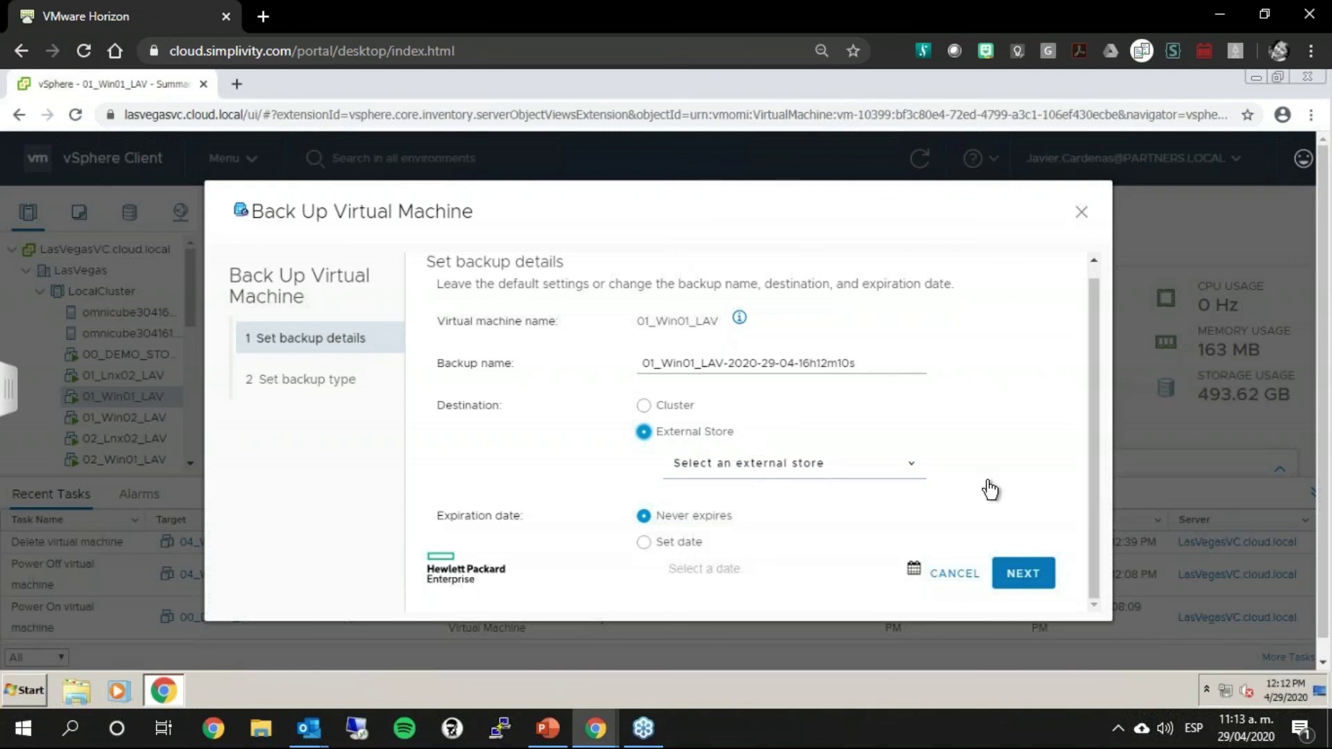
{"action": "left_click", "coordinate": [914, 474]}
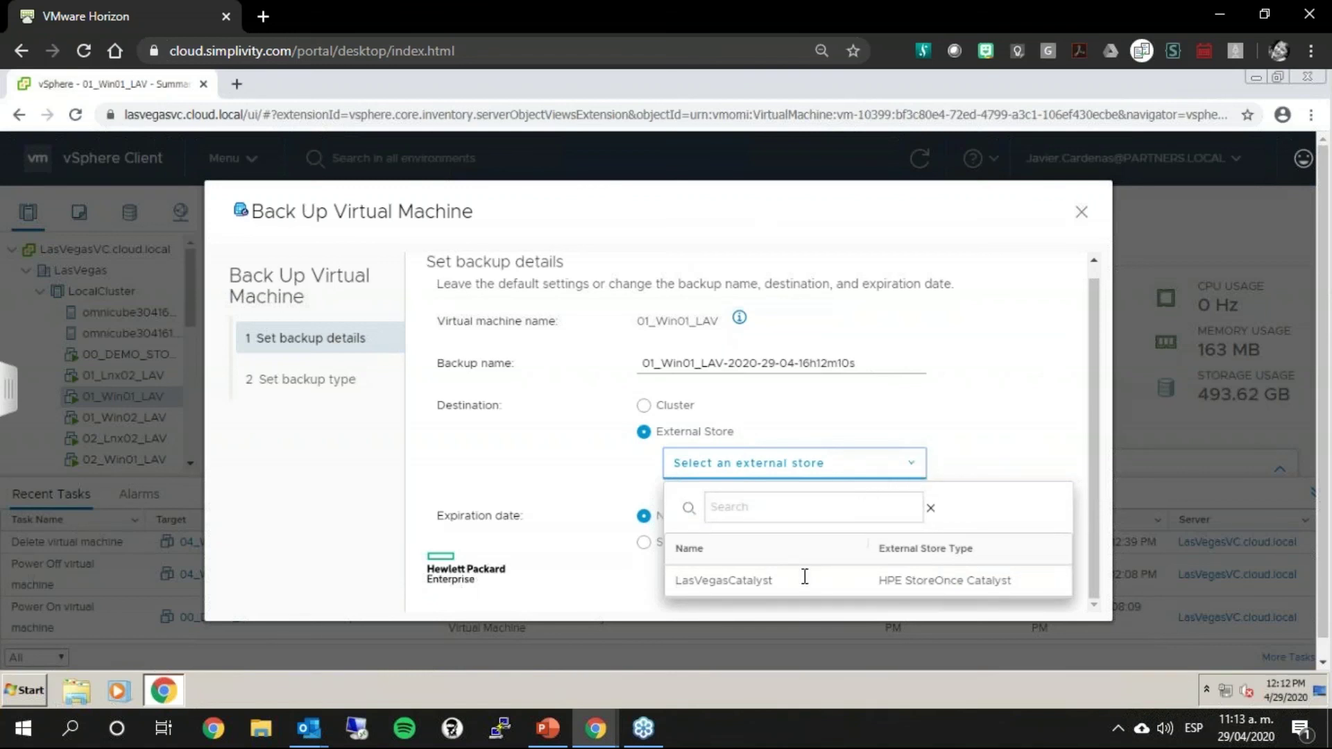
{"action": "left_click", "coordinate": [918, 580]}
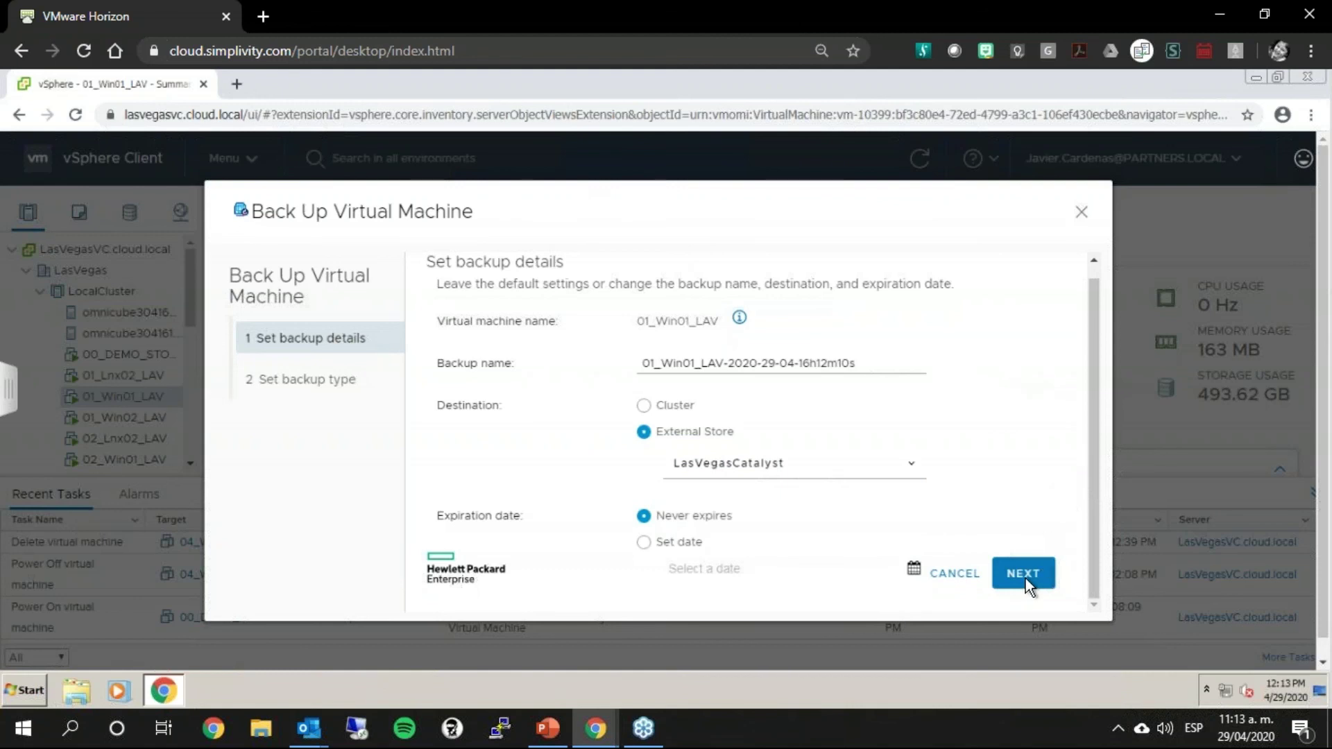
{"action": "left_click", "coordinate": [1081, 211]}
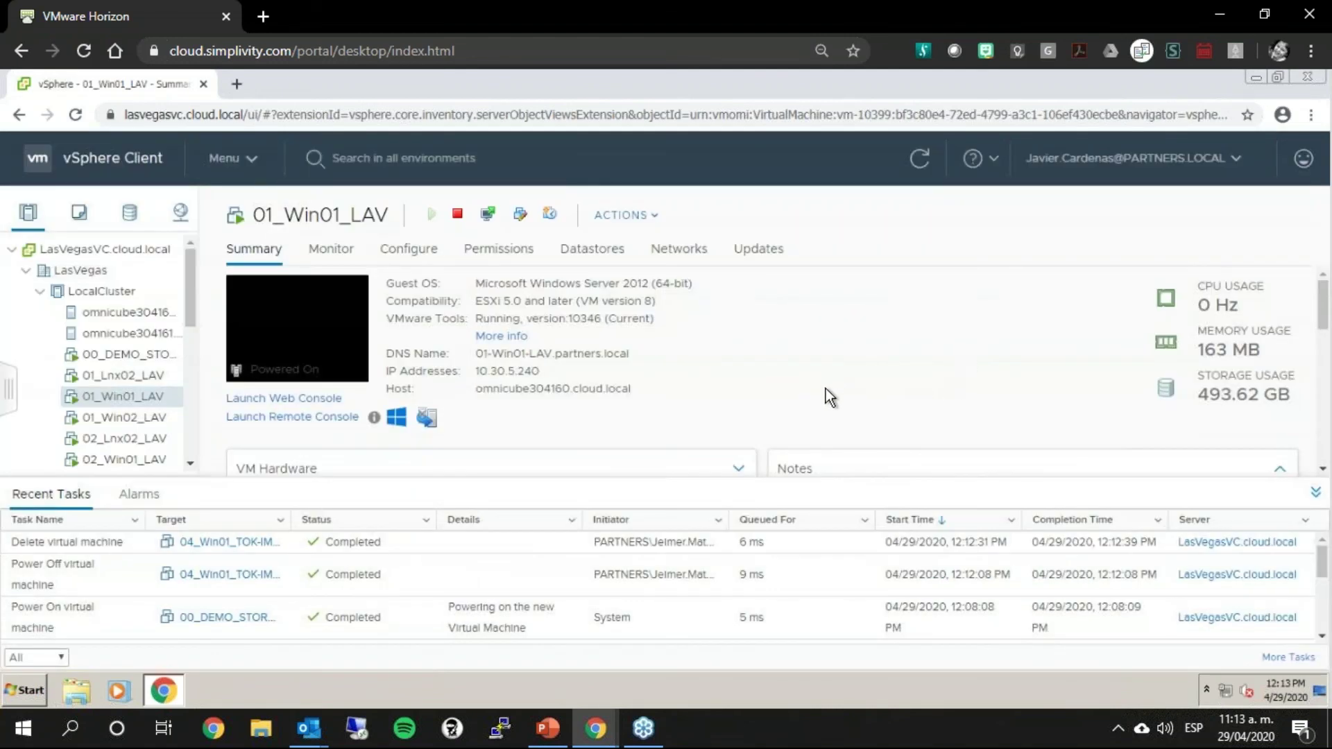
Step: Select the 01_Win01_TOK virtual machine in the inventory tree
{"action": "scroll", "coordinate": [825, 381], "scroll_direction": "down", "scroll_amount": 1}
{"action": "scroll", "coordinate": [627, 588], "scroll_direction": "down", "scroll_amount": 2}
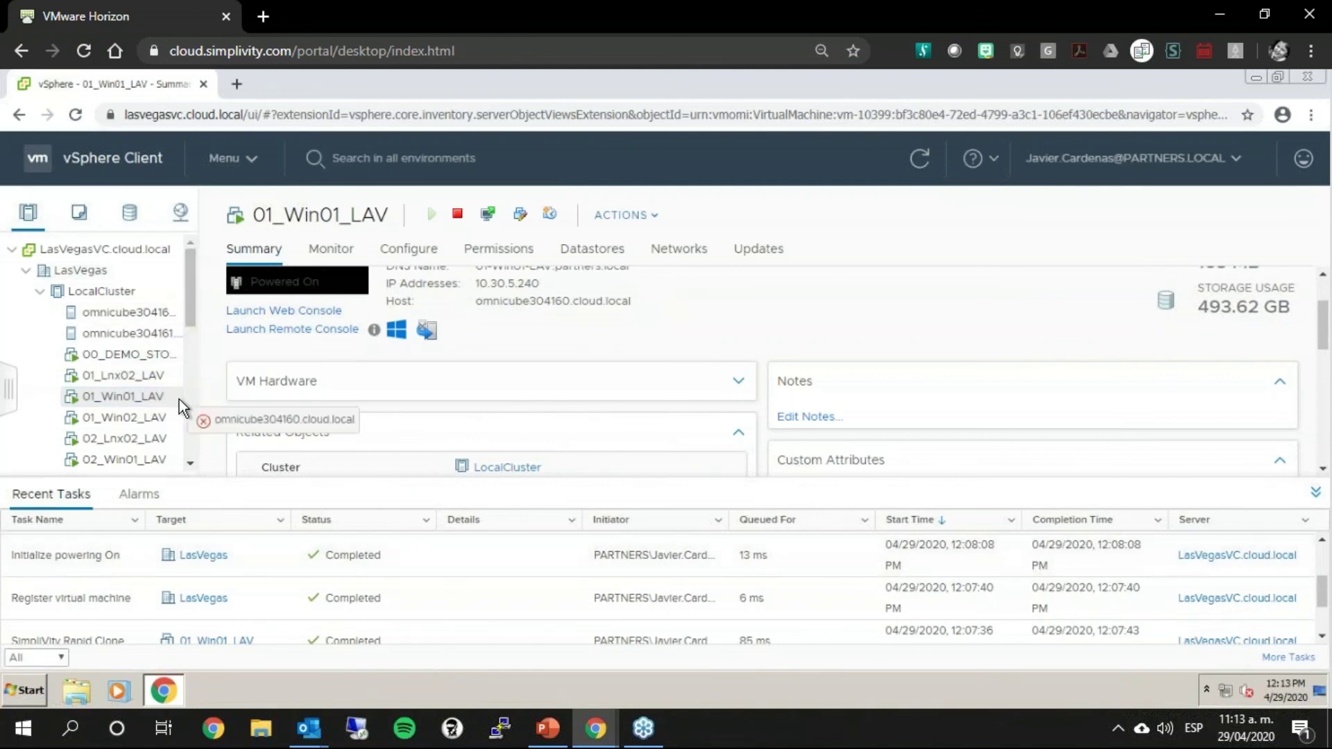
{"action": "left_click", "coordinate": [179, 312]}
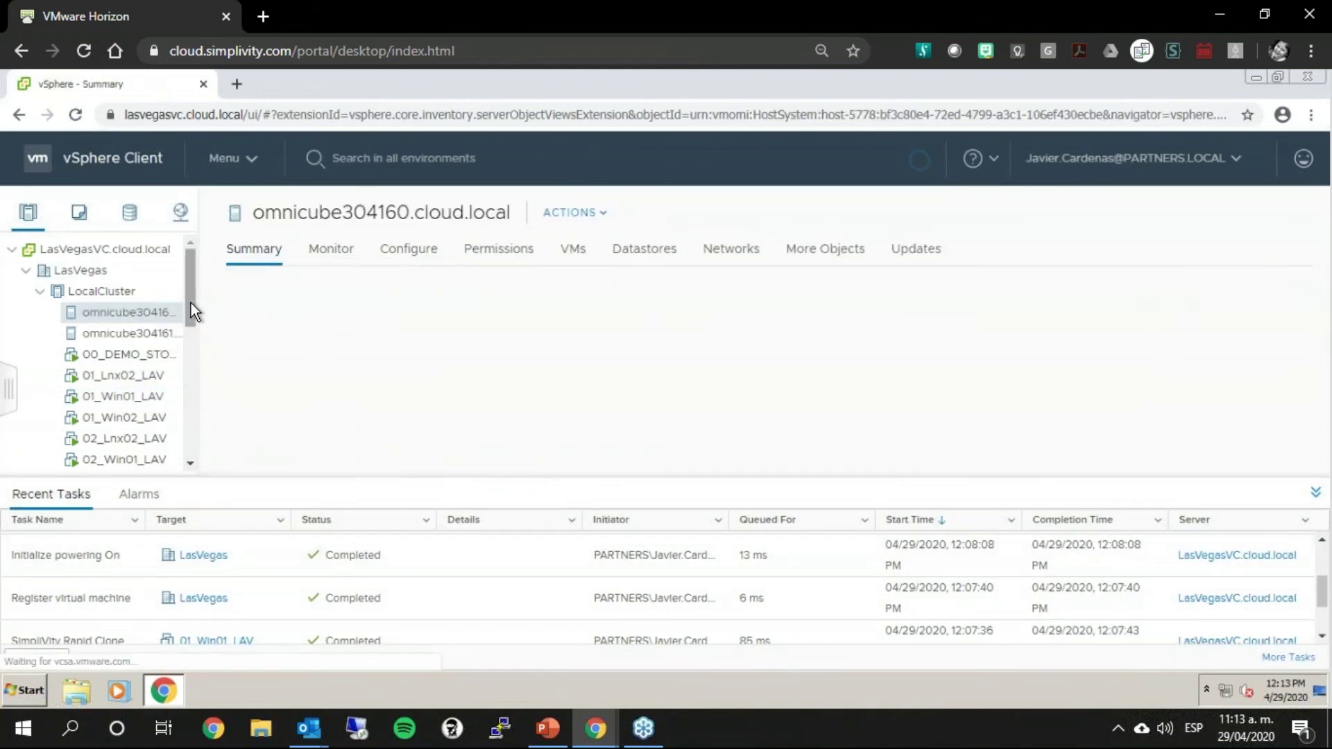
{"action": "left_click_drag", "start_coordinate": [190, 302], "coordinate": [194, 456]}
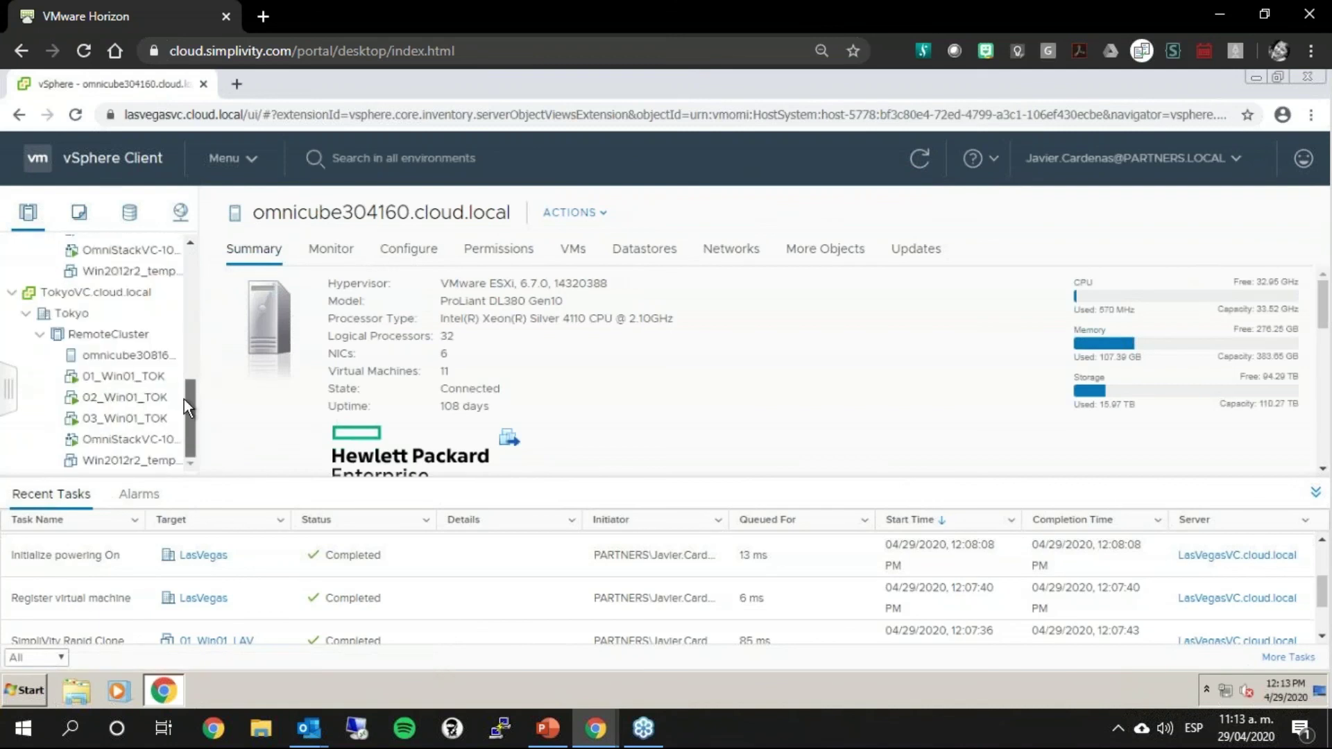
{"action": "left_click", "coordinate": [142, 380]}
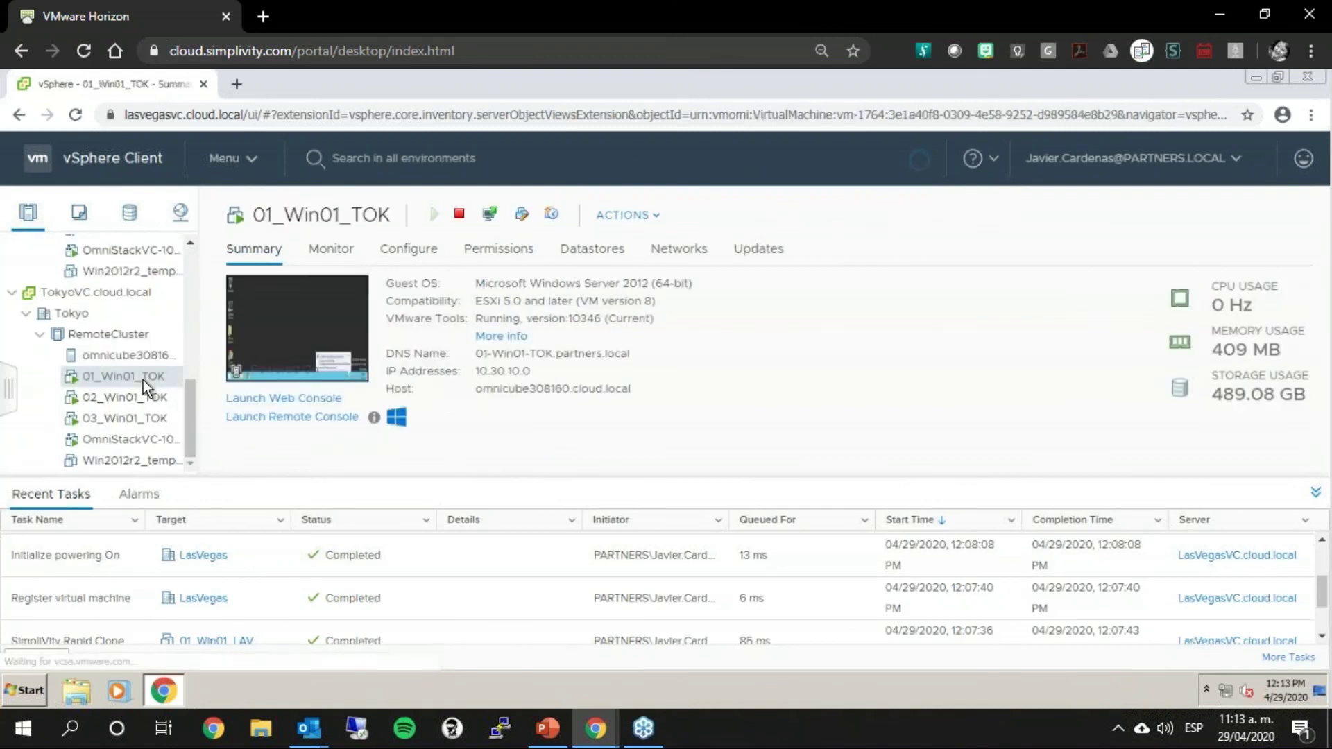
Step: Open Back Up Virtual Machine for 01_Win01_TOK via All HPE SimpliVity Actions
{"action": "right_click", "coordinate": [143, 380]}
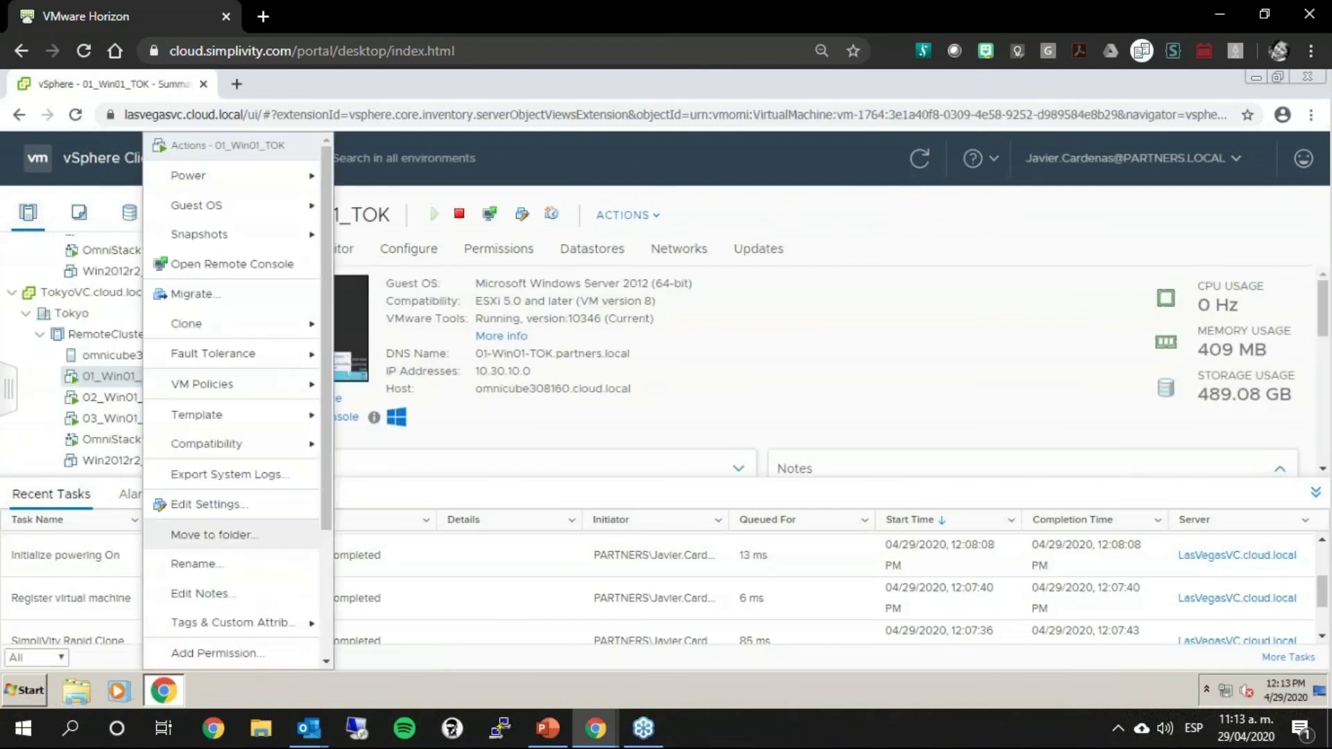
{"action": "scroll", "coordinate": [229, 534], "scroll_direction": "down", "scroll_amount": 3}
{"action": "mouse_move", "coordinate": [265, 627]}
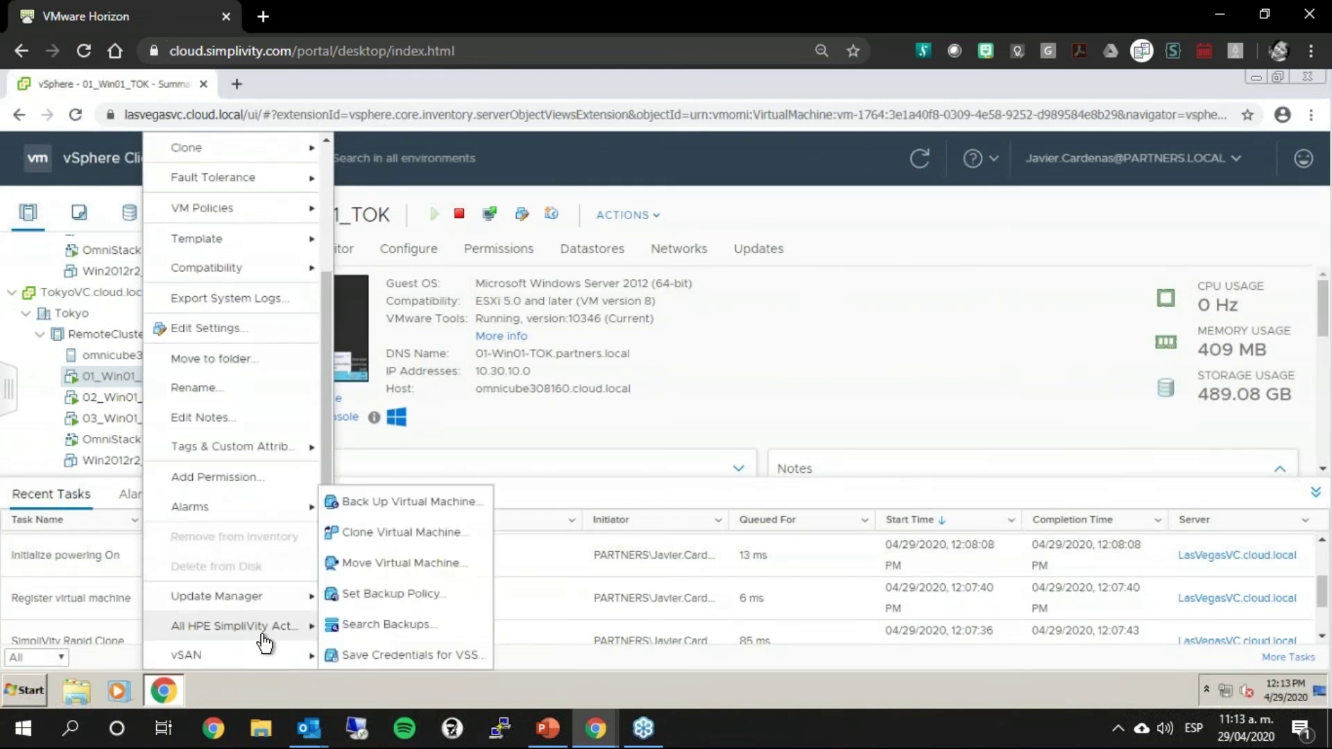
{"action": "left_click", "coordinate": [425, 505]}
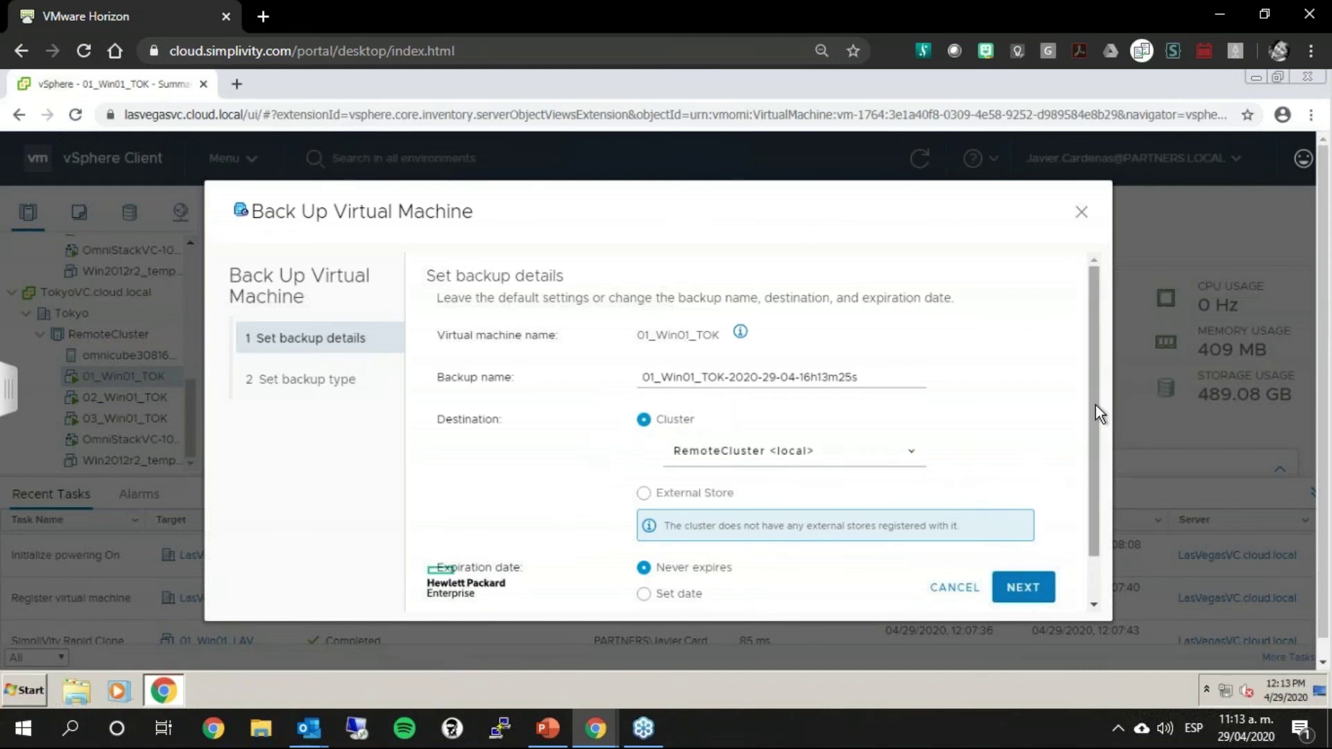
{"action": "scroll", "coordinate": [1093, 440], "scroll_direction": "down", "scroll_amount": 2}
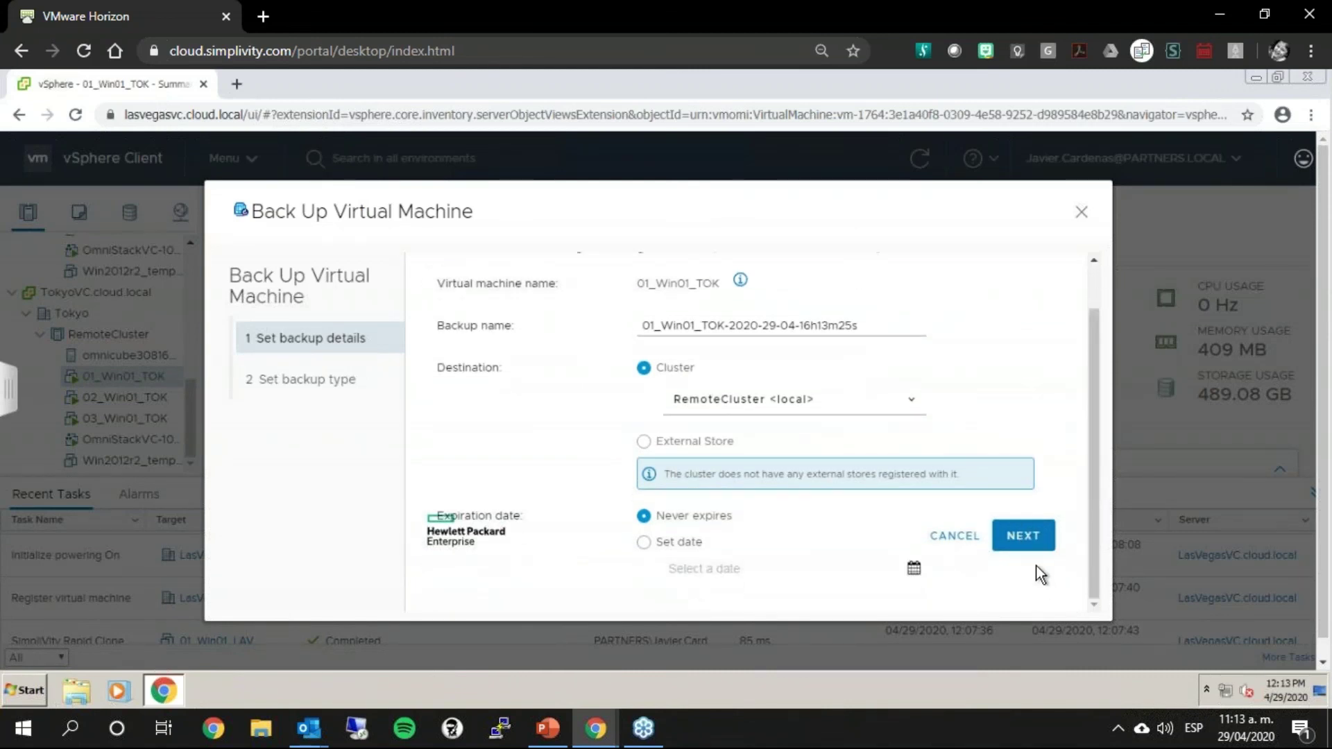
{"action": "left_click_drag", "start_coordinate": [703, 542], "coordinate": [656, 541]}
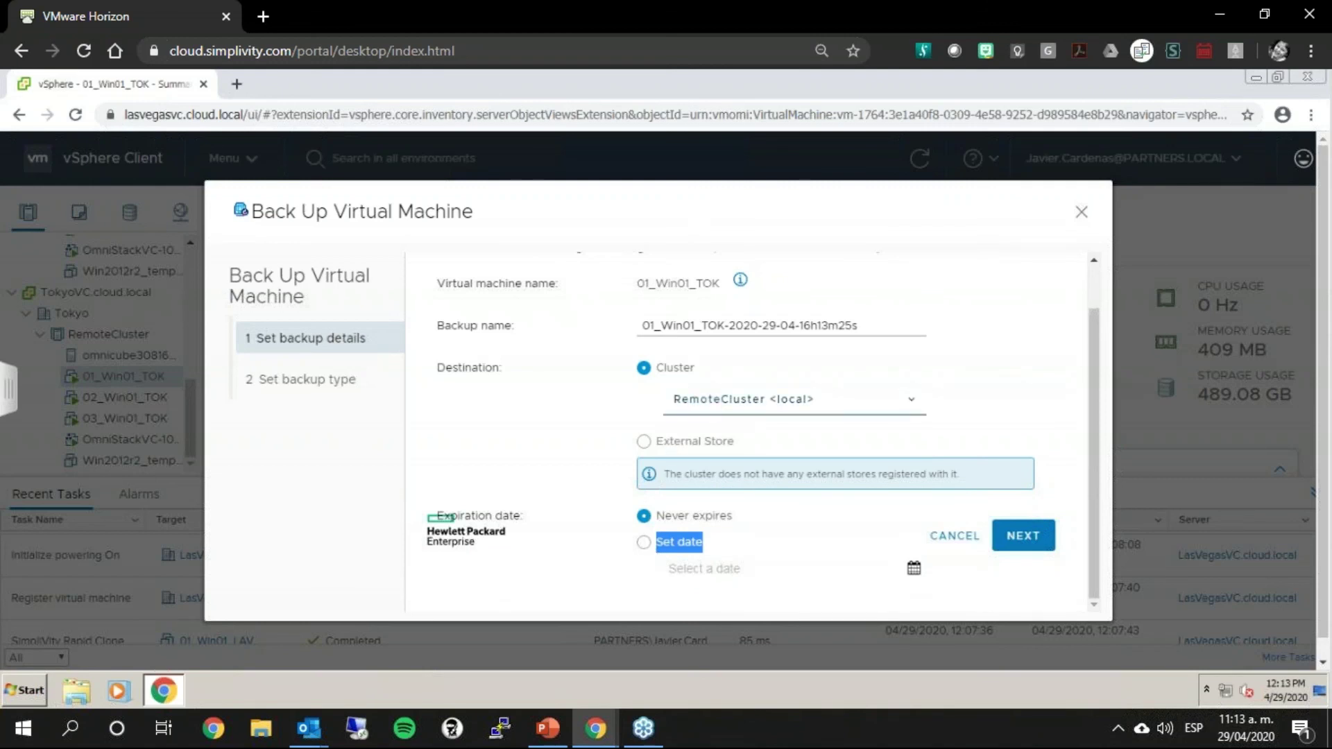
Step: Choose LocalCluster as the destination cluster and close the dialog without backing up
{"action": "left_click", "coordinate": [681, 390]}
{"action": "left_click", "coordinate": [693, 399]}
{"action": "left_click", "coordinate": [694, 399]}
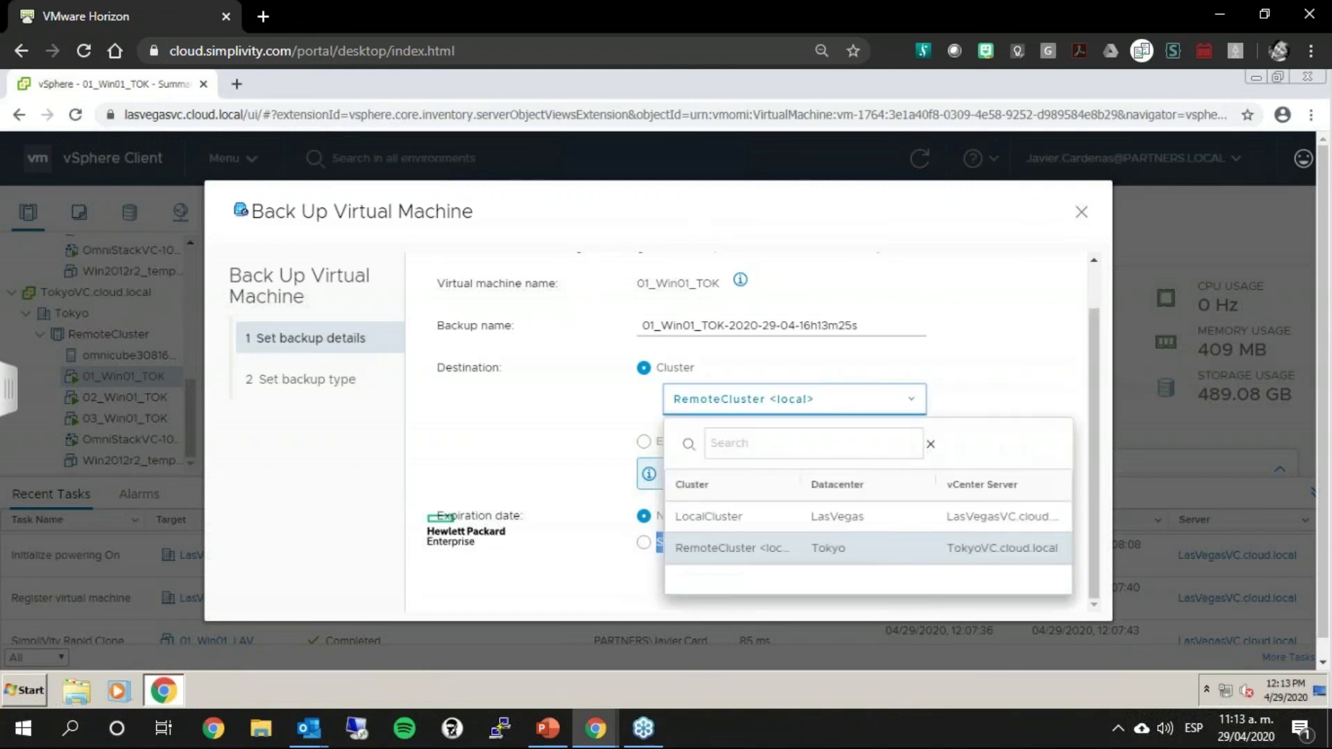
{"action": "left_click", "coordinate": [708, 516]}
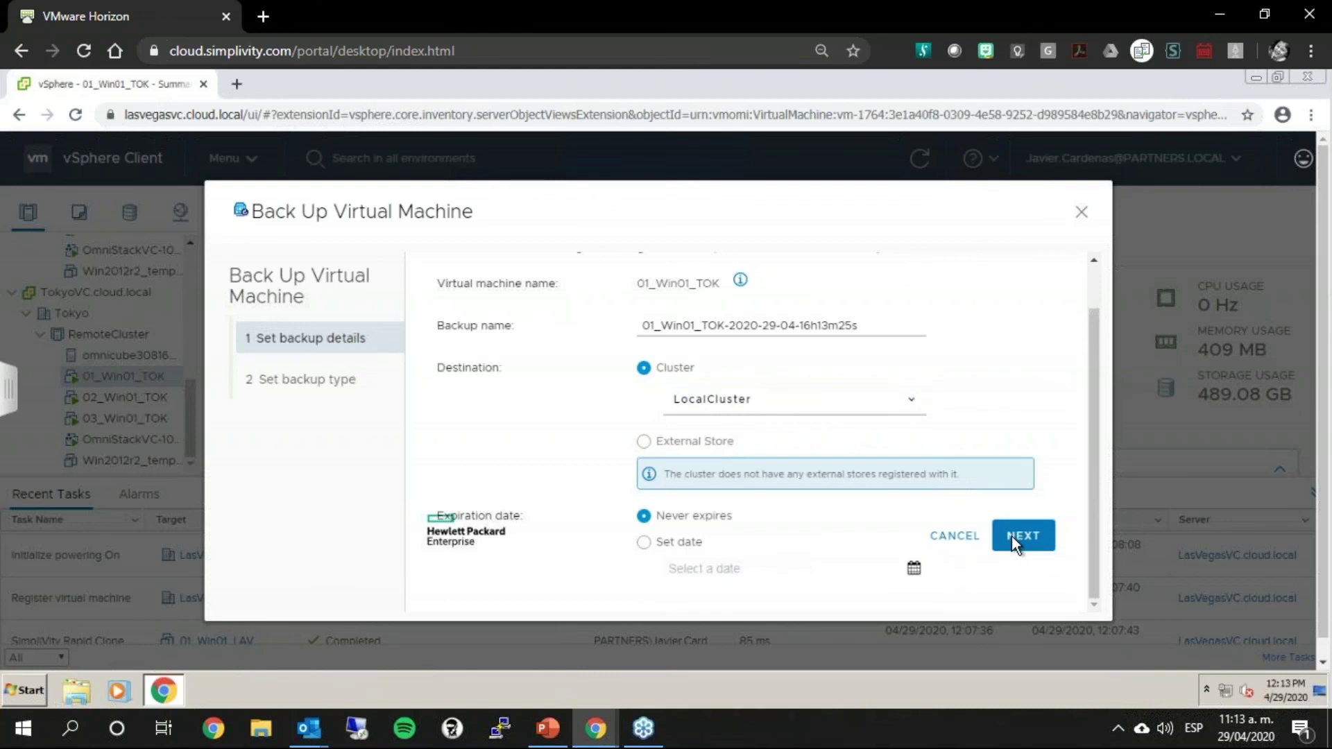
{"action": "left_click", "coordinate": [1083, 215]}
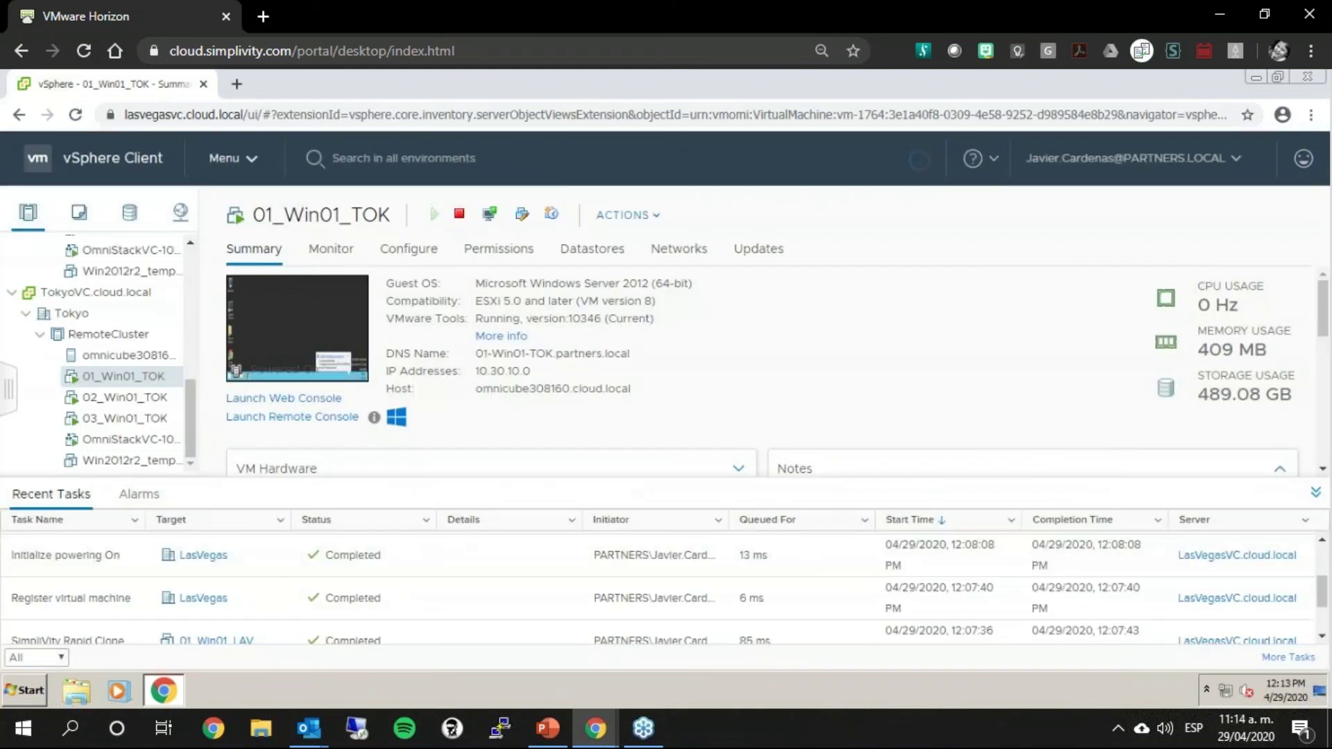
Step: Go to the HPE SimpliVity Federation page and shrink the outer browser to 80%
{"action": "left_click", "coordinate": [232, 158]}
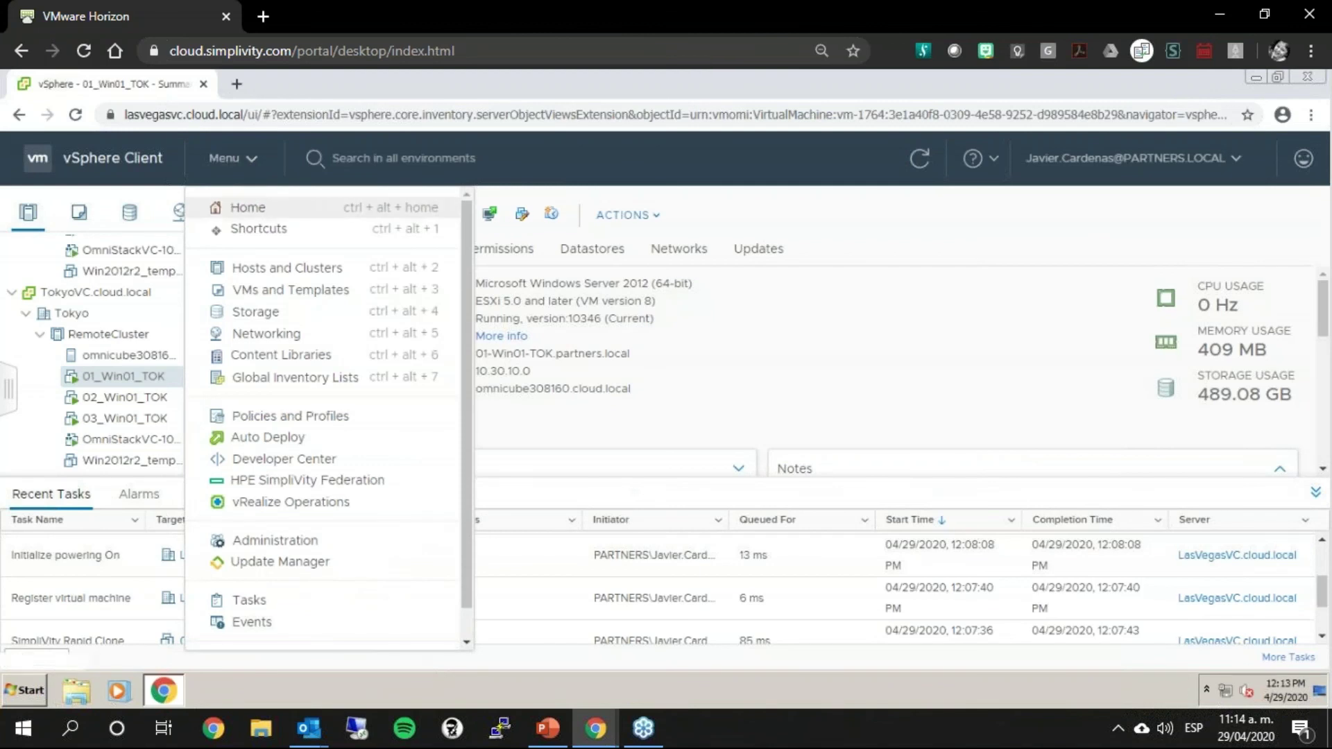
{"action": "left_click", "coordinate": [353, 480]}
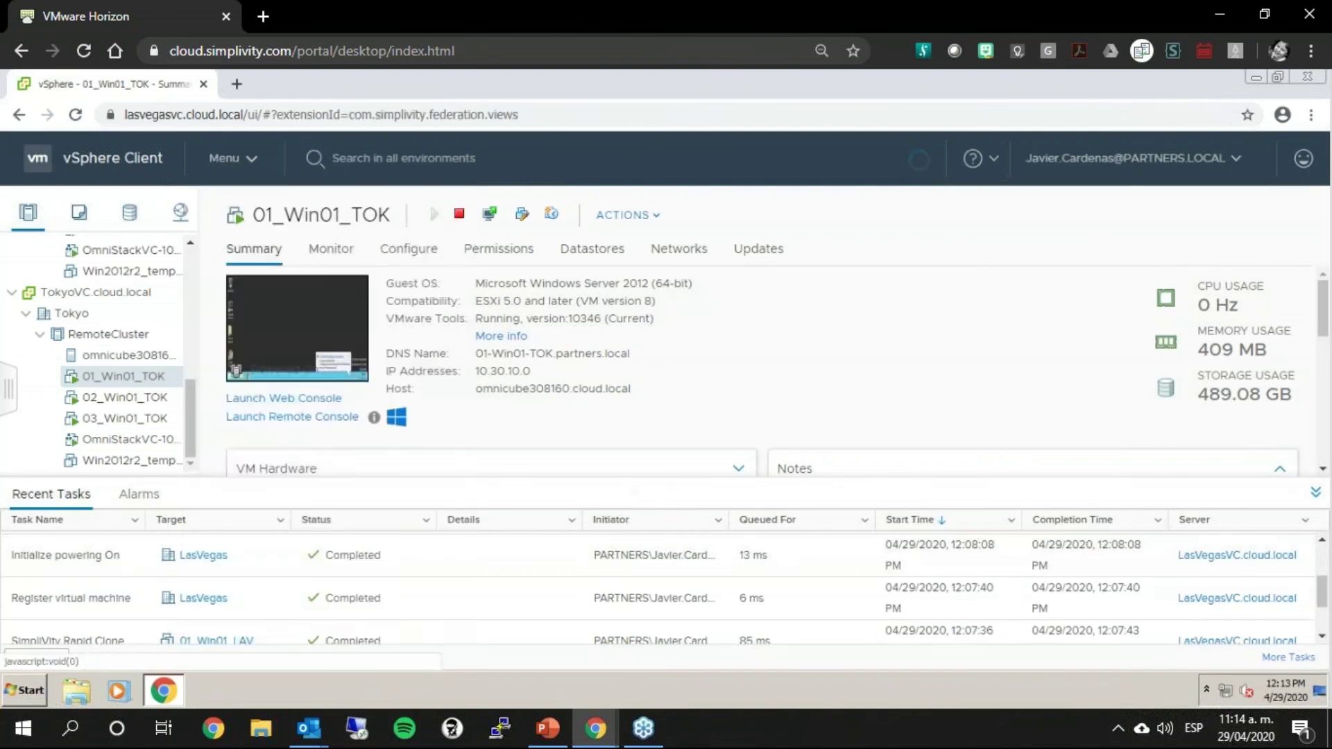
{"action": "left_click", "coordinate": [1310, 51]}
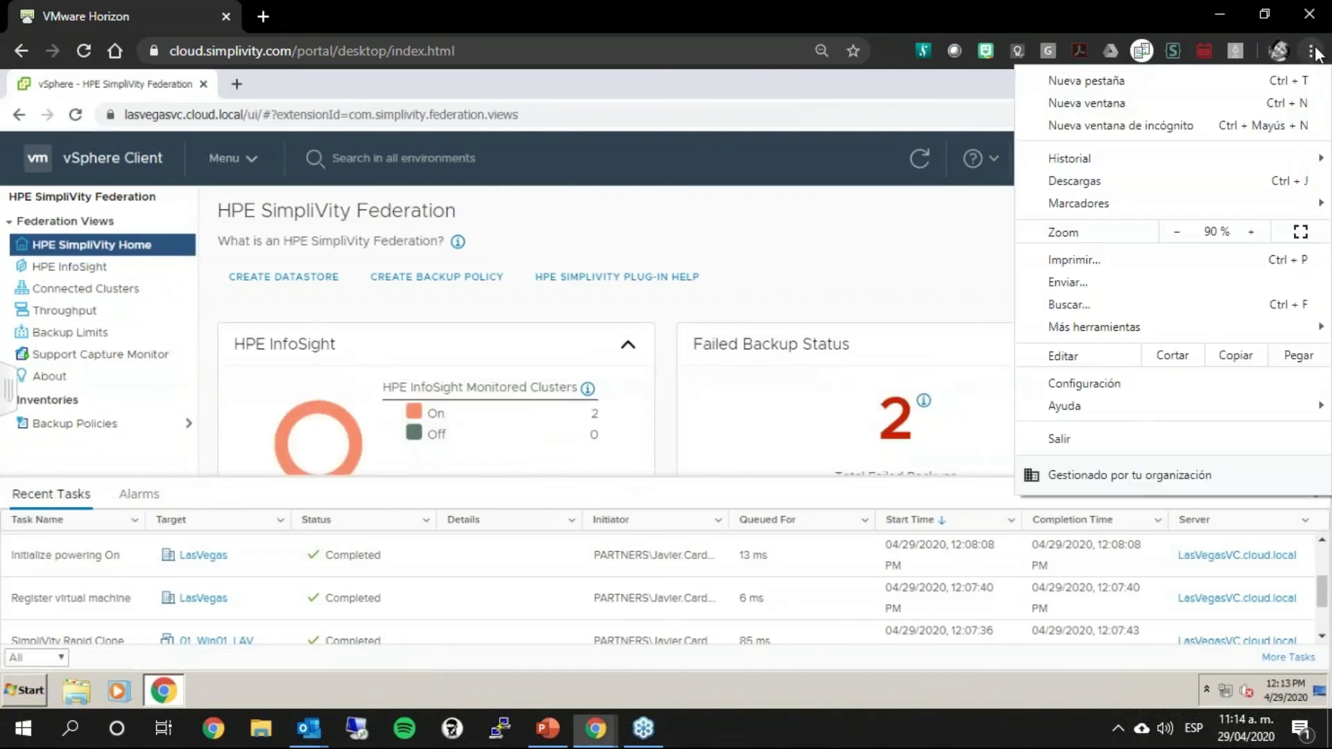
{"action": "left_click", "coordinate": [1184, 238]}
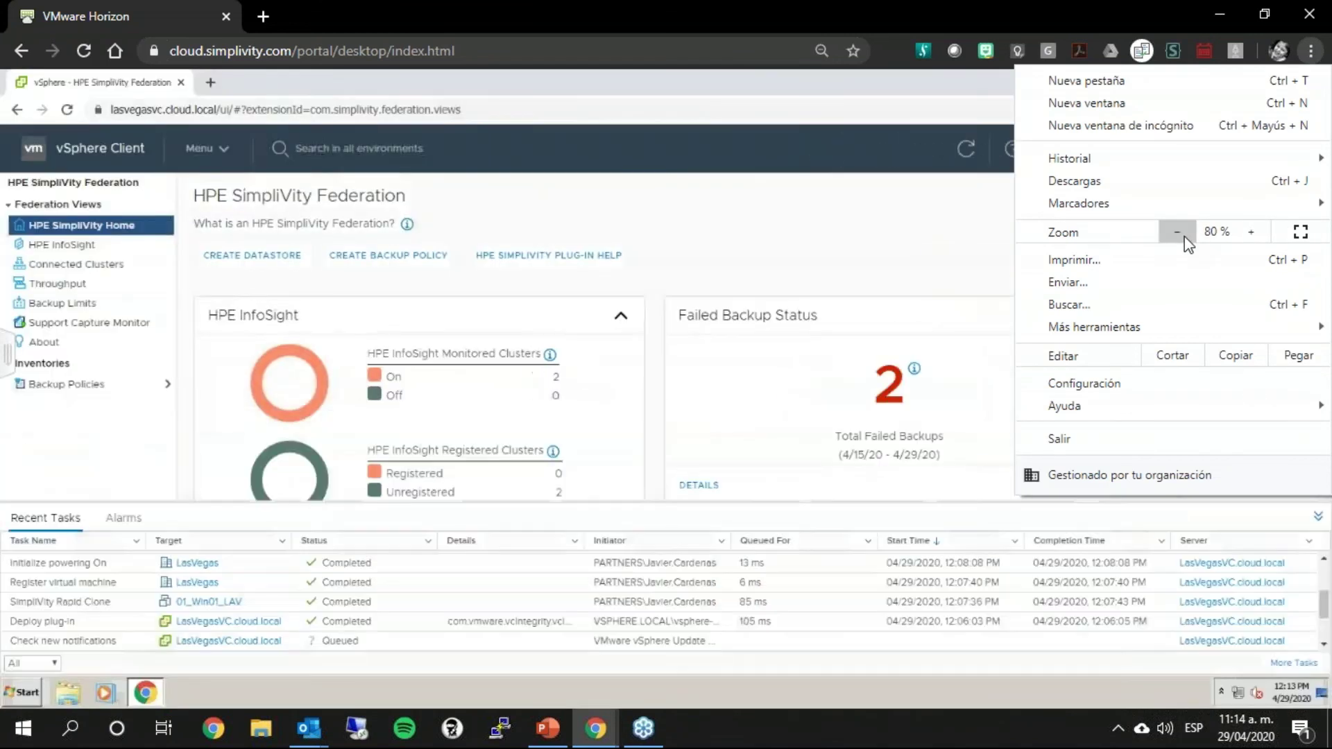
Step: Zoom the remote vSphere page out to 90%, then 80%
{"action": "left_click", "coordinate": [813, 112]}
{"action": "left_click", "coordinate": [1314, 109]}
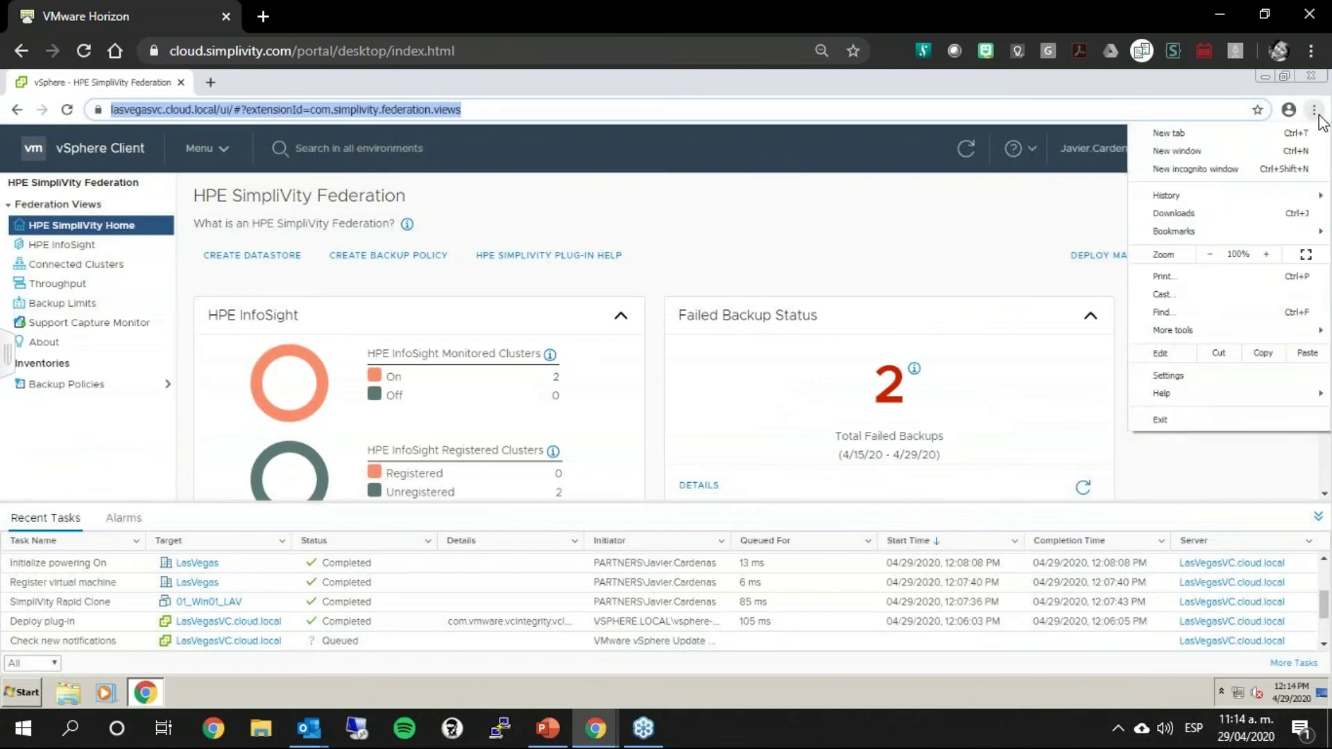
{"action": "left_click", "coordinate": [1213, 254]}
{"action": "left_click", "coordinate": [1212, 254]}
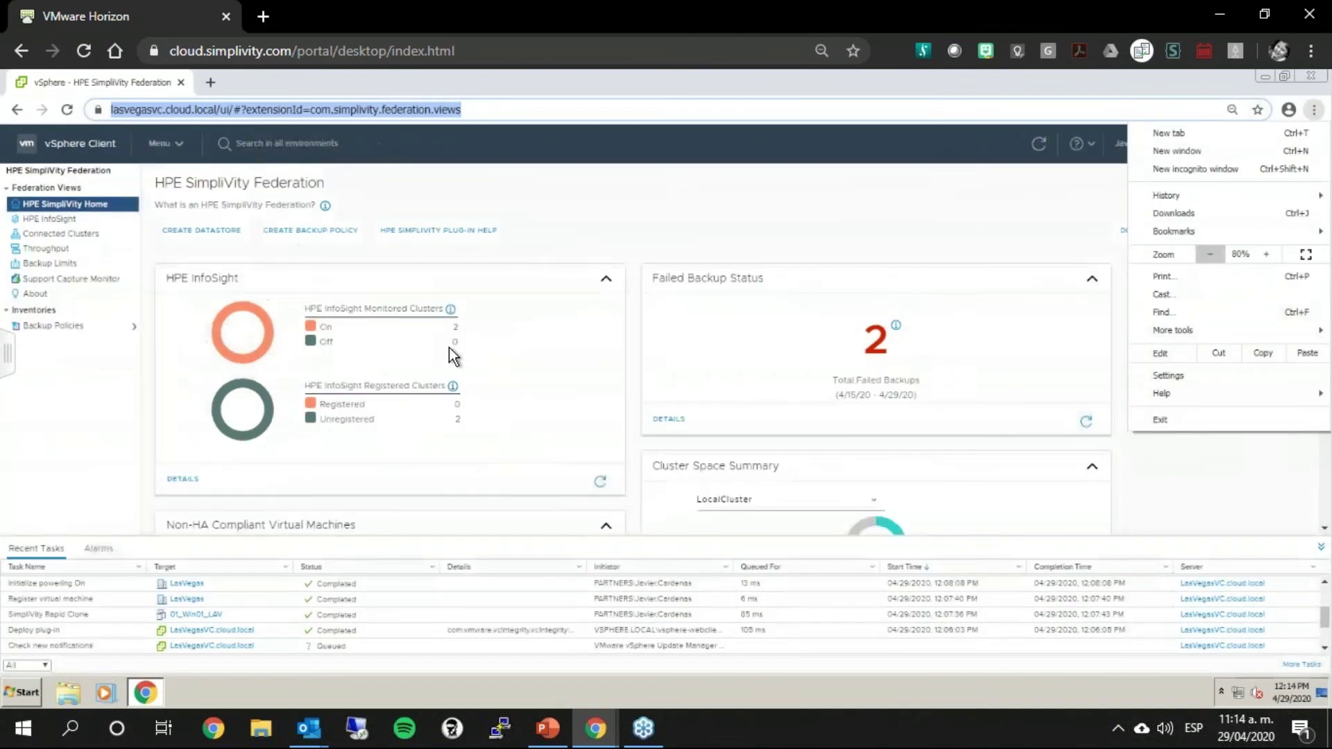
{"action": "left_click", "coordinate": [254, 254]}
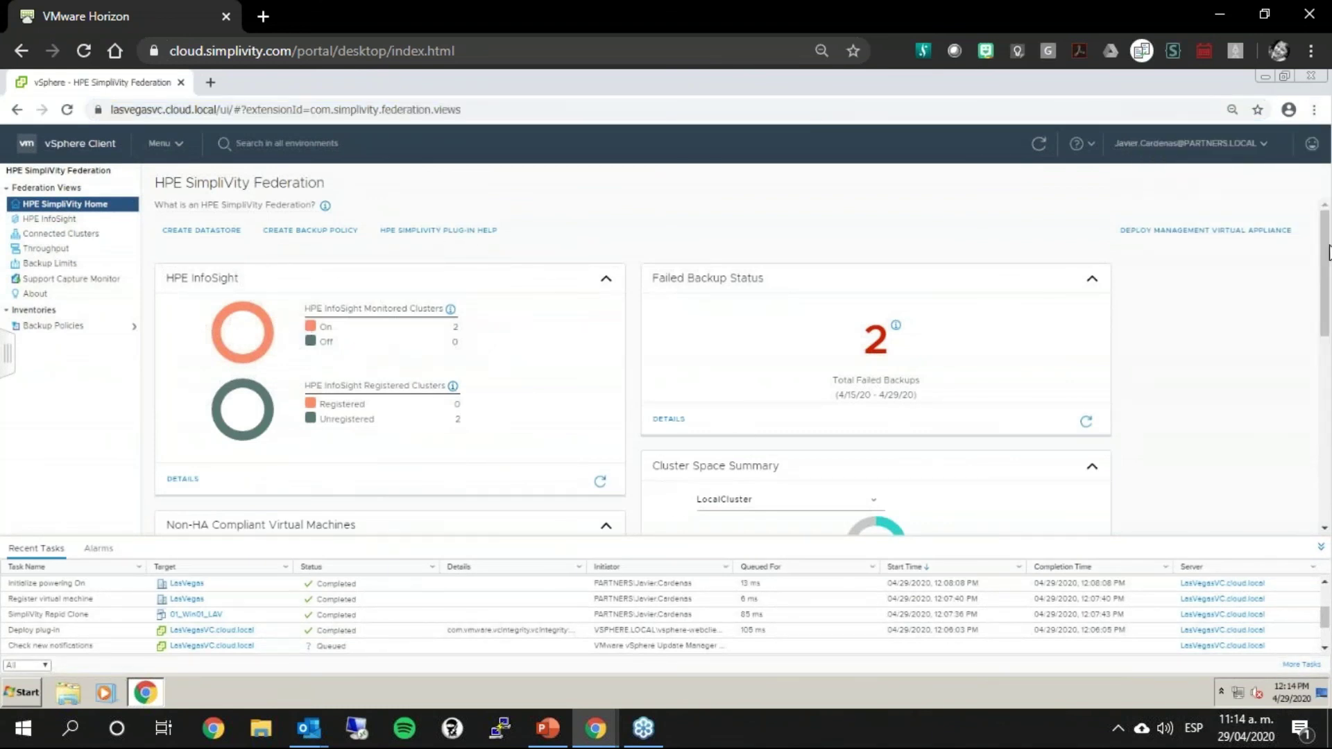
{"action": "left_click_drag", "start_coordinate": [1327, 251], "coordinate": [1325, 170]}
Step: Zoom the vSphere page back up through 100% to 110%
{"action": "left_click", "coordinate": [1319, 117]}
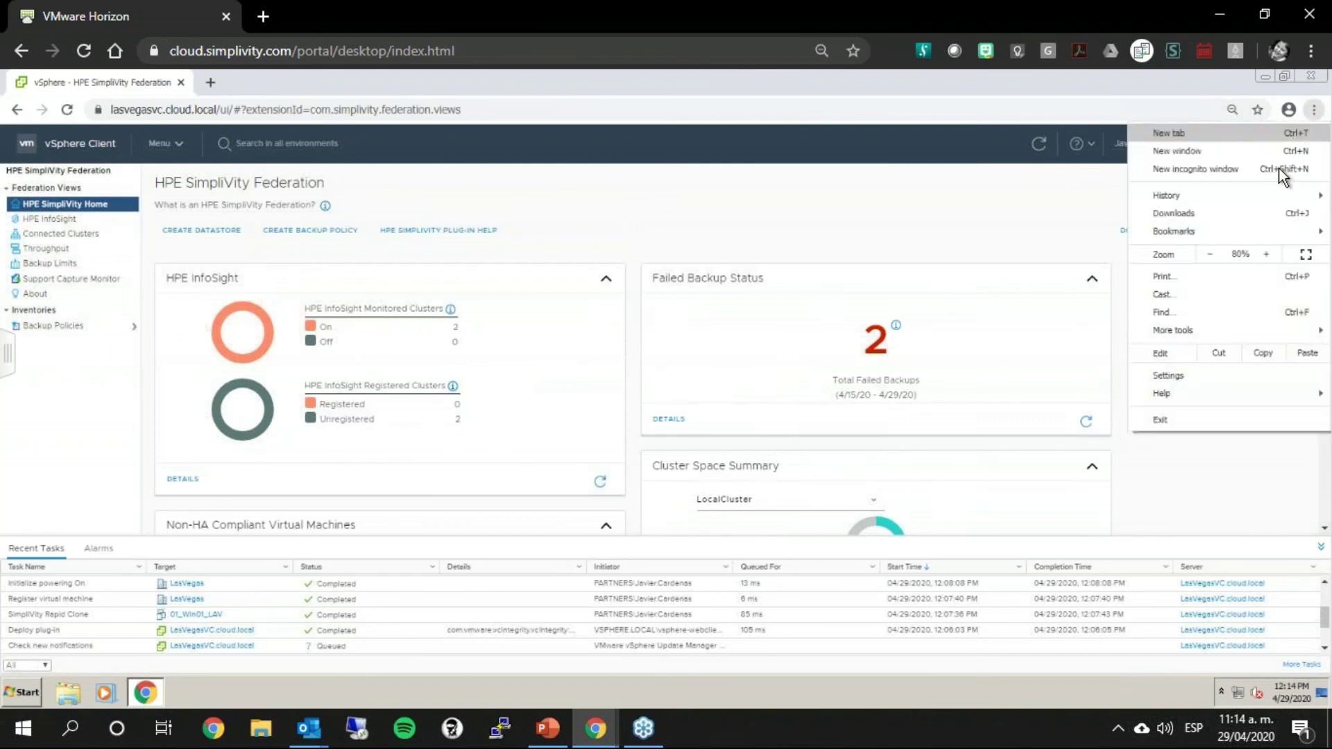
{"action": "left_click", "coordinate": [1270, 255]}
{"action": "left_click", "coordinate": [1270, 255]}
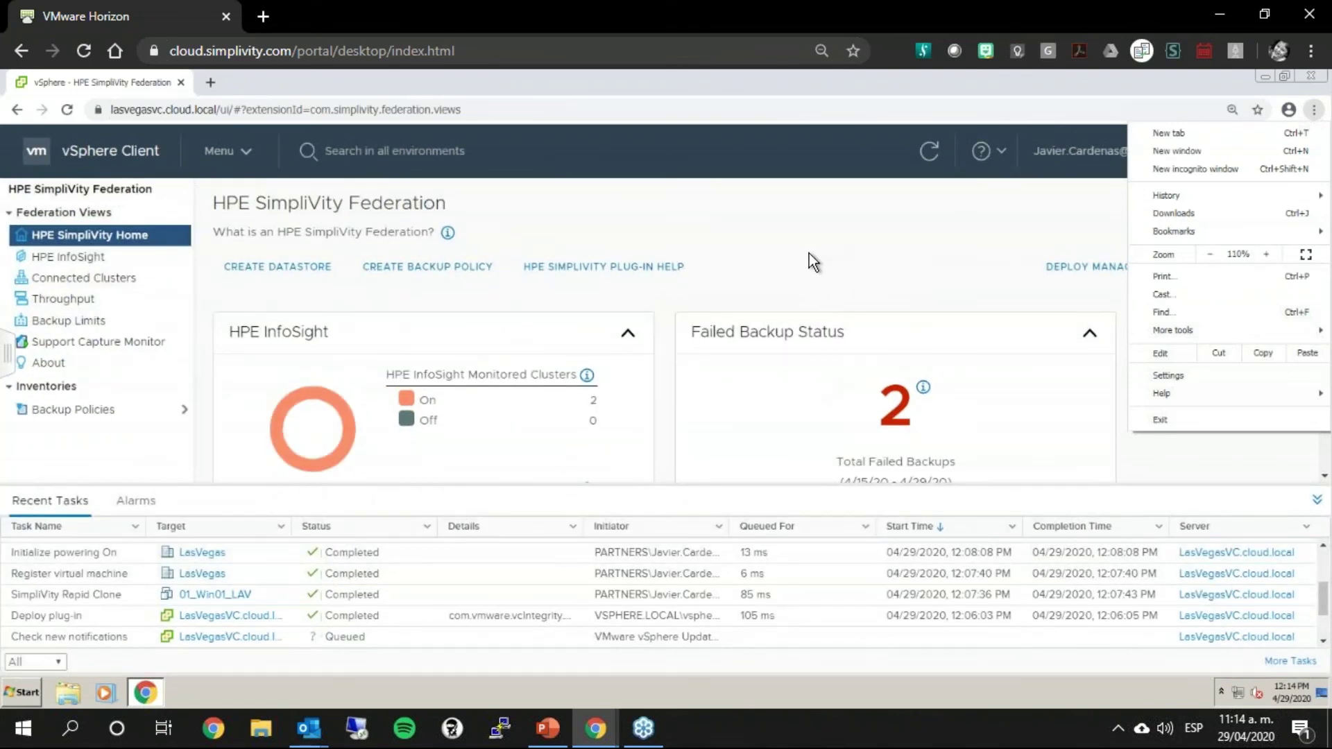
{"action": "left_click", "coordinate": [892, 290]}
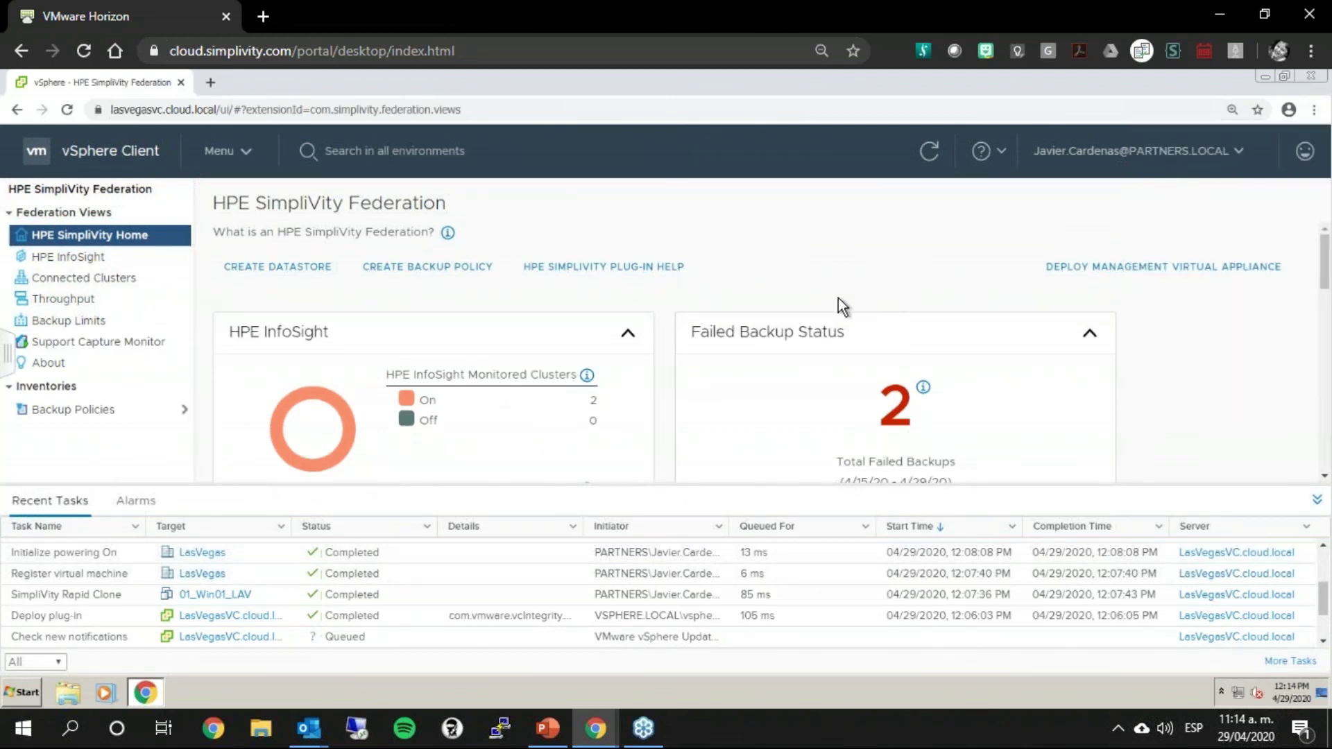
Step: Scroll to Cluster Space Summary and highlight the Used Space label and its 3.82 TB value
{"action": "scroll", "coordinate": [839, 297], "scroll_direction": "down", "scroll_amount": 3}
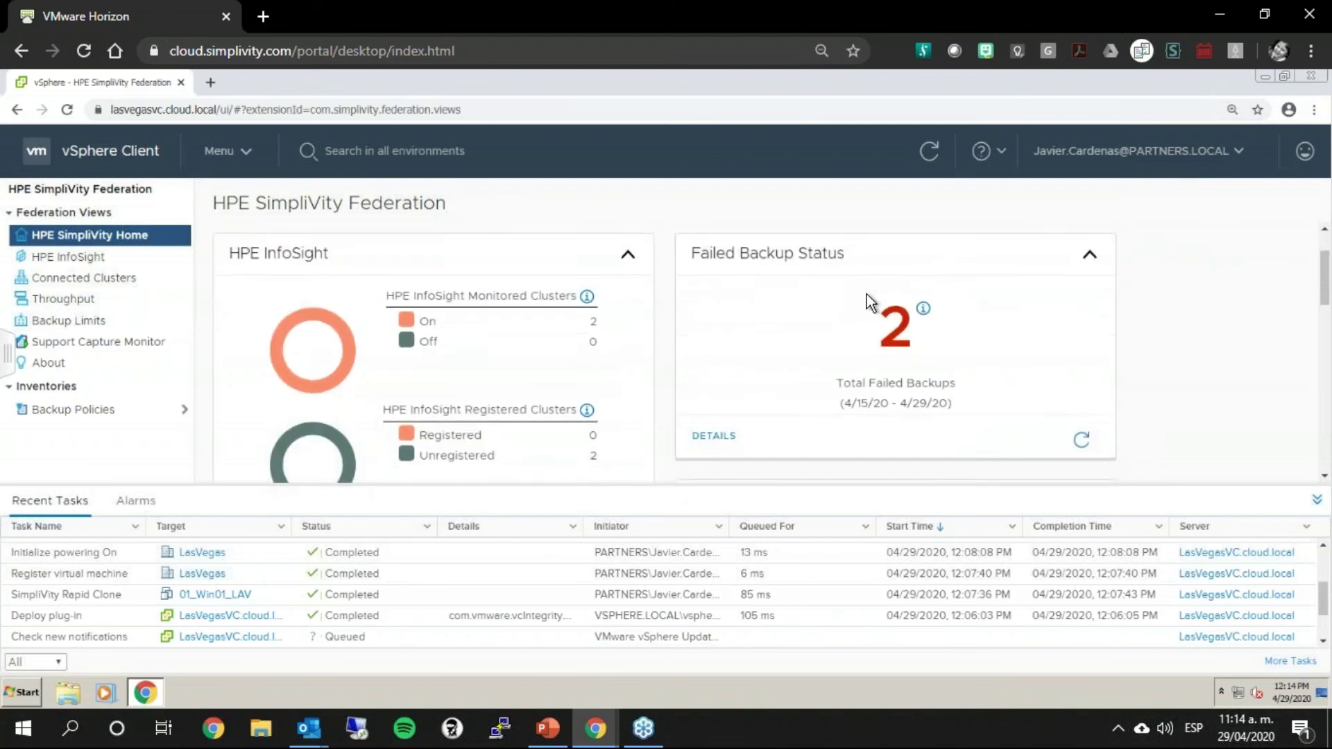
{"action": "scroll", "coordinate": [867, 295], "scroll_direction": "down", "scroll_amount": 2}
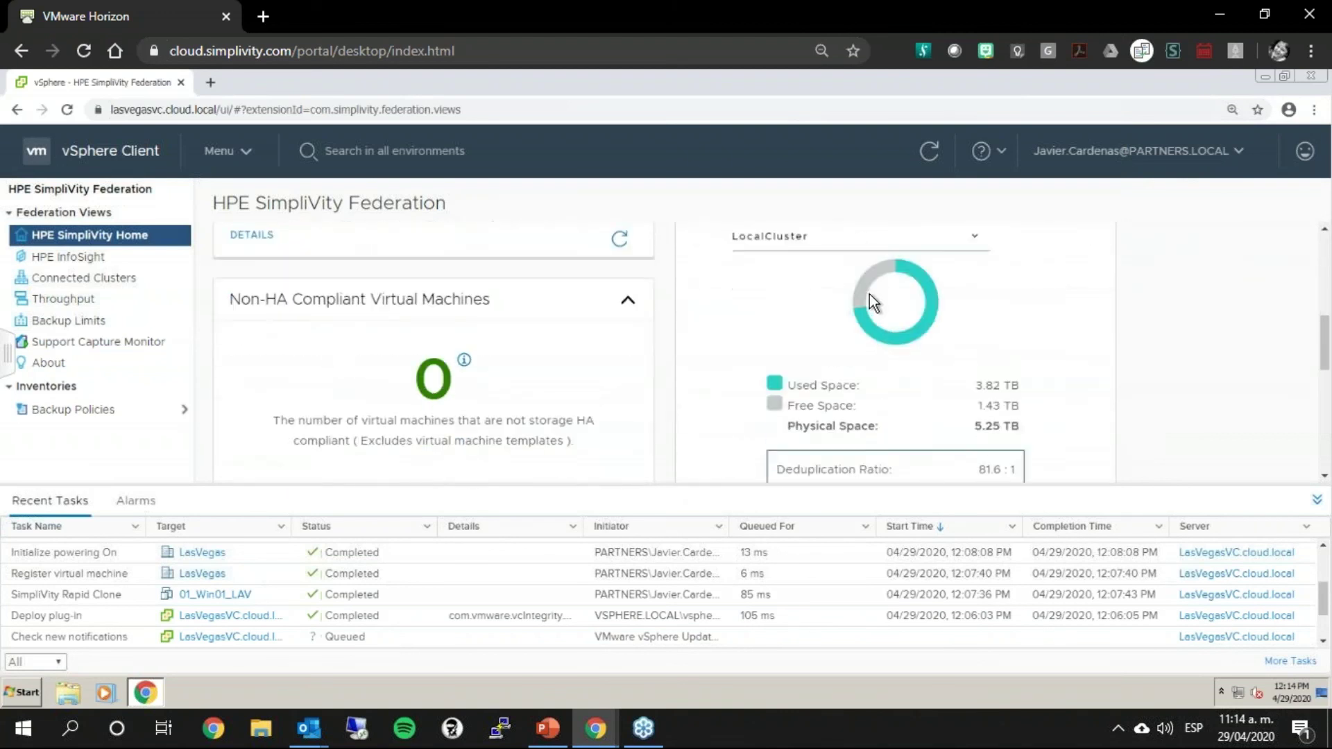
{"action": "left_click_drag", "start_coordinate": [799, 386], "coordinate": [1009, 381]}
{"action": "left_click", "coordinate": [1033, 383]}
{"action": "left_click", "coordinate": [1023, 385], "text": "shift"}
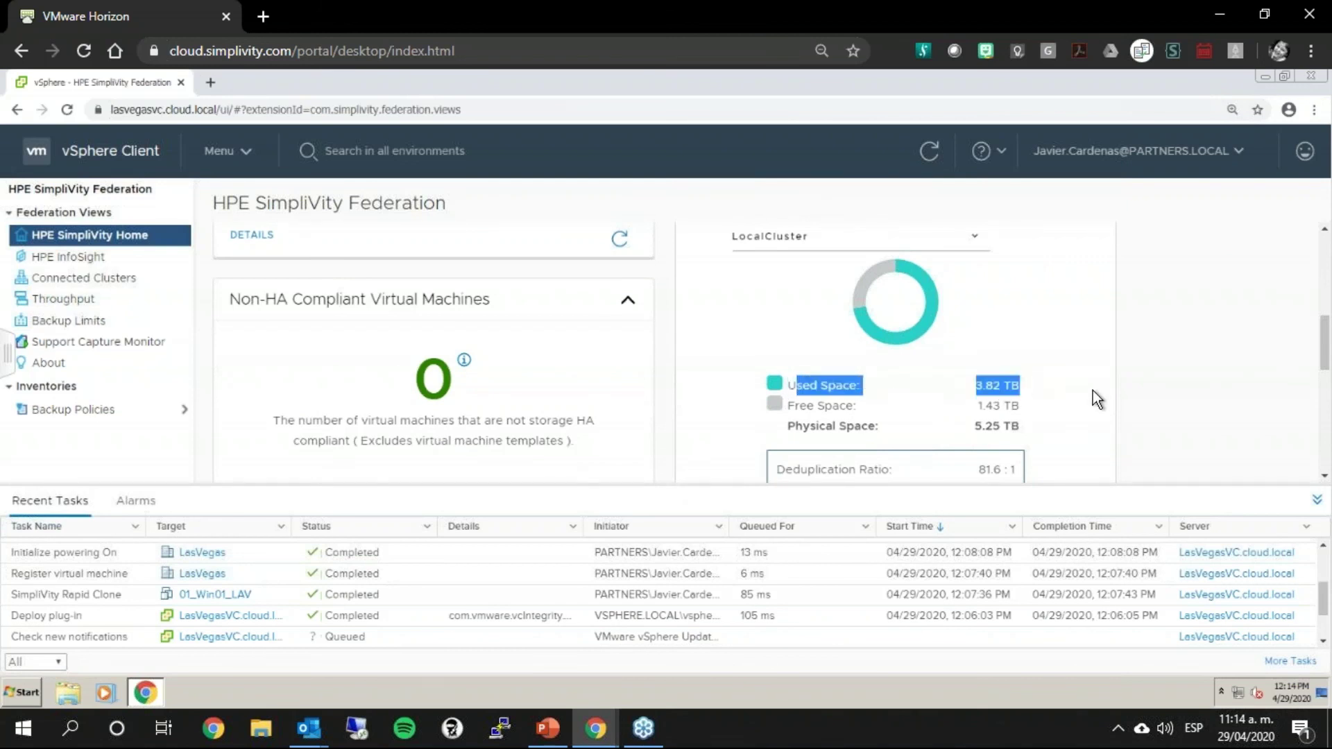
{"action": "left_click", "coordinate": [1130, 399]}
{"action": "scroll", "coordinate": [1132, 399], "scroll_direction": "down", "scroll_amount": 2}
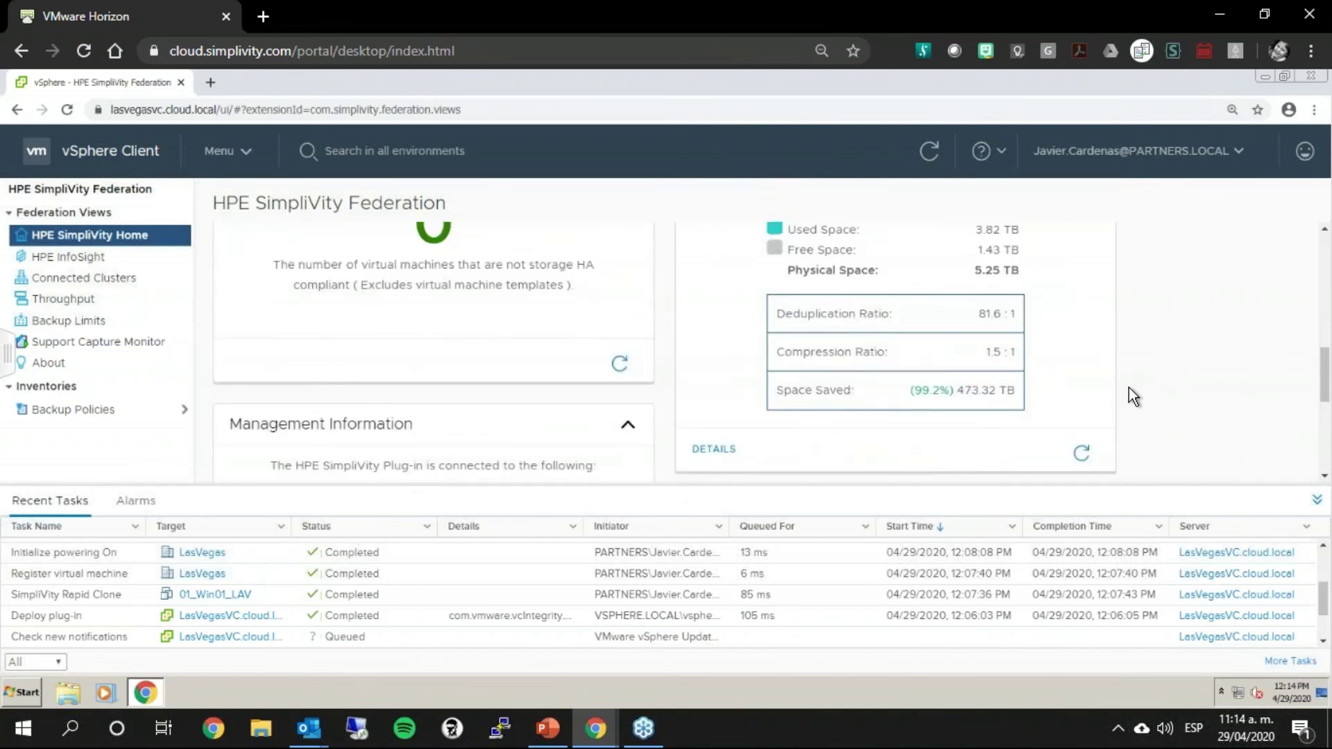
{"action": "scroll", "coordinate": [1129, 387], "scroll_direction": "up", "scroll_amount": 1}
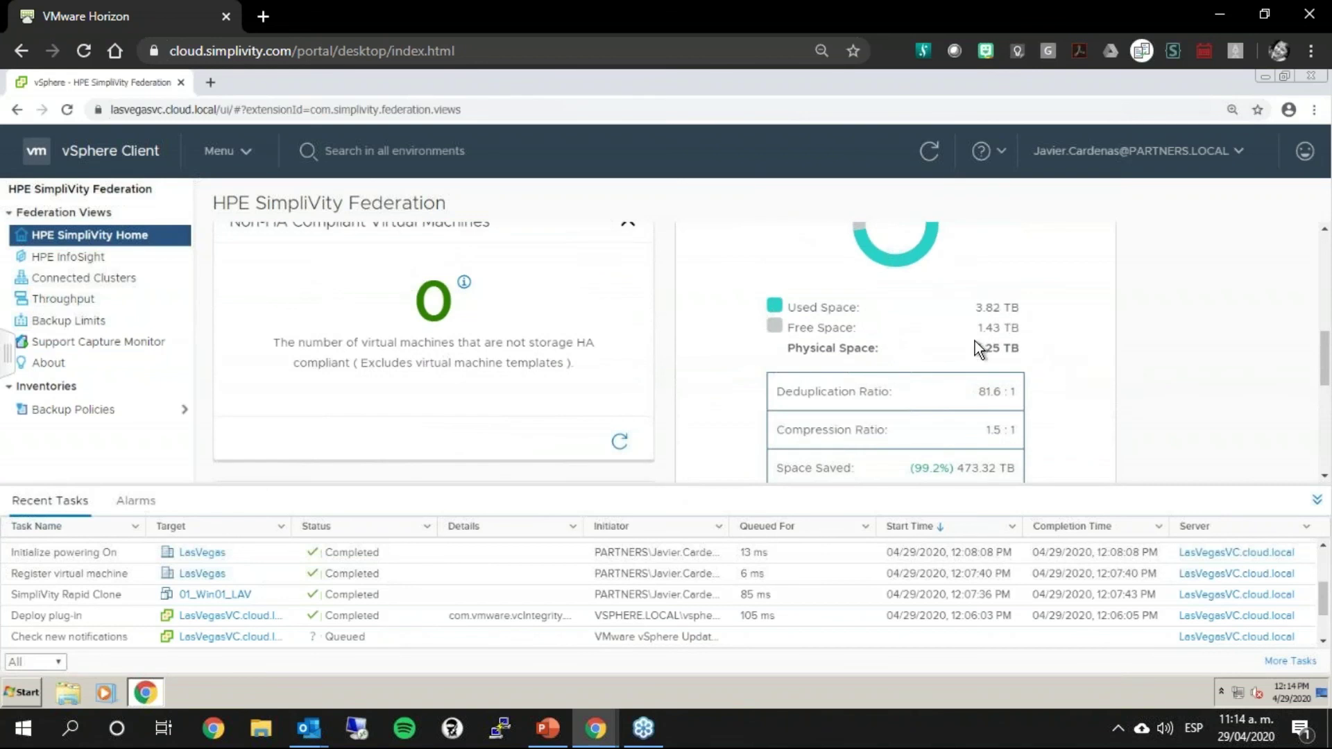
{"action": "left_click_drag", "start_coordinate": [977, 310], "coordinate": [1021, 308]}
{"action": "left_click_drag", "start_coordinate": [788, 307], "coordinate": [860, 308]}
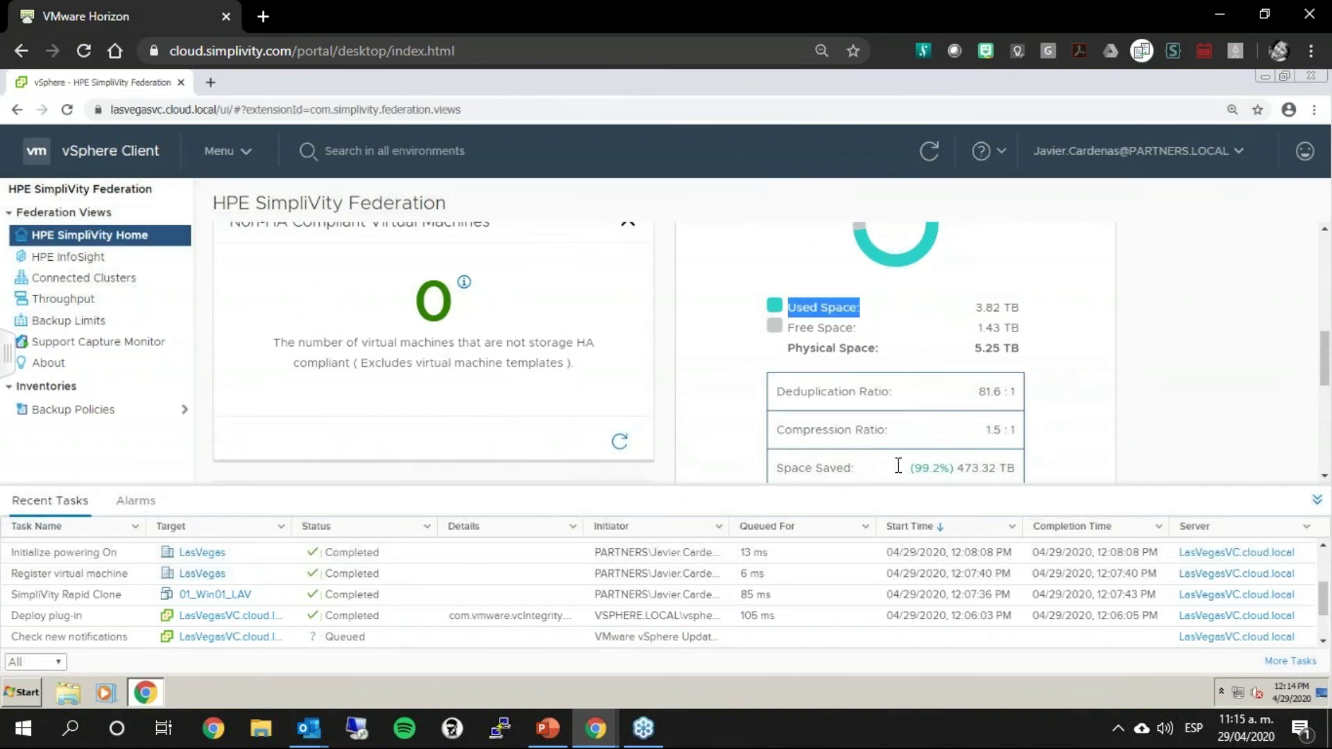
Step: Highlight the 473.32 TB space saved value further down the dashboard
{"action": "left_click_drag", "start_coordinate": [953, 468], "coordinate": [909, 468]}
{"action": "scroll", "coordinate": [909, 468], "scroll_direction": "down", "scroll_amount": 1}
{"action": "scroll", "coordinate": [910, 470], "scroll_direction": "down", "scroll_amount": 1}
{"action": "left_click_drag", "start_coordinate": [956, 400], "coordinate": [1013, 430]}
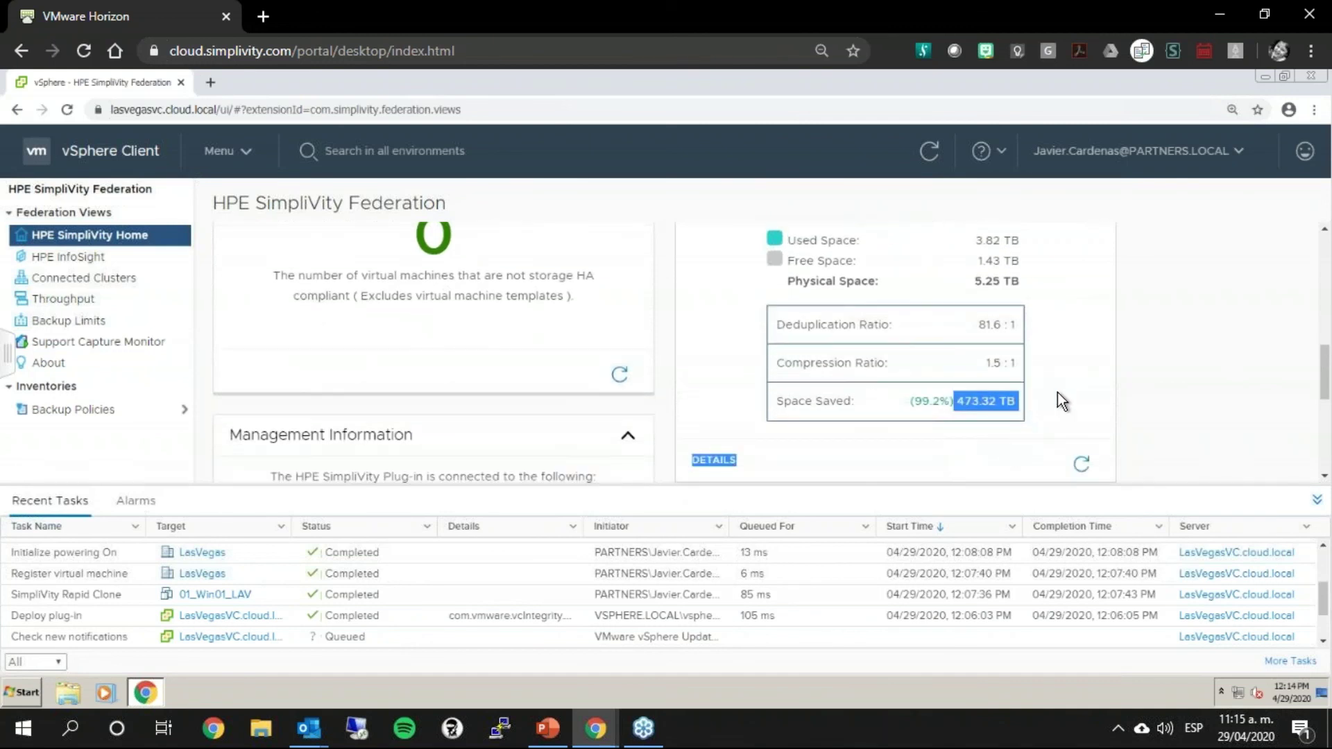
{"action": "left_click", "coordinate": [1005, 403]}
{"action": "triple_click", "coordinate": [995, 400]}
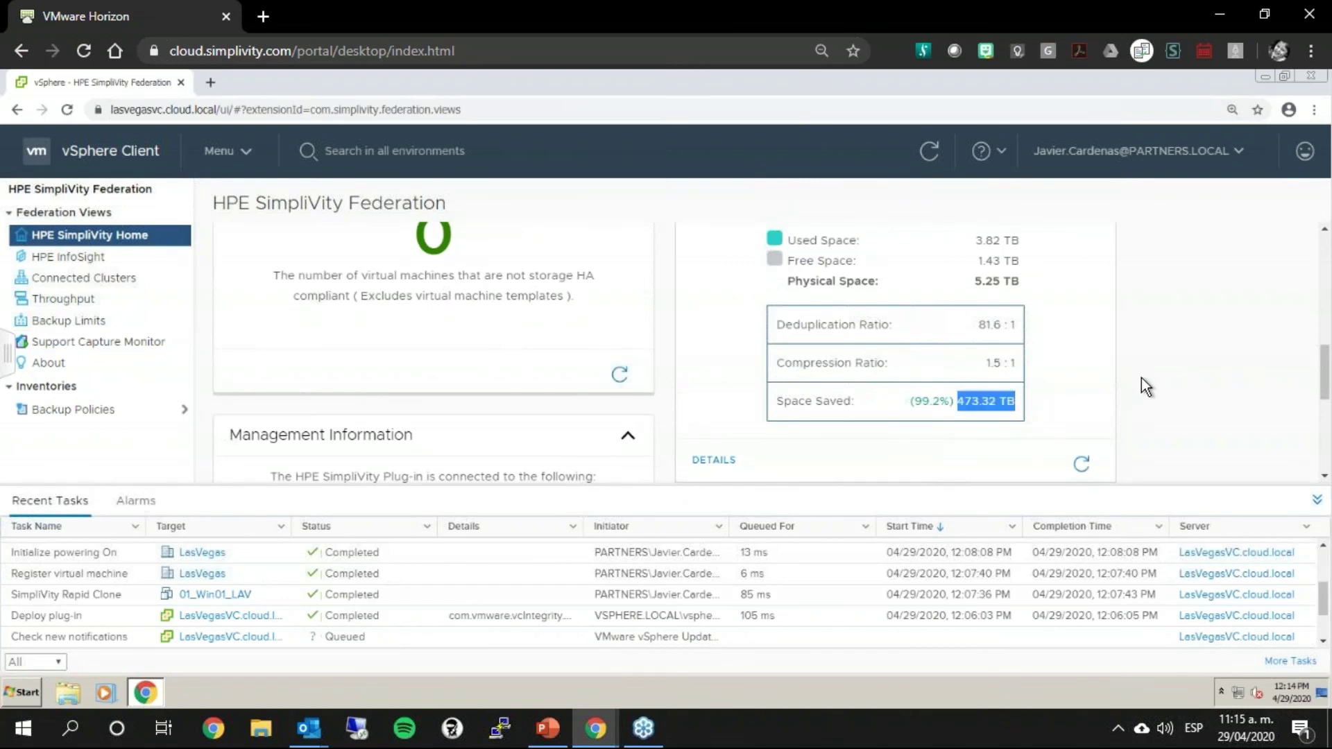
{"action": "scroll", "coordinate": [1141, 377], "scroll_direction": "up", "scroll_amount": 3}
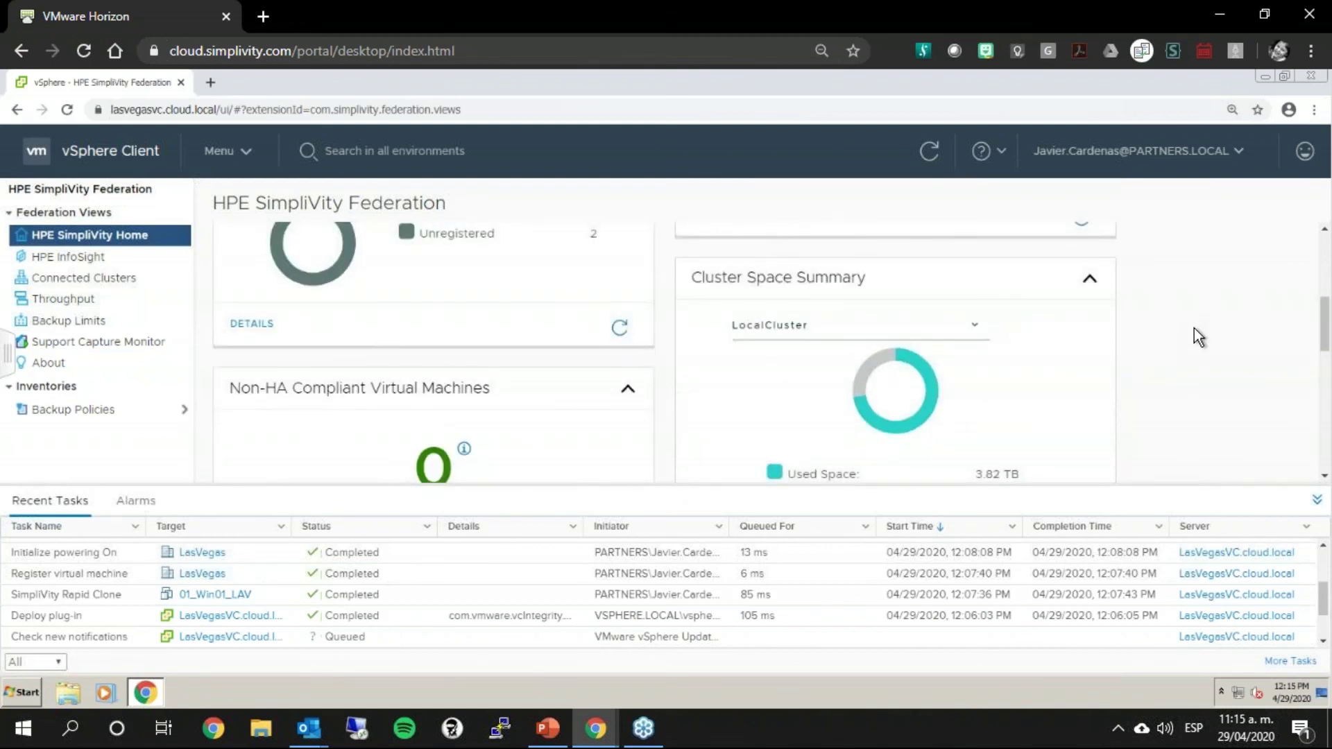
{"action": "scroll", "coordinate": [1193, 328], "scroll_direction": "down", "scroll_amount": 1}
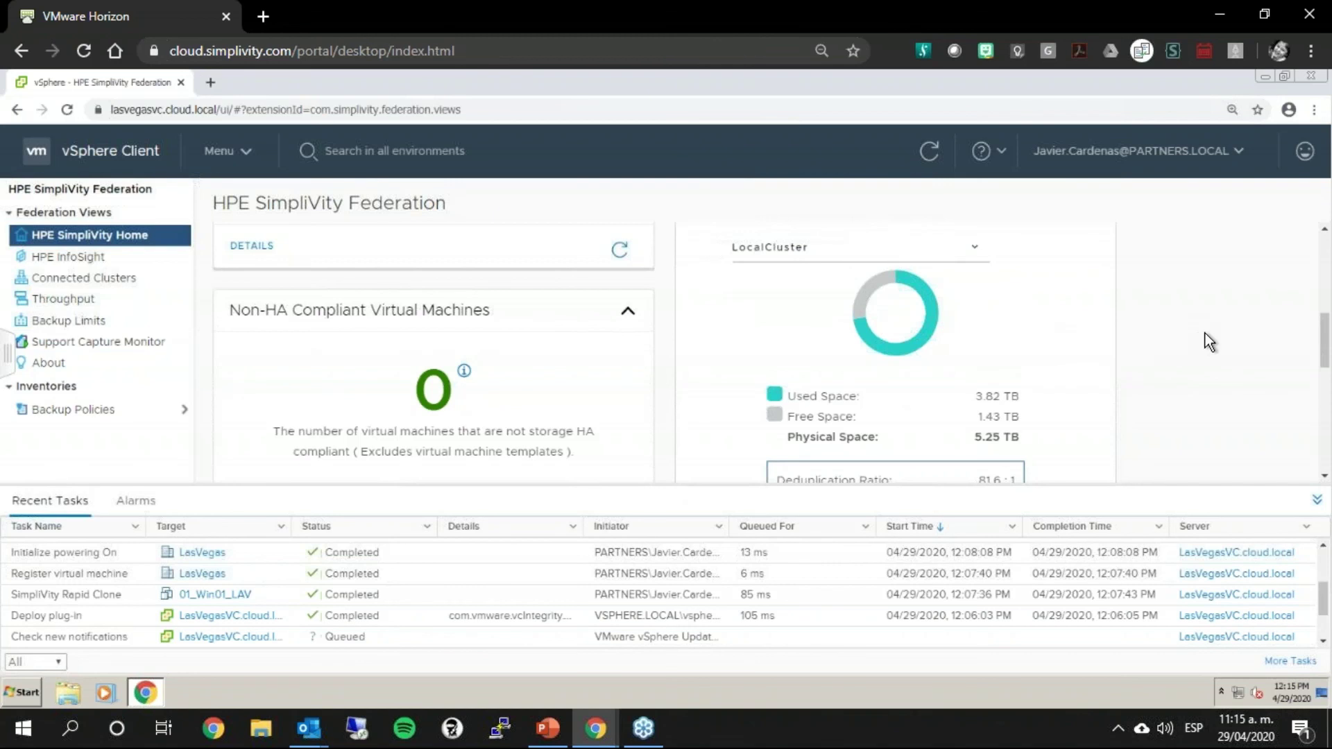
Step: Highlight the 99.2% space saved, 5.25 TB physical space and 473.32 TB saved figures
{"action": "scroll", "coordinate": [1205, 333], "scroll_direction": "down", "scroll_amount": 2}
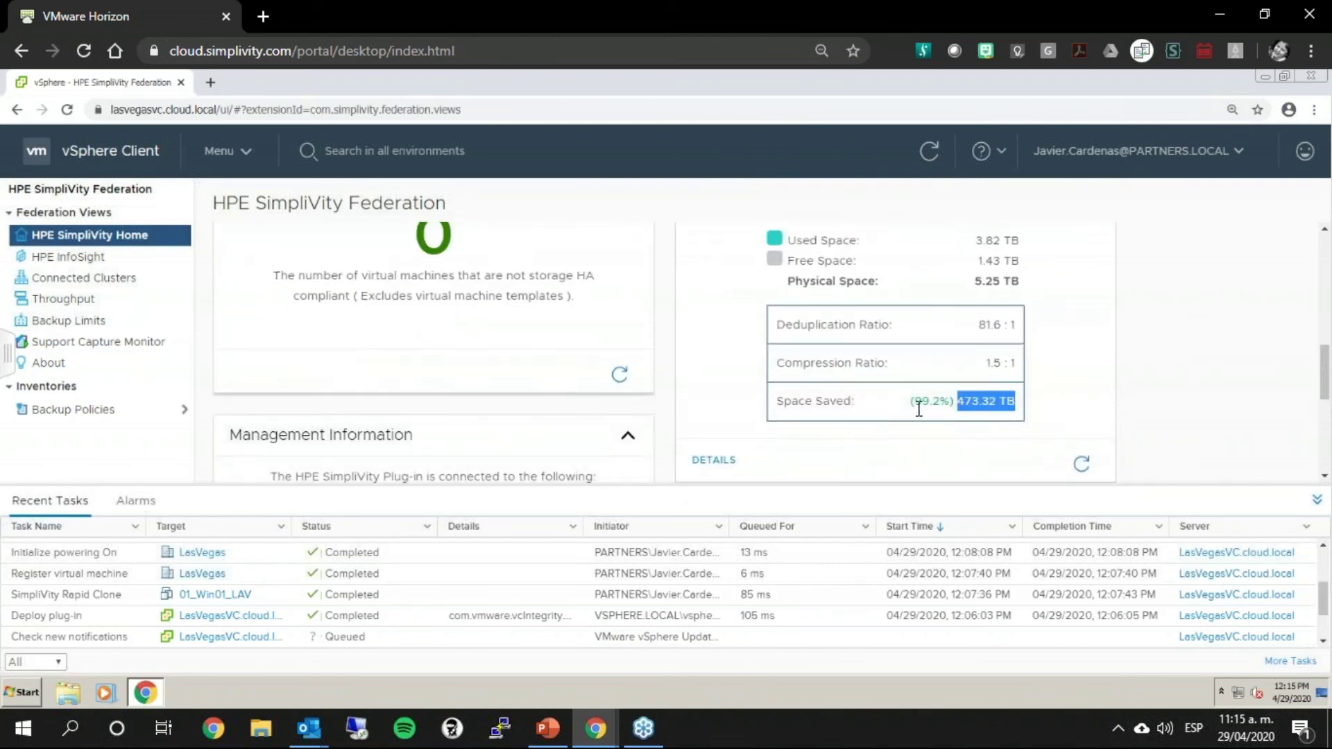
{"action": "left_click_drag", "start_coordinate": [910, 402], "coordinate": [979, 401]}
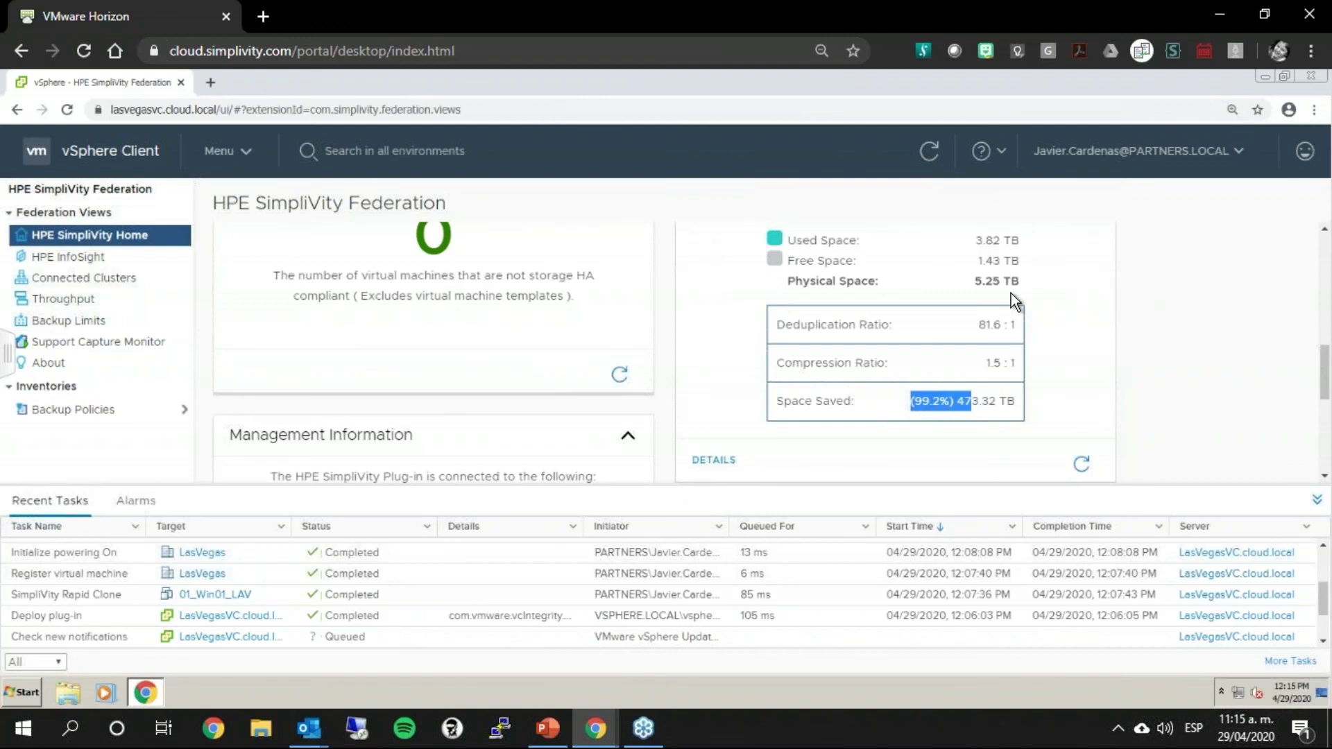
{"action": "left_click_drag", "start_coordinate": [975, 281], "coordinate": [1021, 289]}
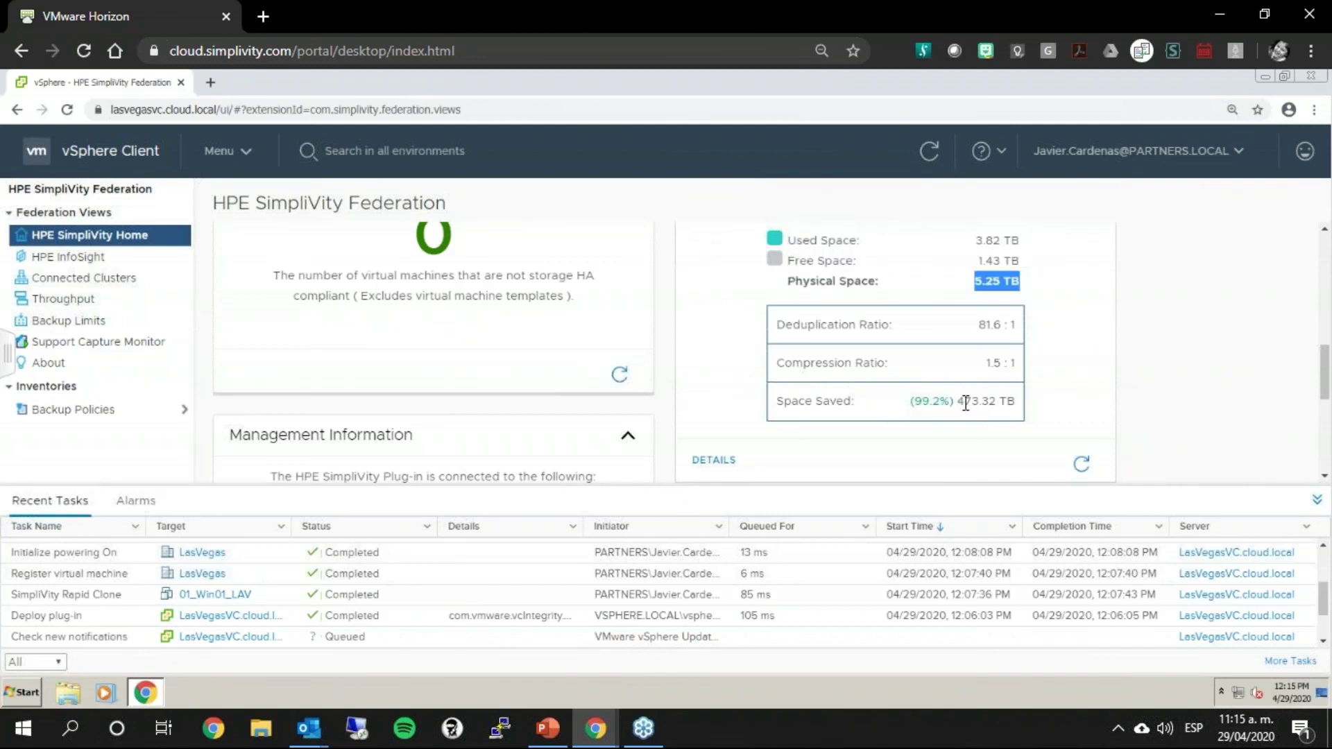
{"action": "left_click_drag", "start_coordinate": [958, 400], "coordinate": [1142, 422]}
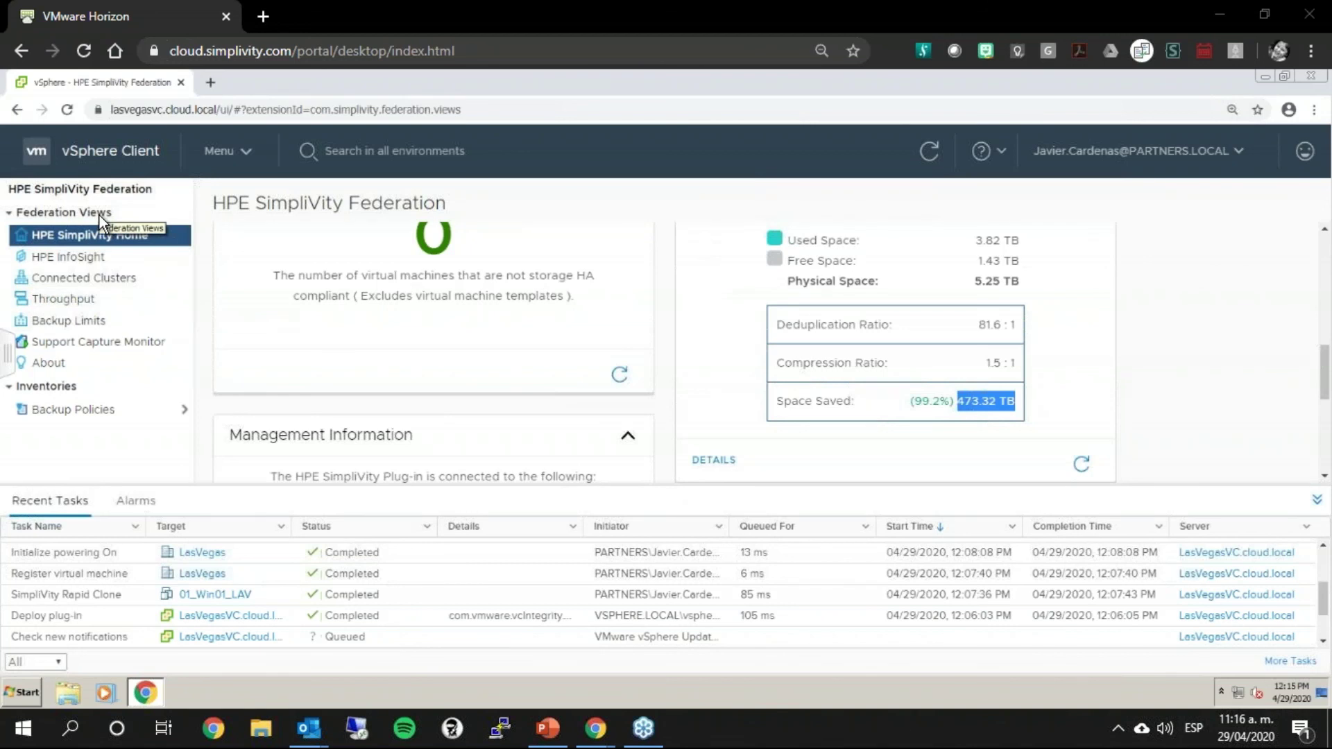
Step: Go to Menu > Home to show the LASVEGASVC.CLOUD.LOCAL resource overview
{"action": "left_click", "coordinate": [248, 154]}
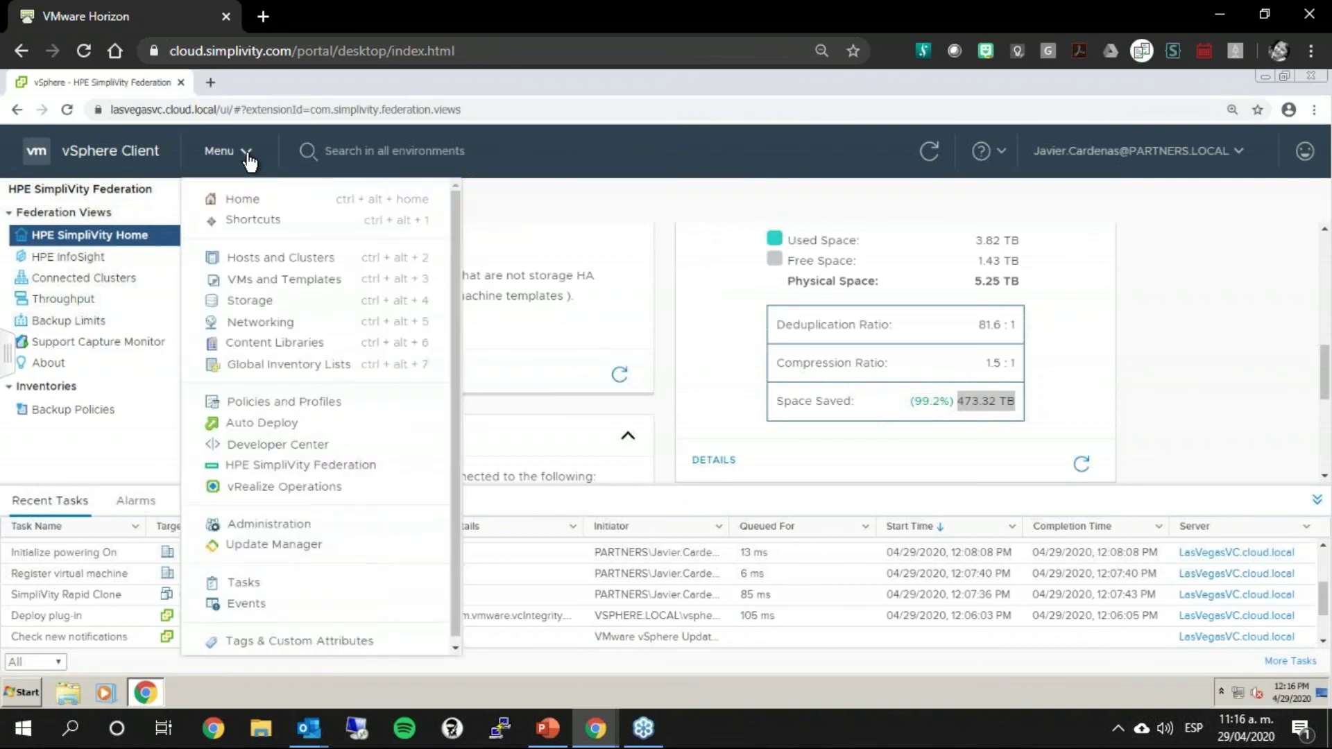
{"action": "left_click", "coordinate": [242, 199]}
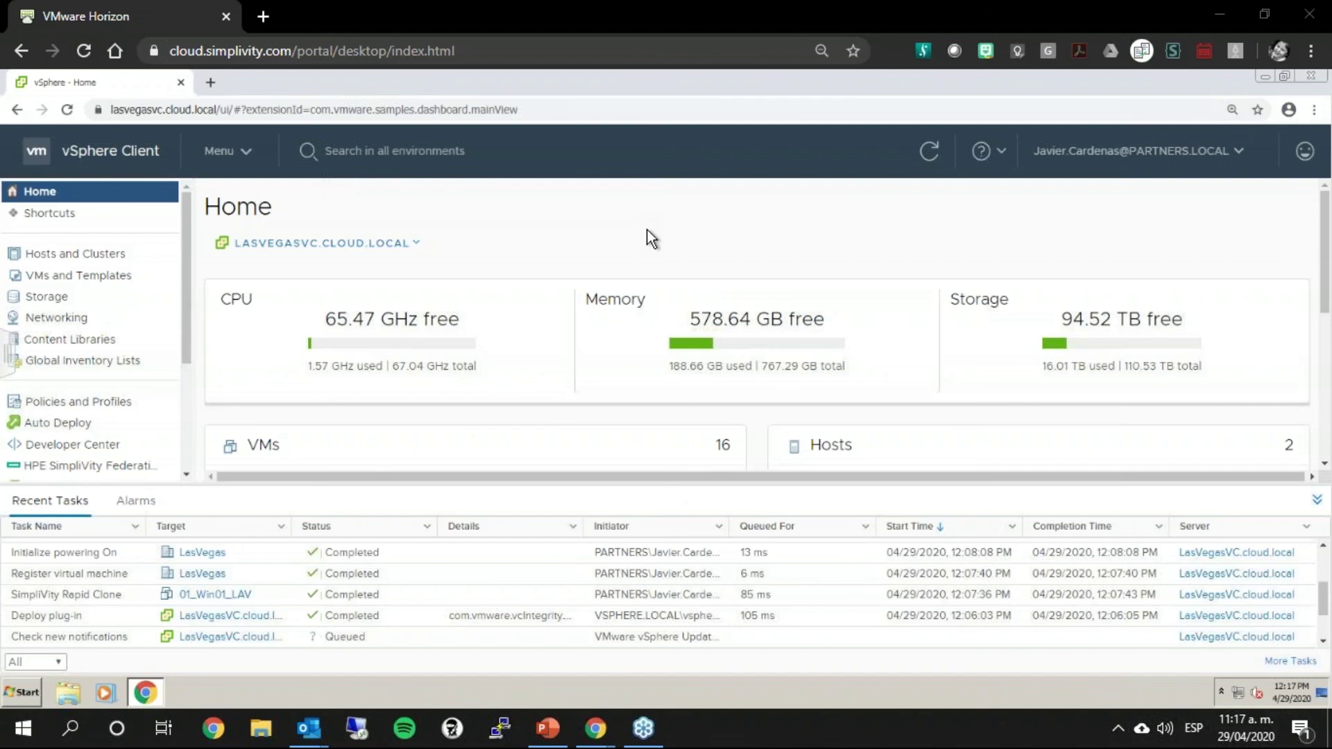
Step: Switch to PowerPoint and start the slide show from slide 31, GRACIAS
{"action": "left_click", "coordinate": [545, 728]}
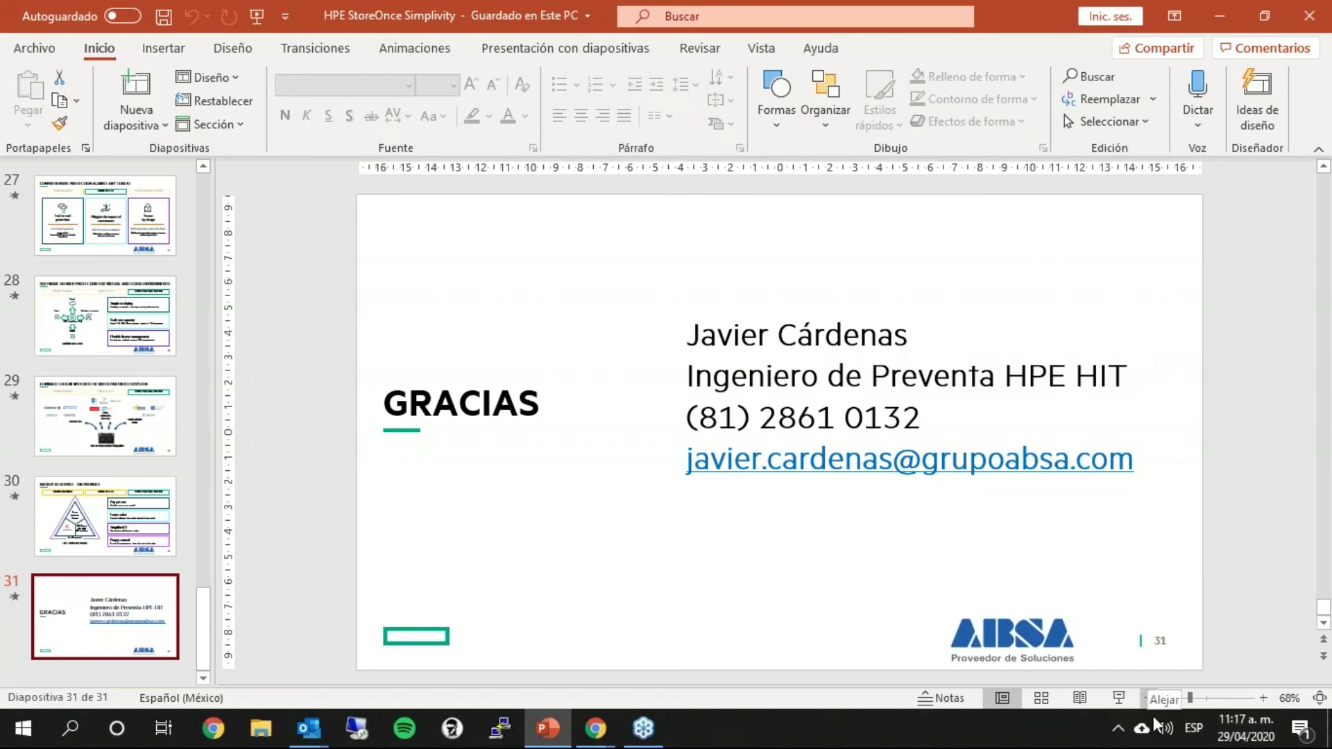
{"action": "left_click", "coordinate": [1115, 698]}
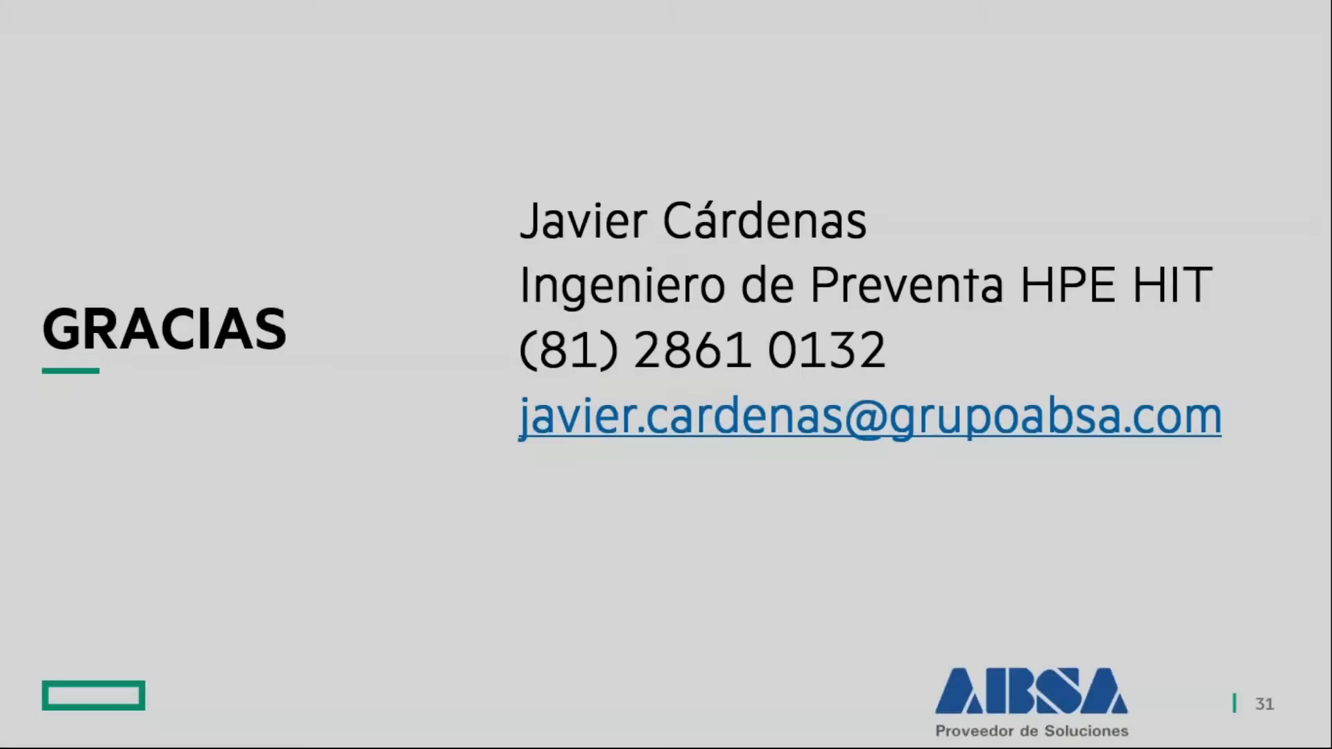